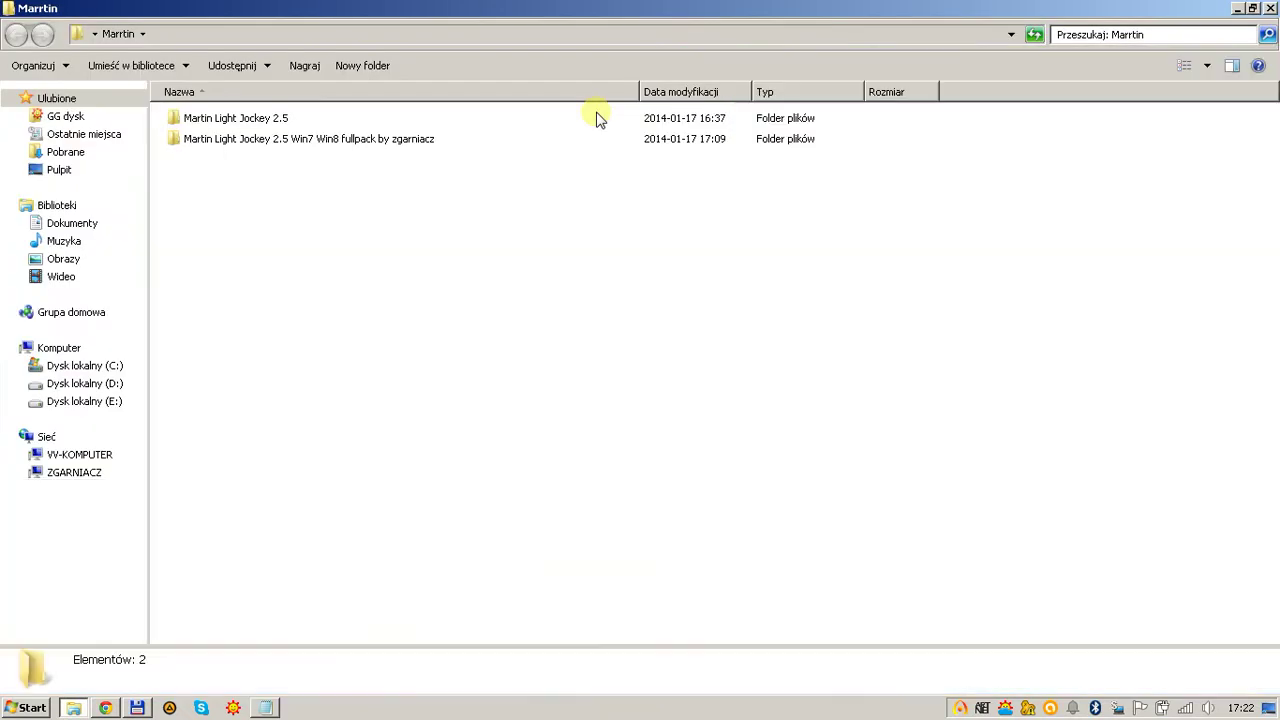
- Open the Martin Light Jockey 2.5 folder and switch to Notepad, restored to a small window over the file list
double_click(277, 117)
left_click(274, 708)
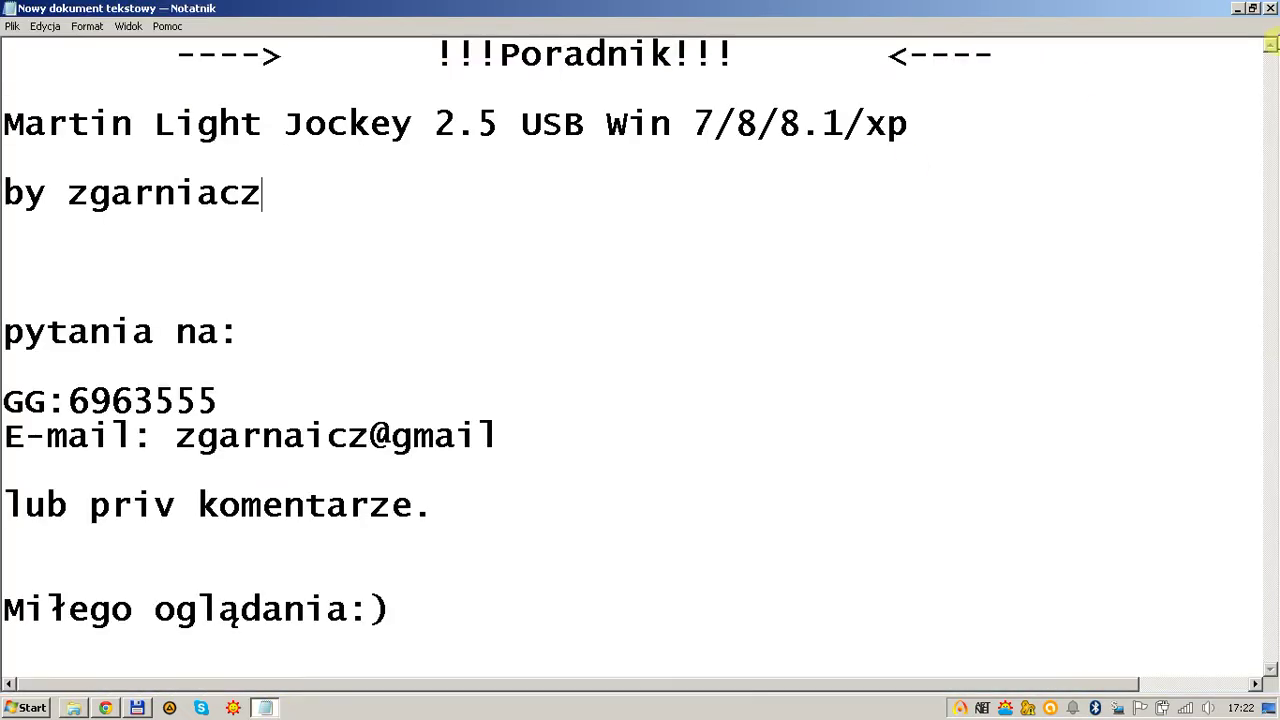
left_click(1252, 8)
left_click_drag(914, 86, 944, 90)
left_click(936, 205)
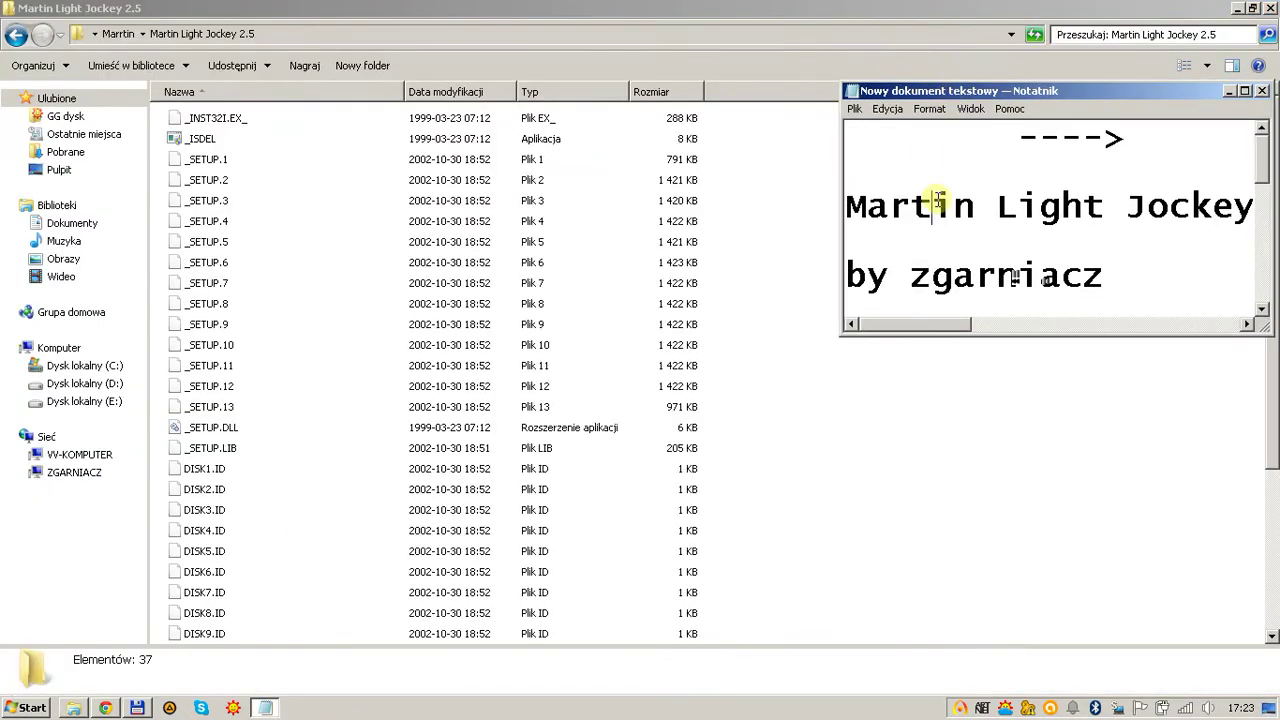
- Replace the note's text with "To jest zwykla instalka do Martina 2.5 nie kompatybilna z systemami Win 7/8/8.1/xp!" and clear it again
key("ctrl+a")
key("Delete")
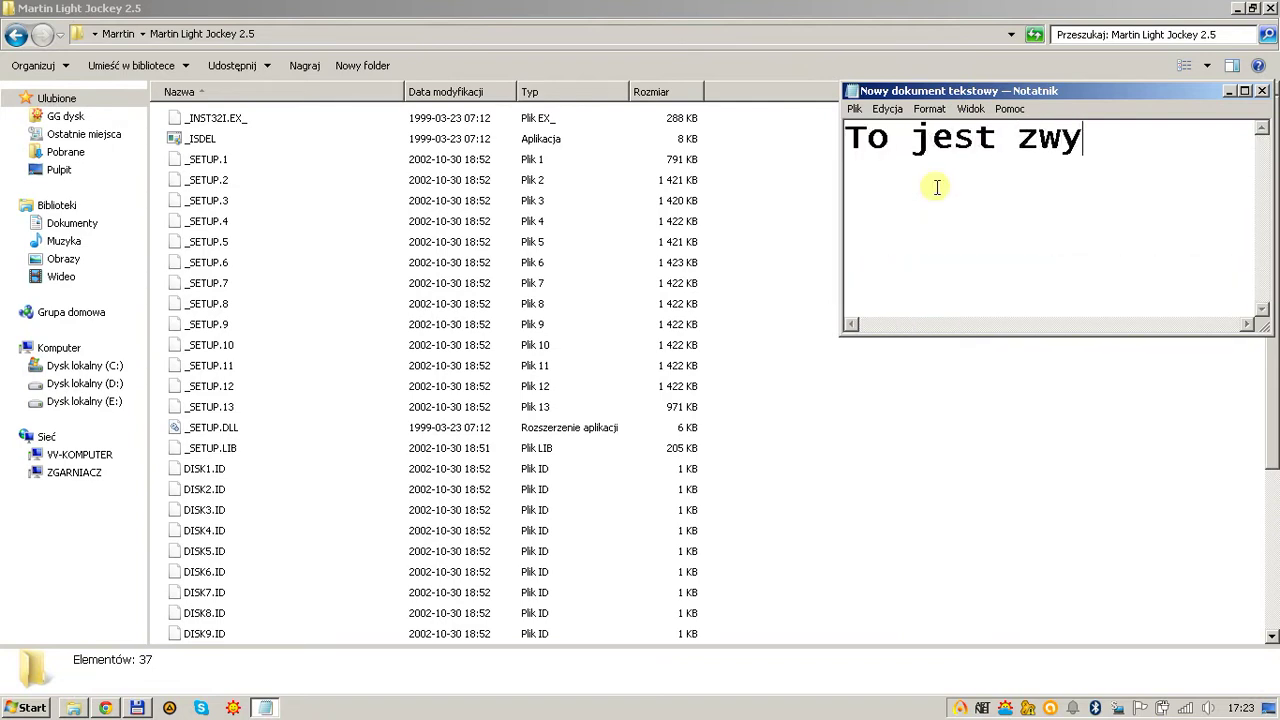
type("To jest zwykla instalka do Mar")
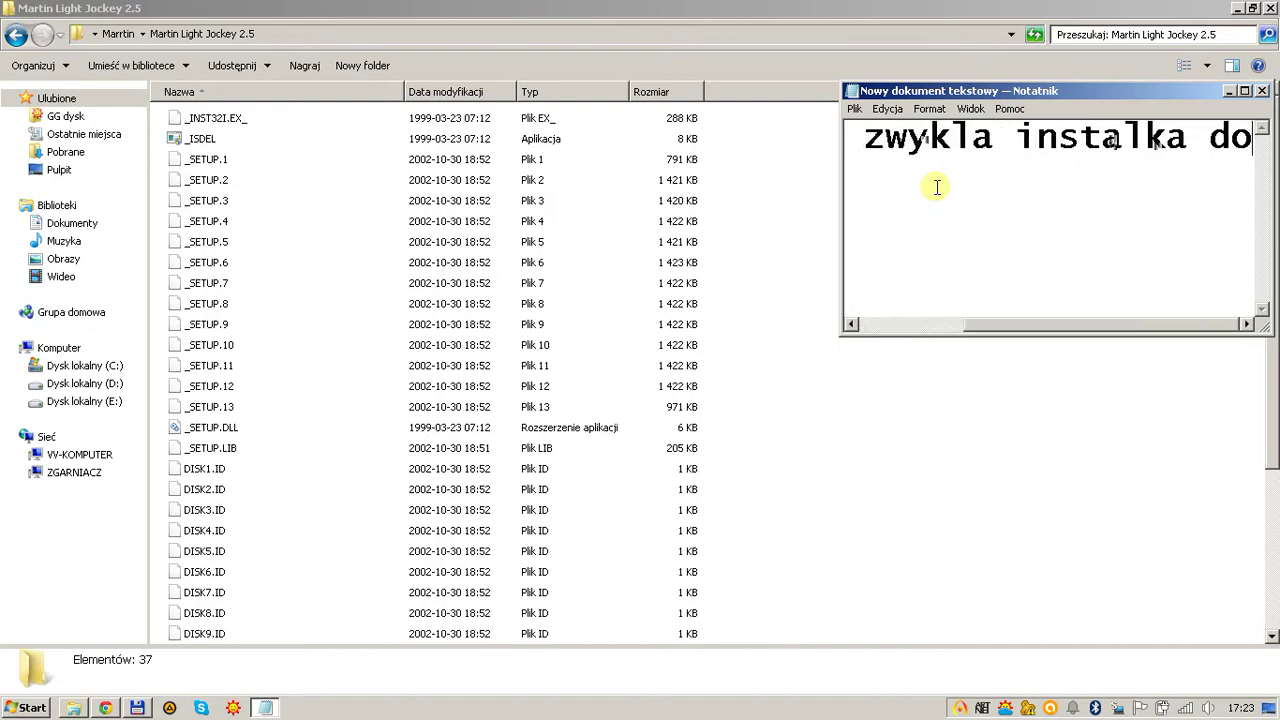
type("tina ")
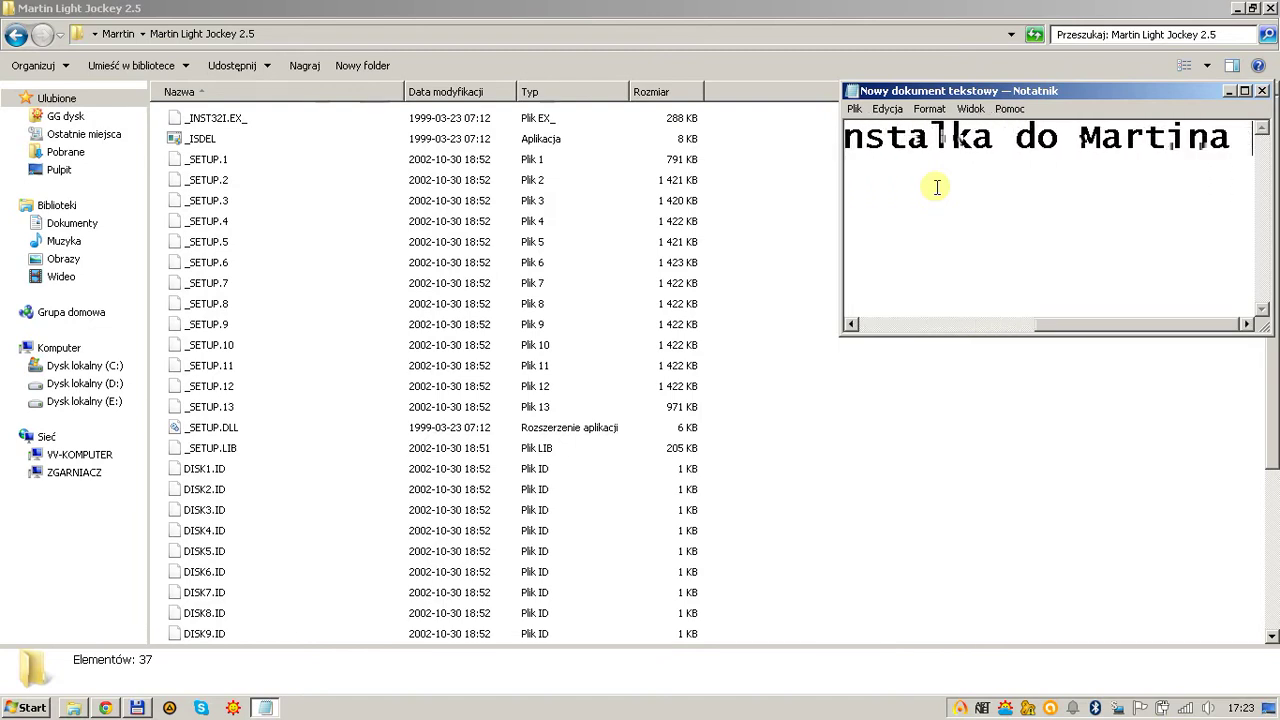
type("2.5 nie ")
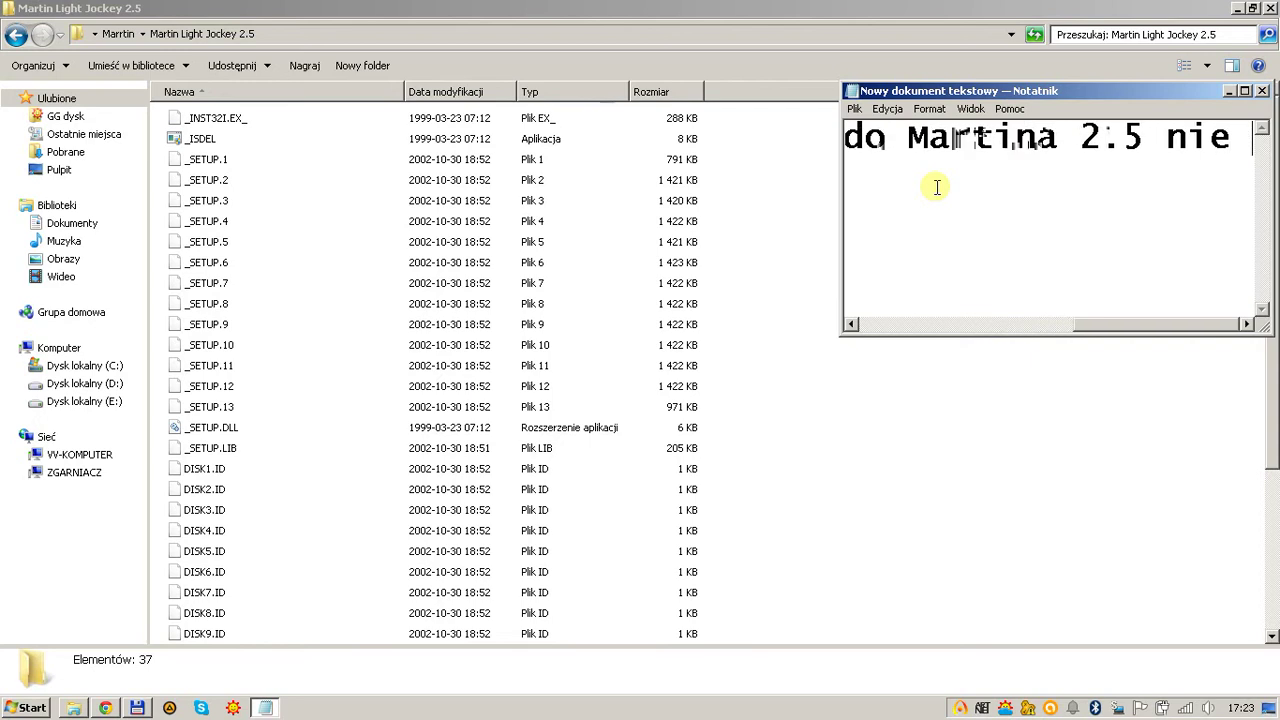
type("kompatybi")
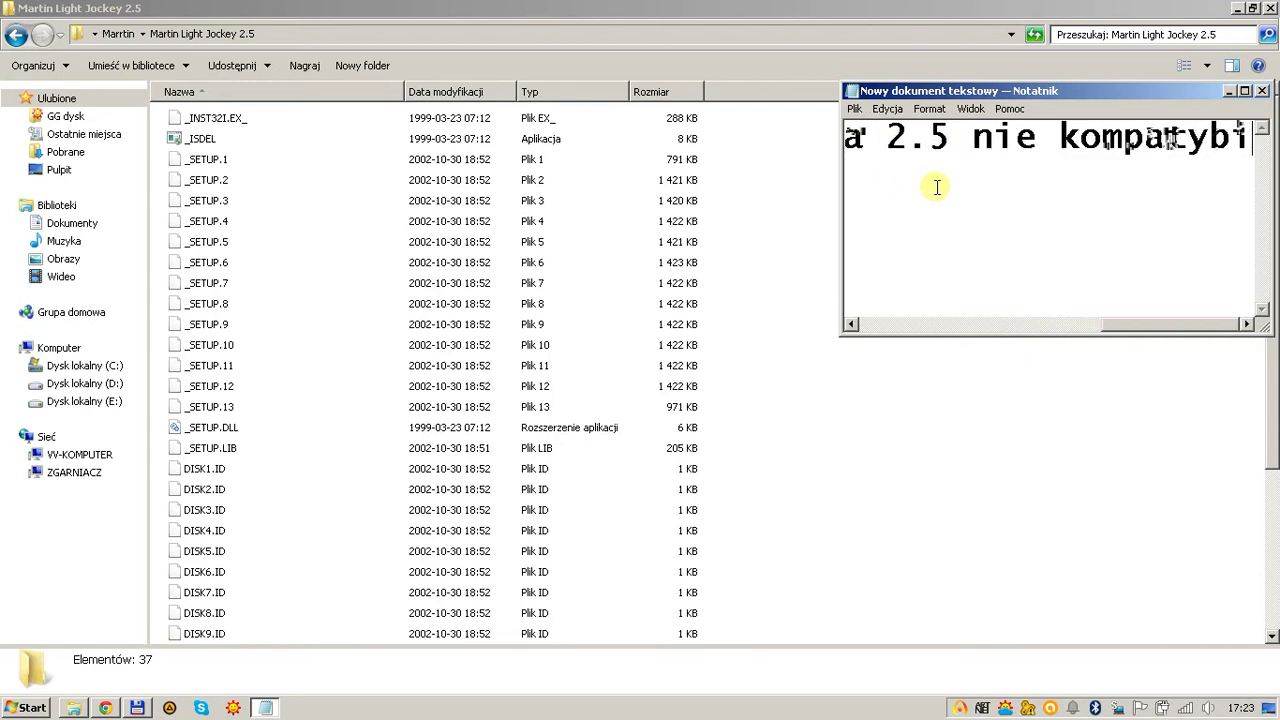
type("lna z s")
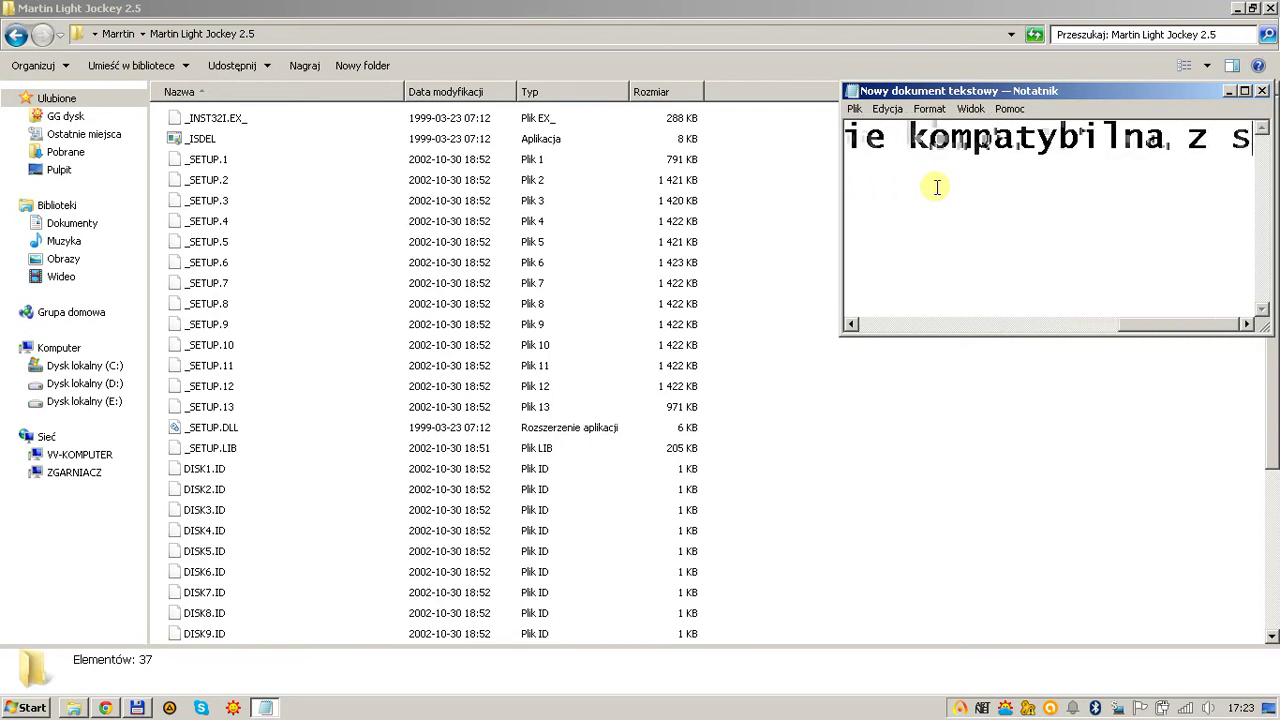
type("ystemami W")
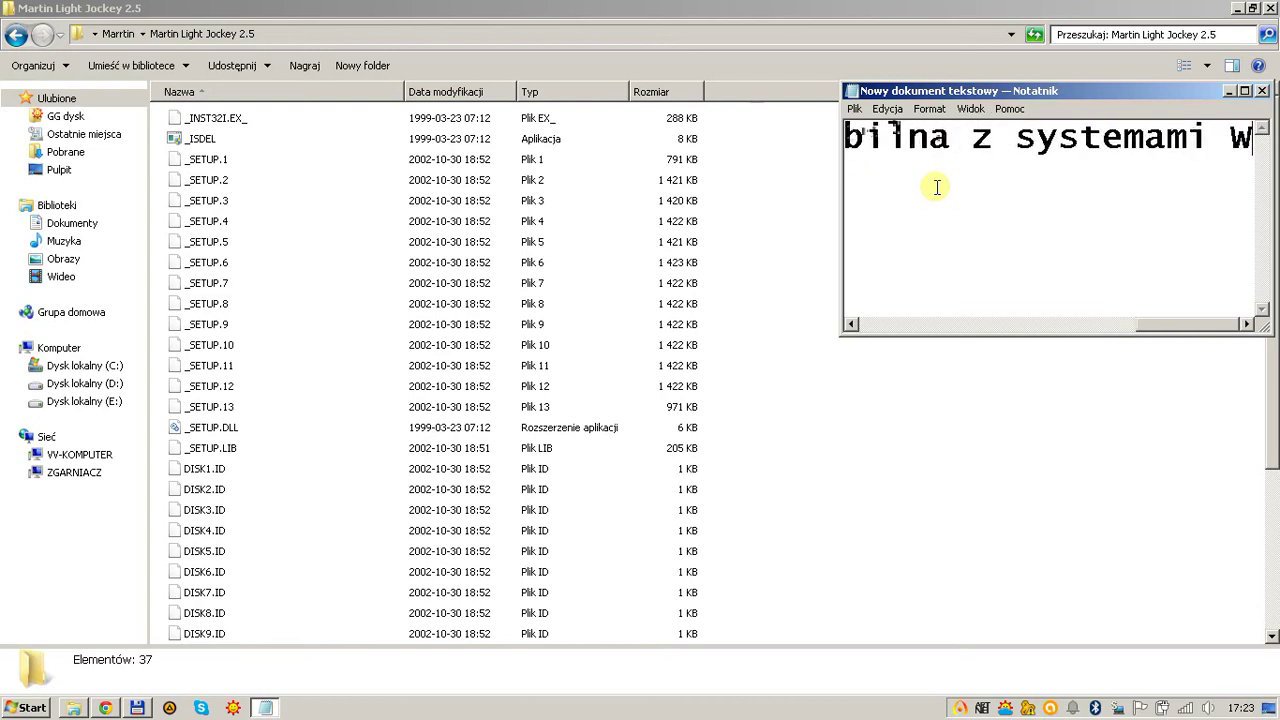
type("in 7/8")
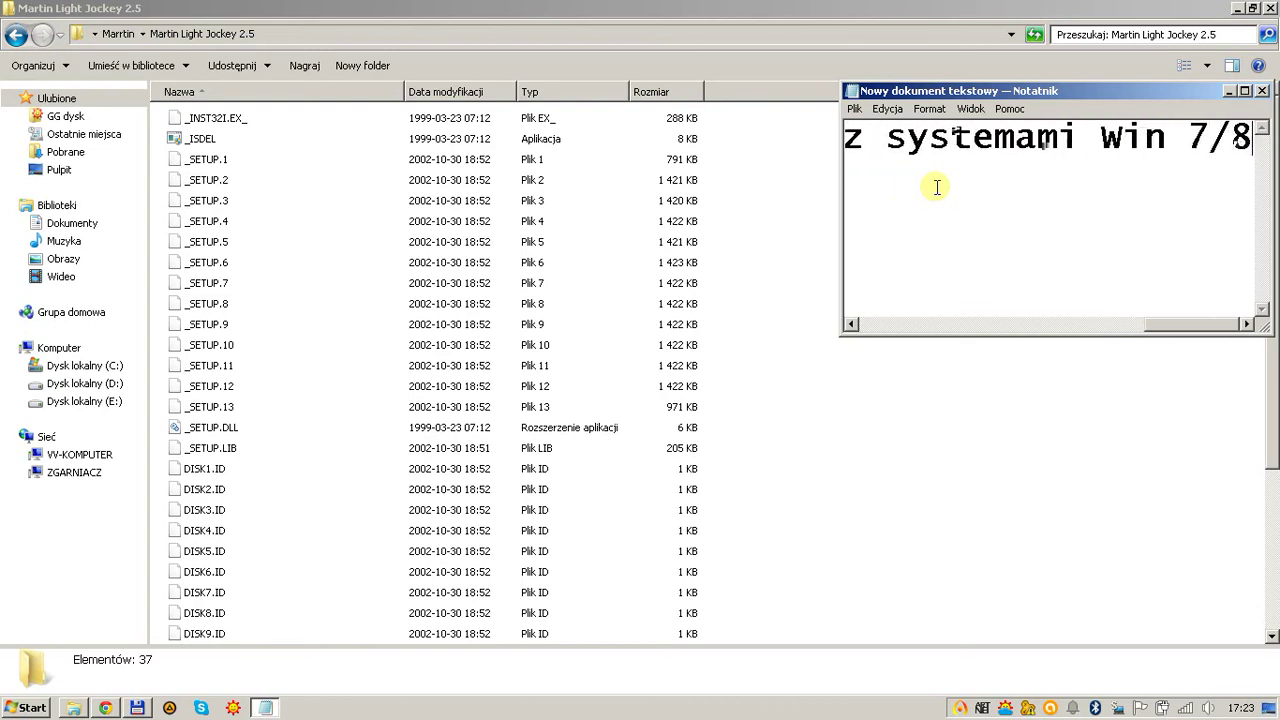
type("/8.1")
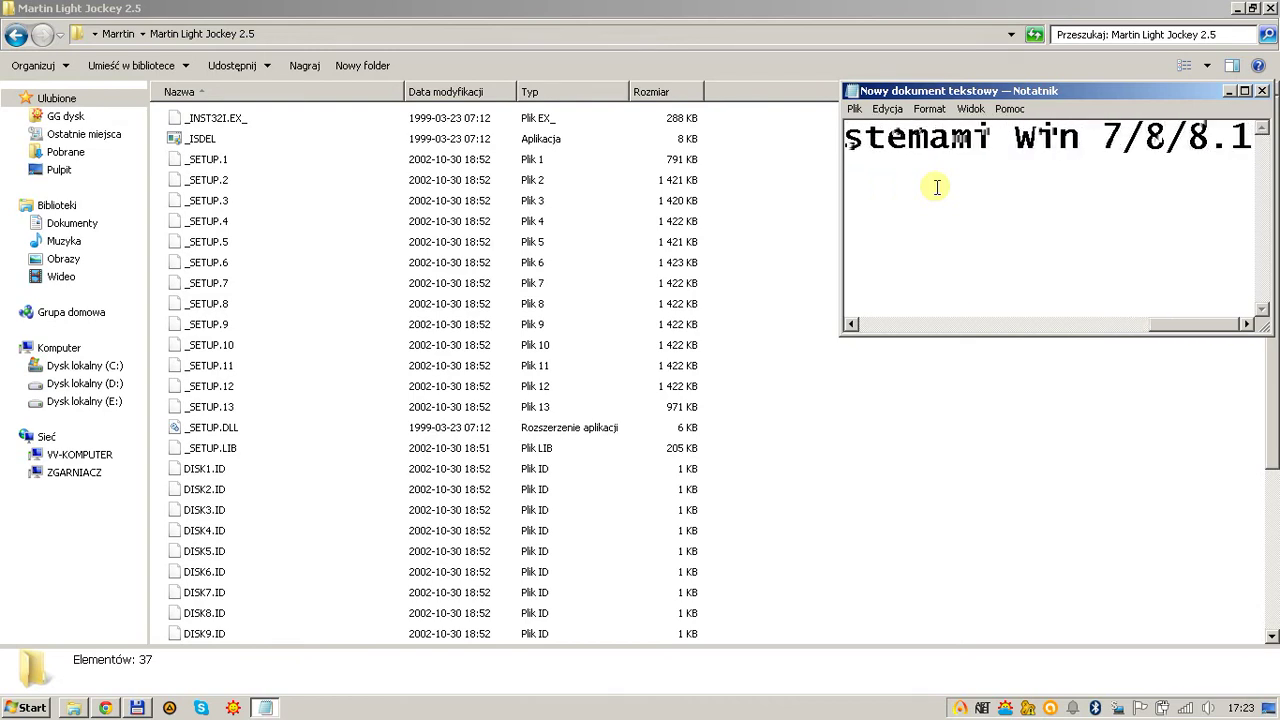
type("/xp")
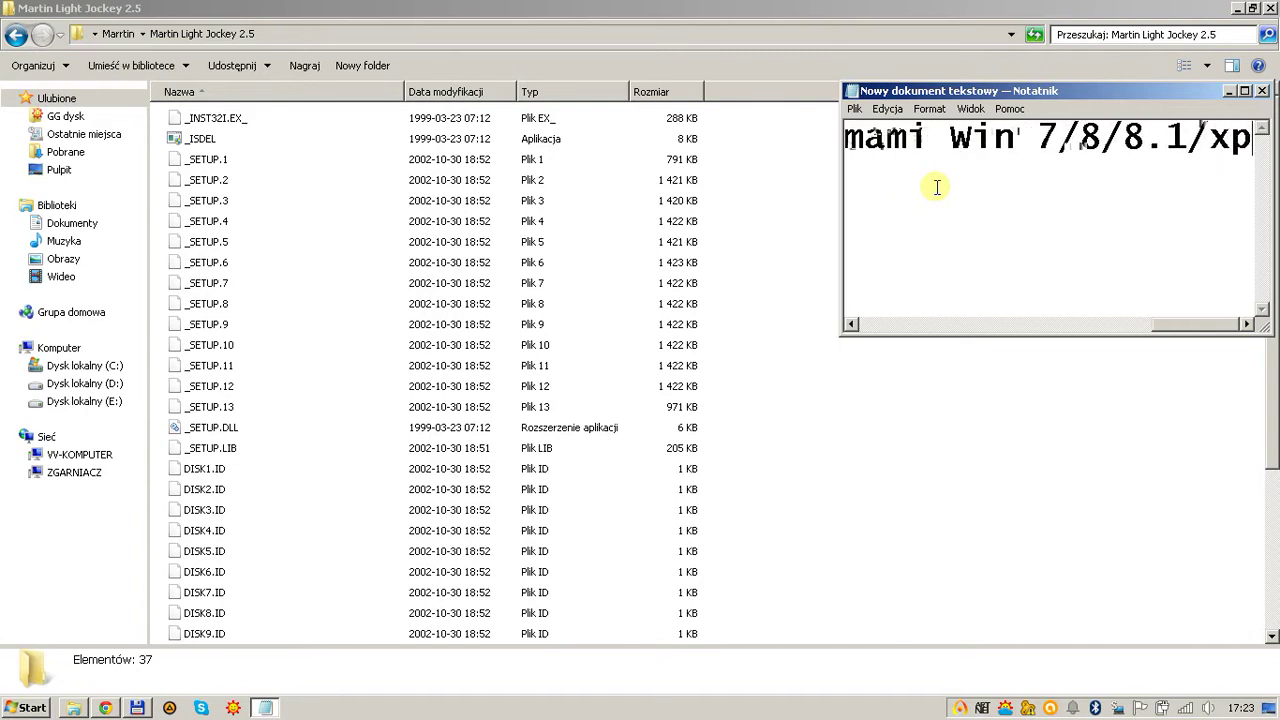
type("!")
key("ctrl+a")
key("Delete")
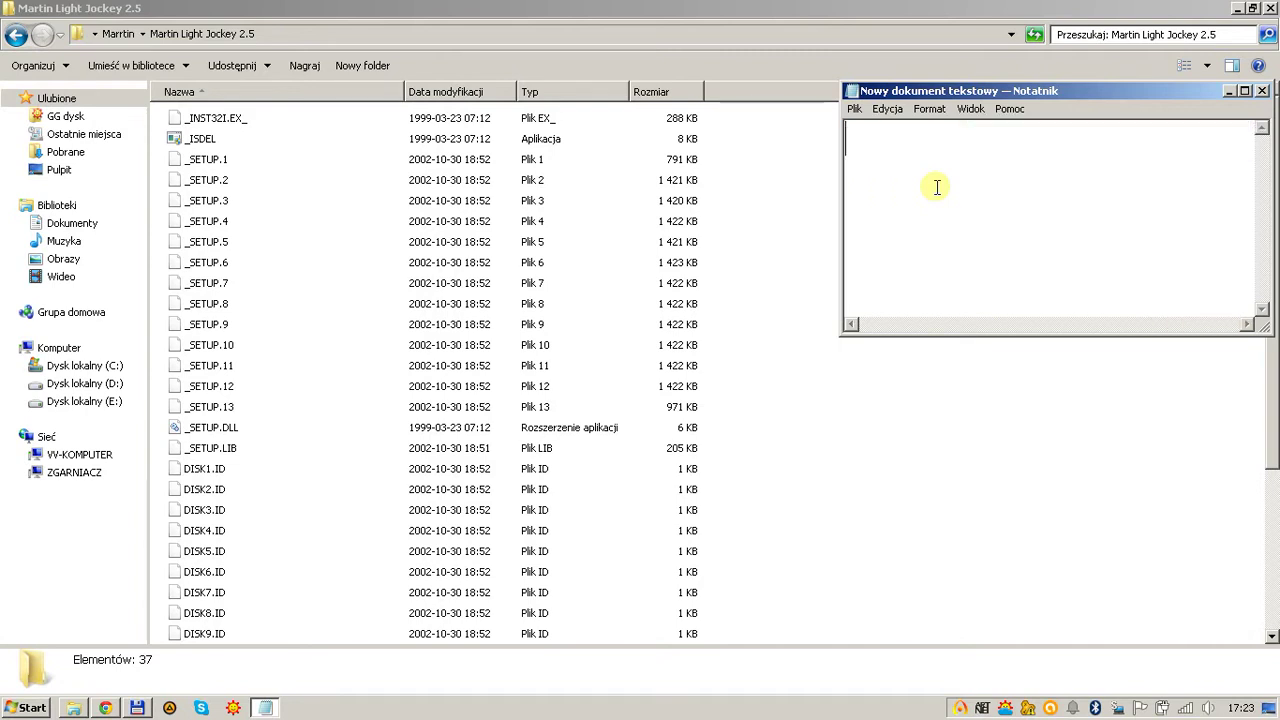
- Try to run the SETUP application from the Martin Light Jockey 2.5 folder in File Explorer
left_click(330, 228)
scroll(323, 245, "down", 4)
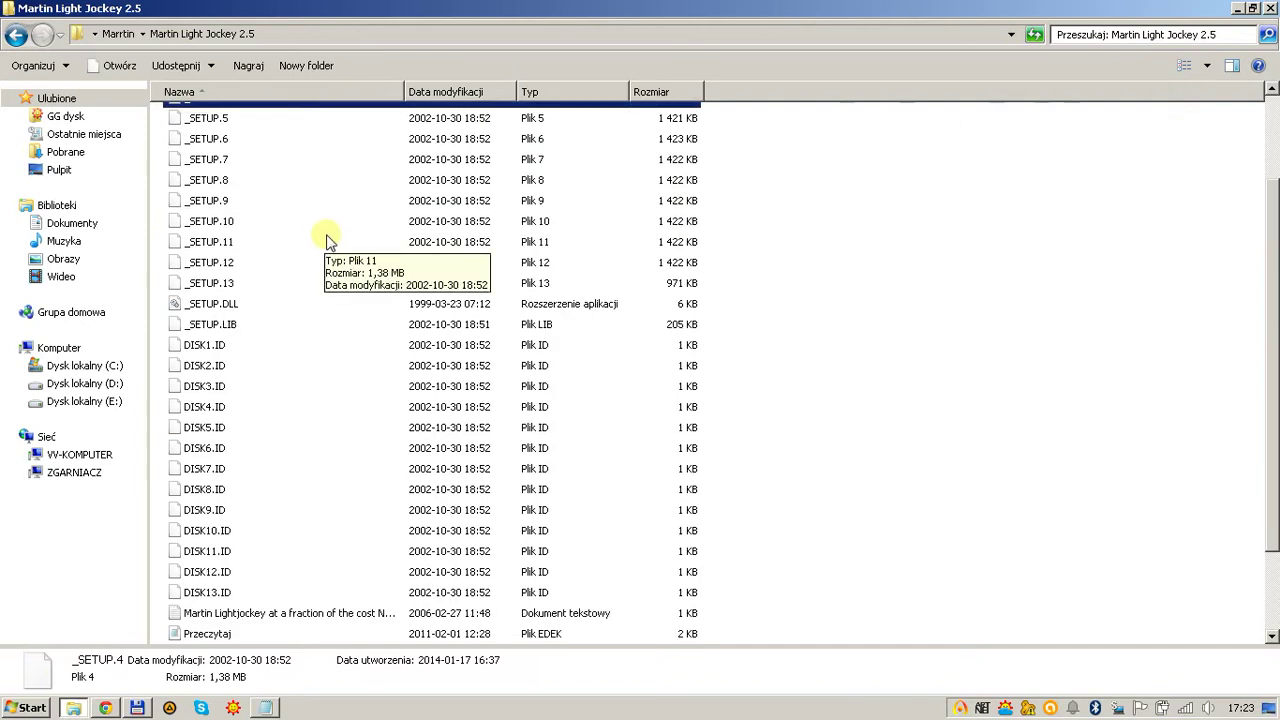
double_click(188, 578)
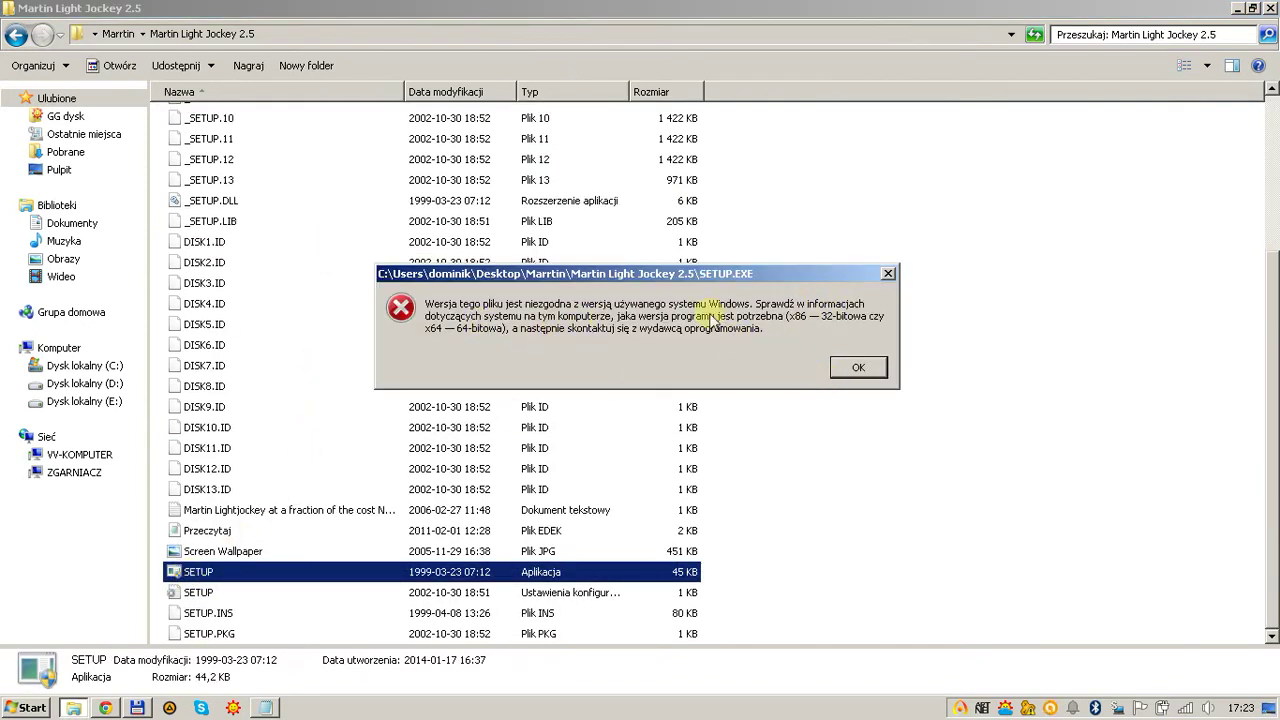
left_click(858, 367)
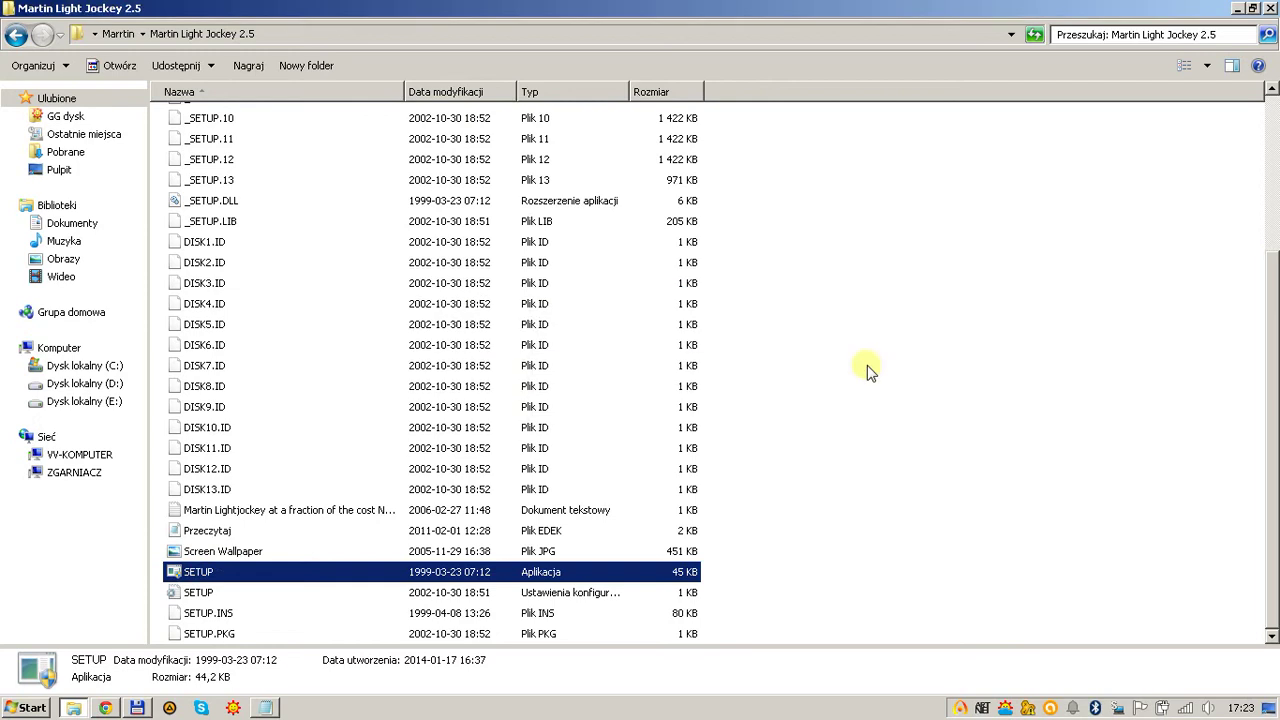
- Go back and open the Martin Light Jockey 2.5 folder inside the Win7 Win8 fullpack folder
left_click(16, 35)
left_click(248, 139)
double_click(248, 139)
double_click(242, 141)
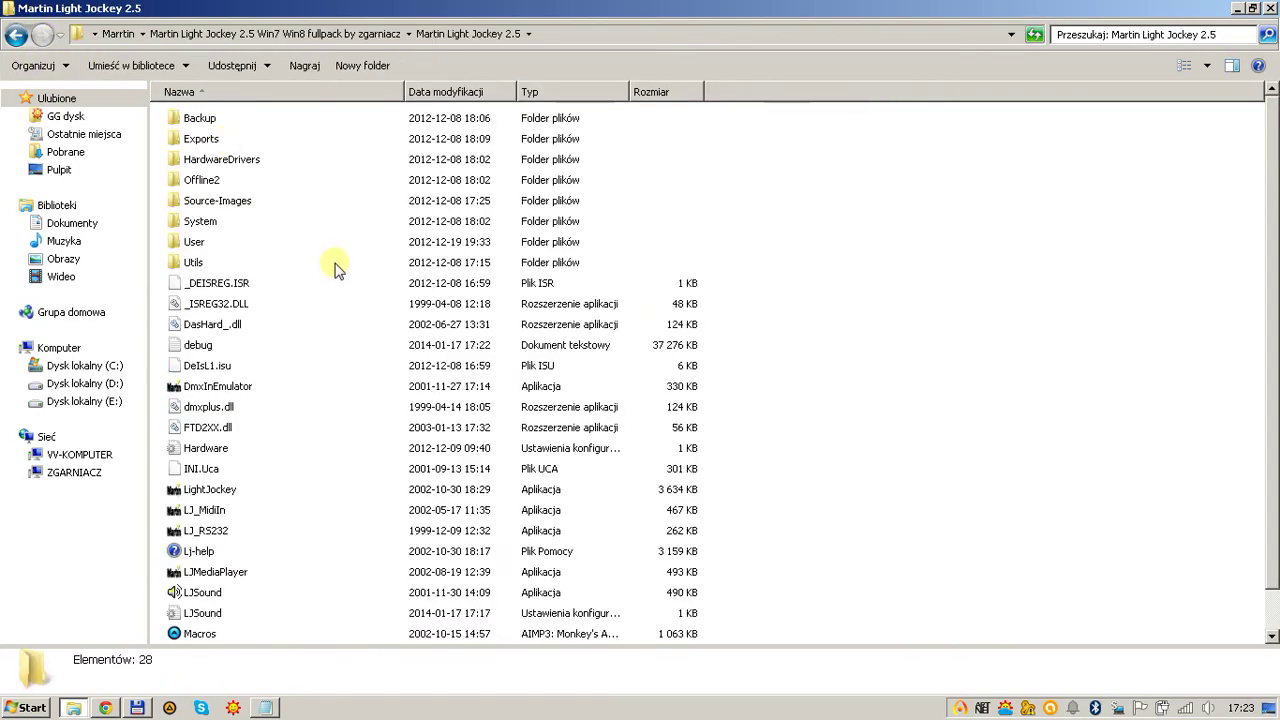
left_click(336, 266)
scroll(306, 508, "down", 1)
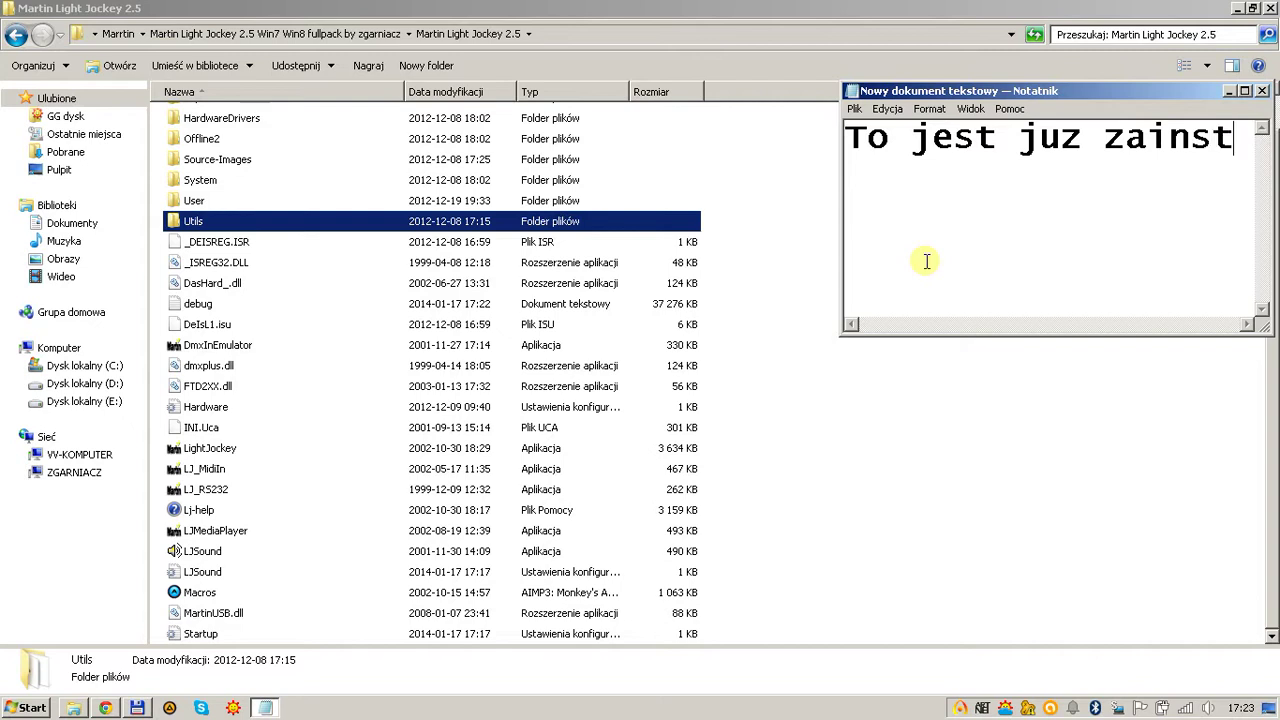
- Write "To jest juz zainstalowany Martin na systemie Win 7. Na systemach Win 8/8.1/xp będzie tak samo." in the Notepad note
type("alowany Mart")
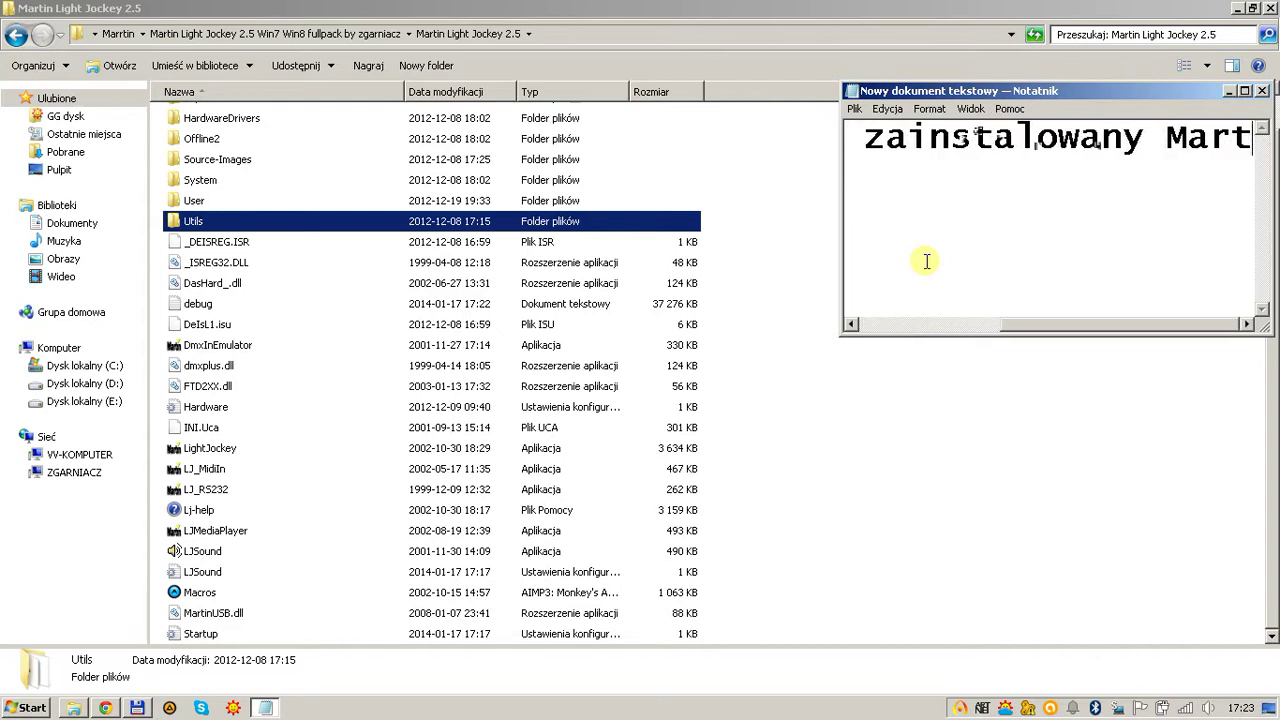
type("in na syst")
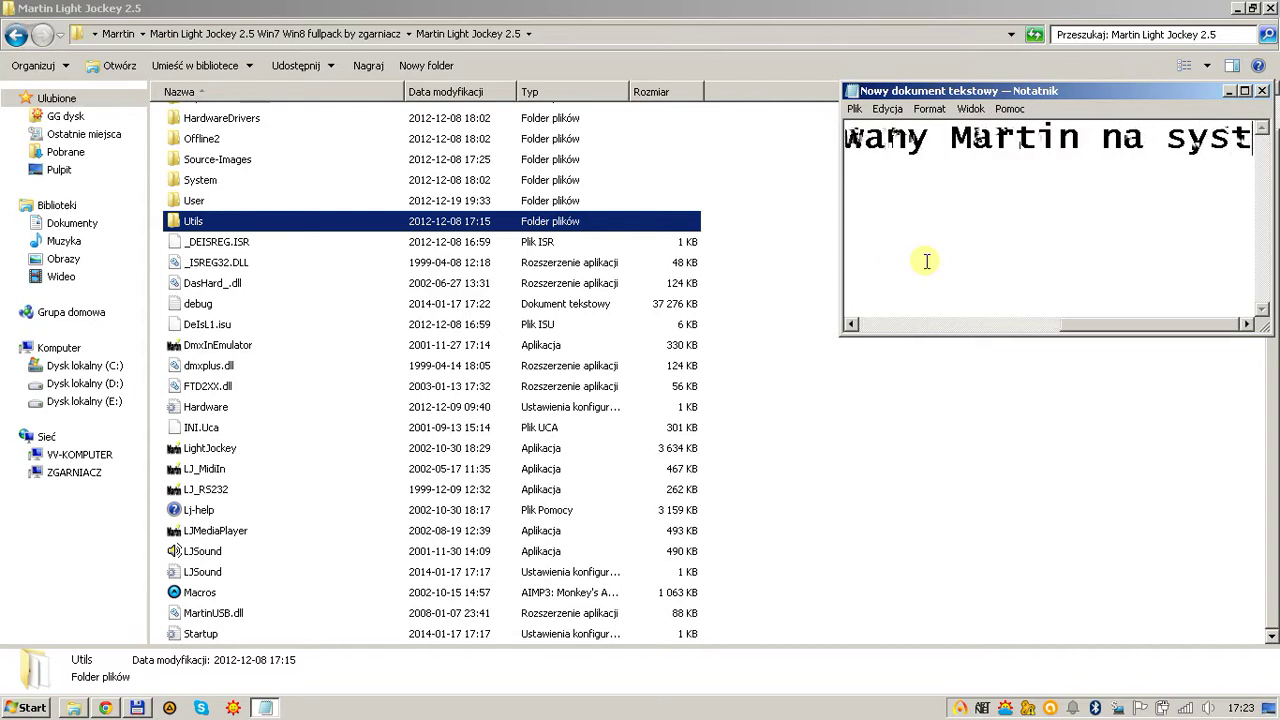
type("emie Win ")
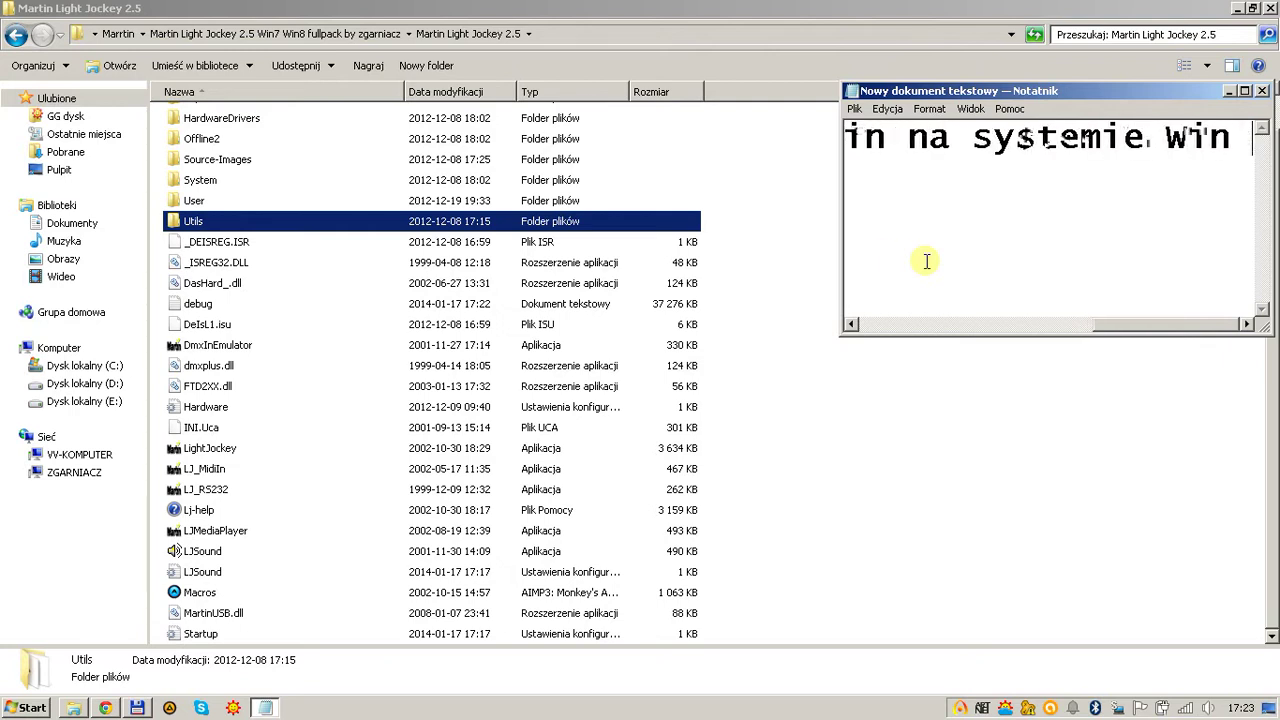
type("7.")
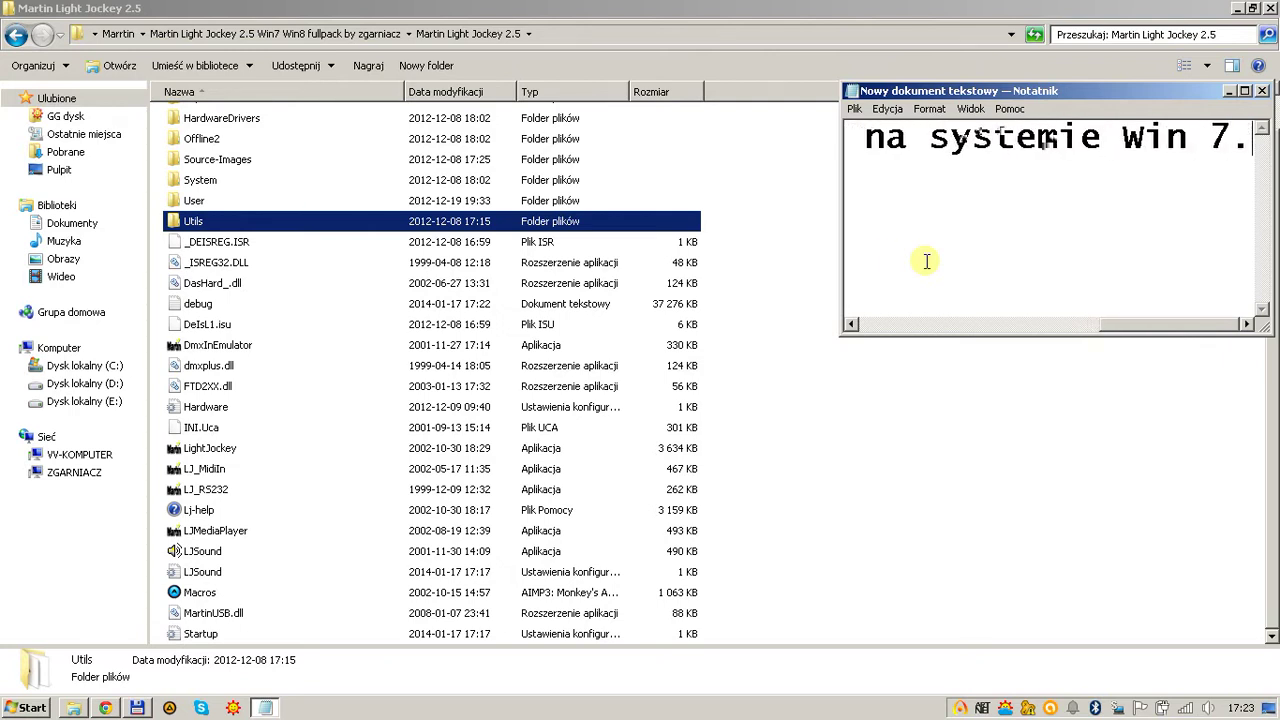
type(" Na sy")
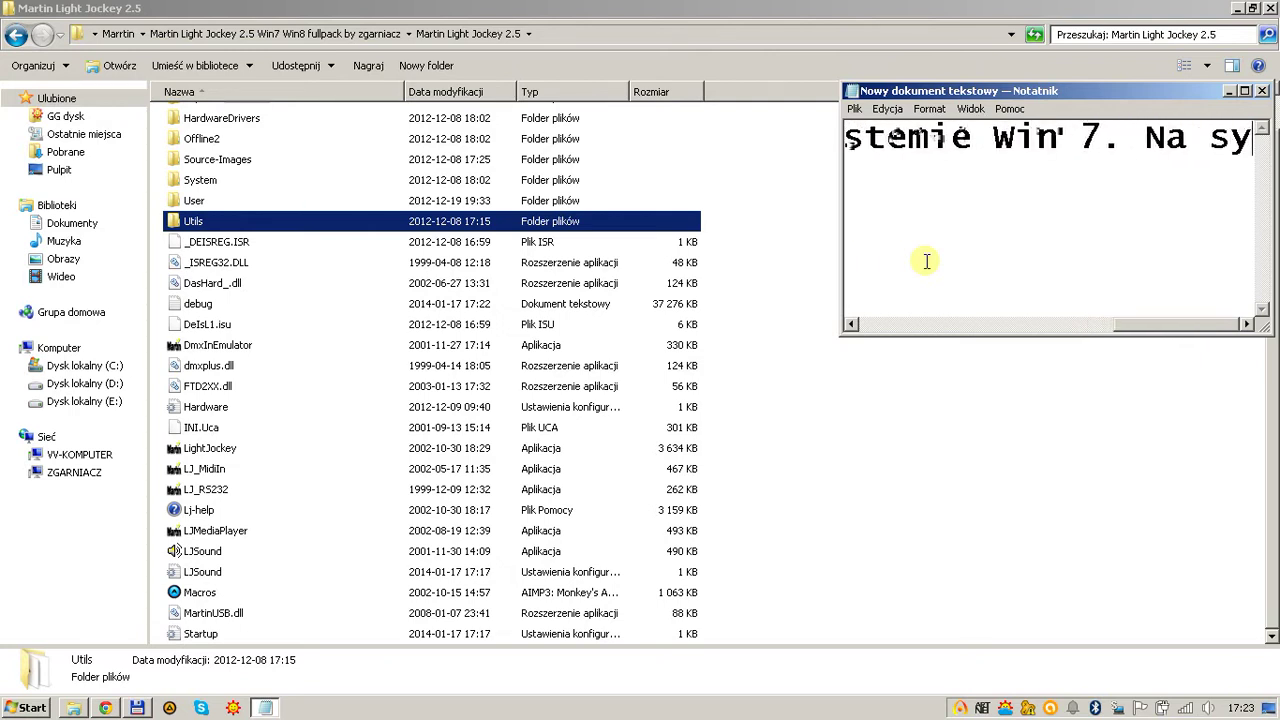
type("stemach W")
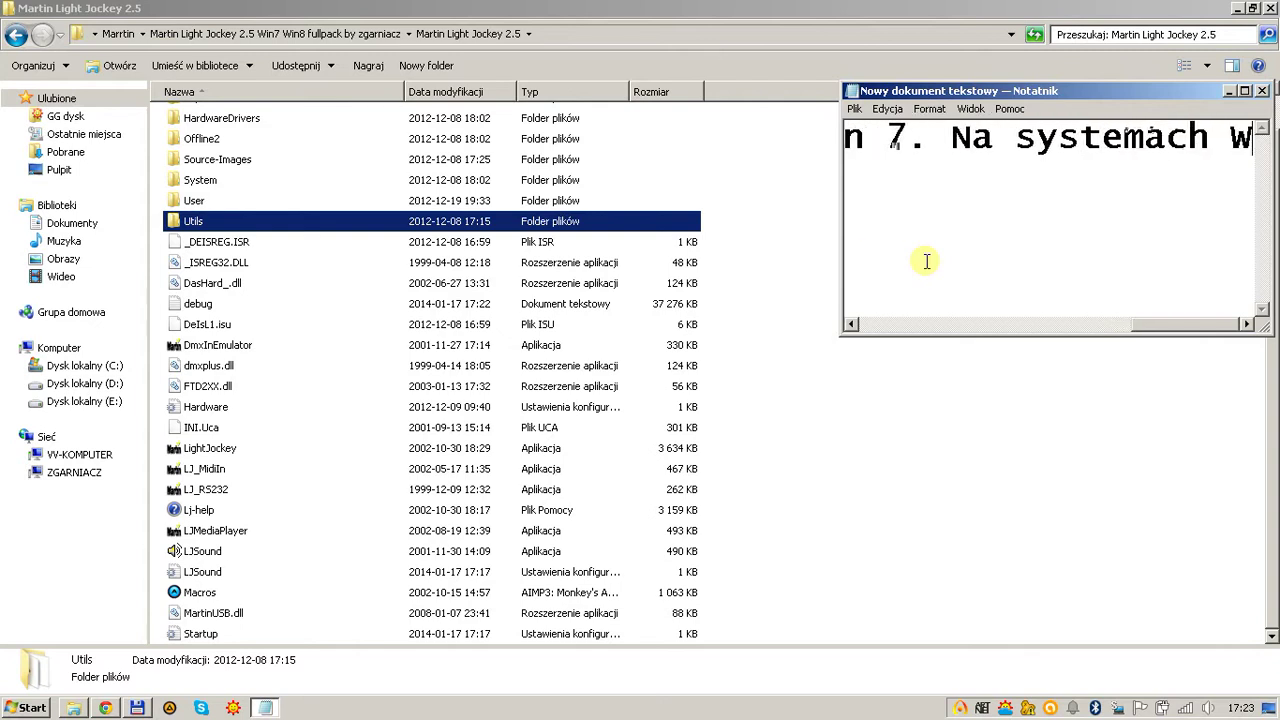
type("in 8/")
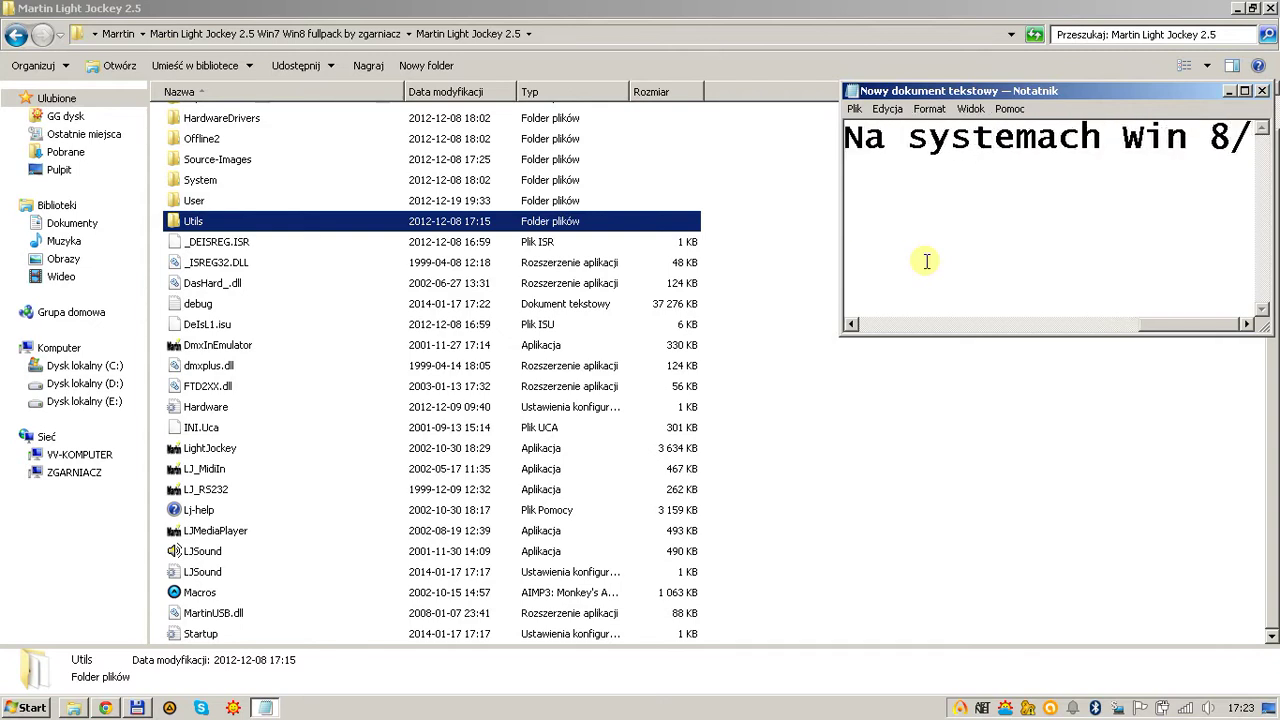
type("8")
type(".1/")
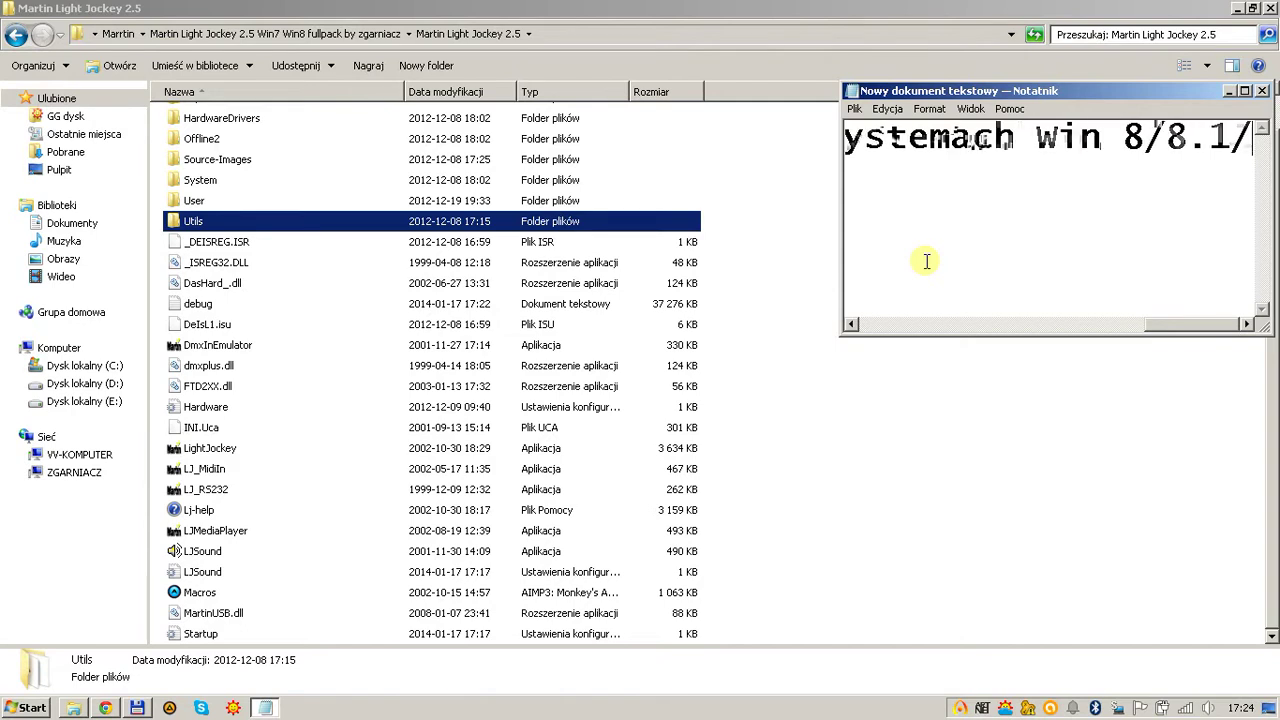
type("xp będ")
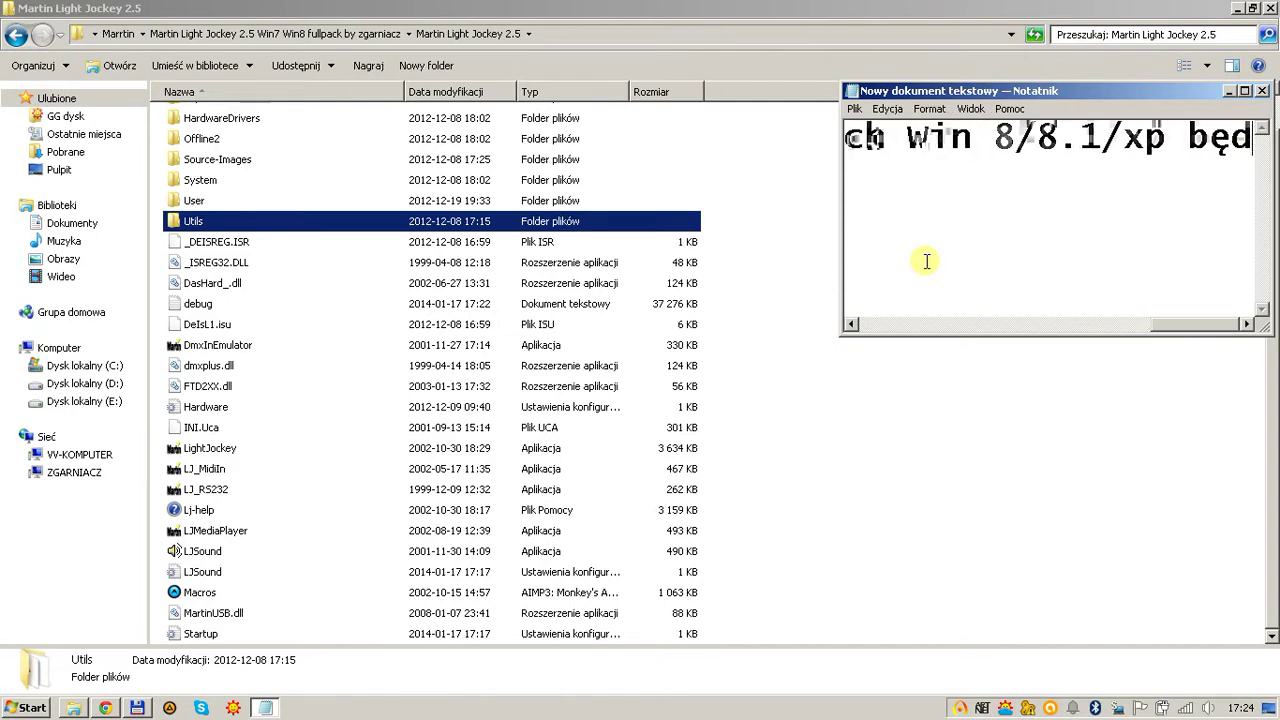
type("zie tak samo.")
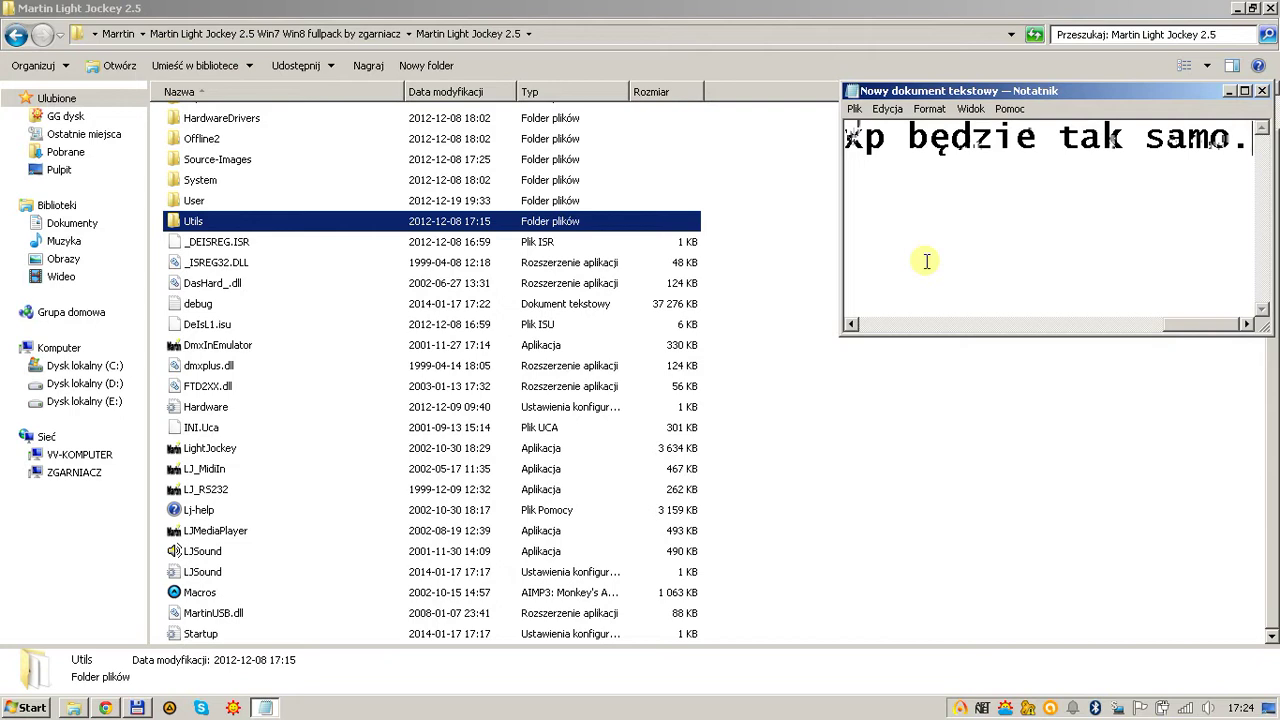
- Launch the LightJockey application from the fullpack's Martin Light Jockey 2.5 folder in File Explorer
left_click(816, 330)
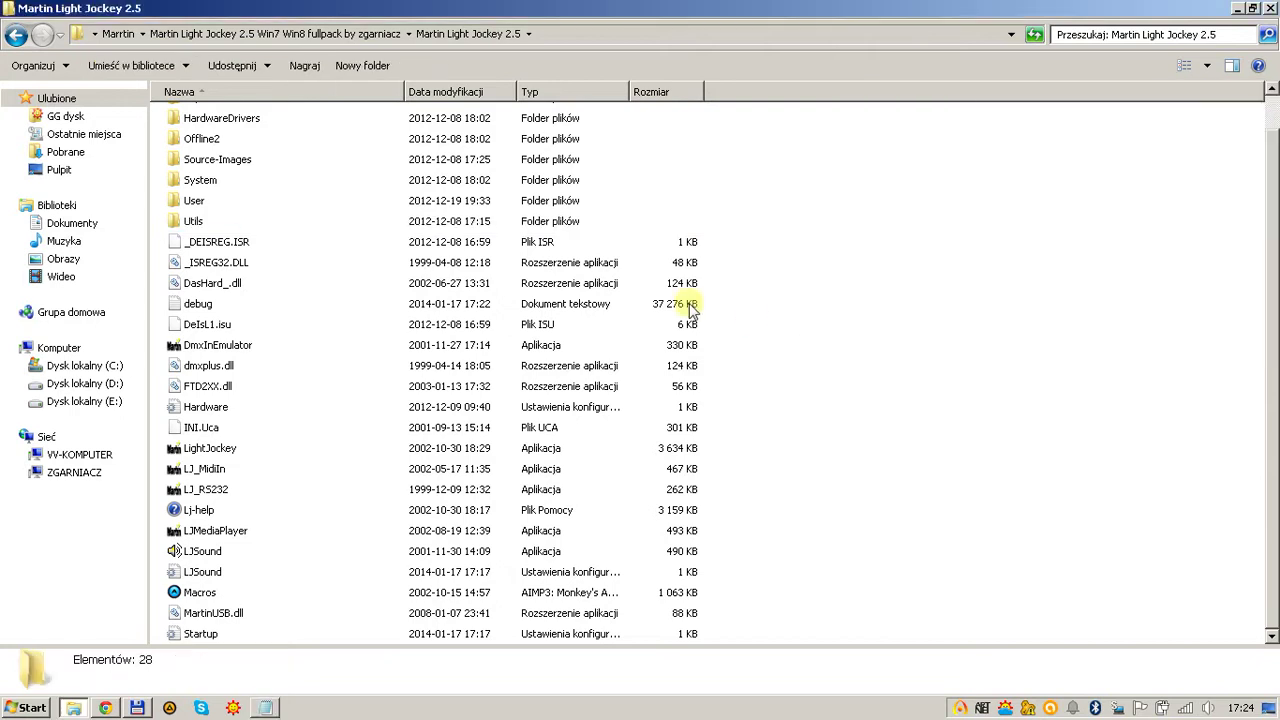
left_click(216, 530)
left_click(210, 448)
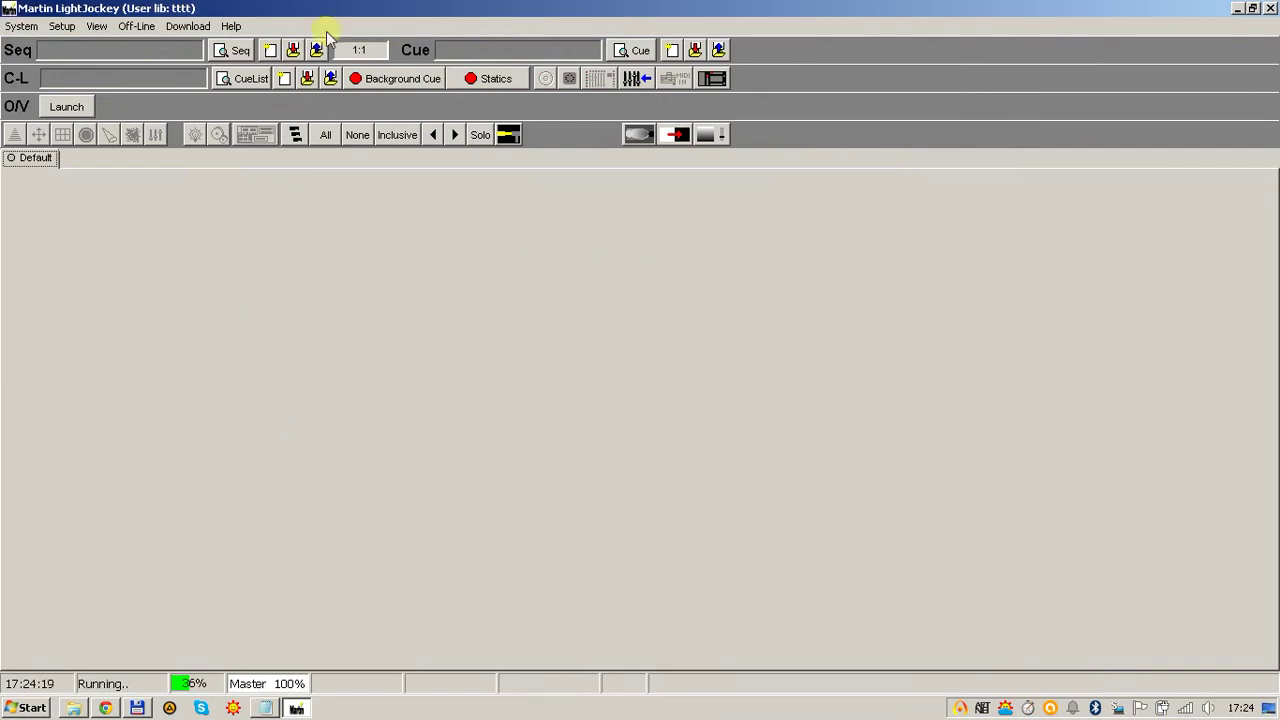
- View LightJockey's version and credits in its About window and close it
left_click(230, 27)
left_click(241, 40)
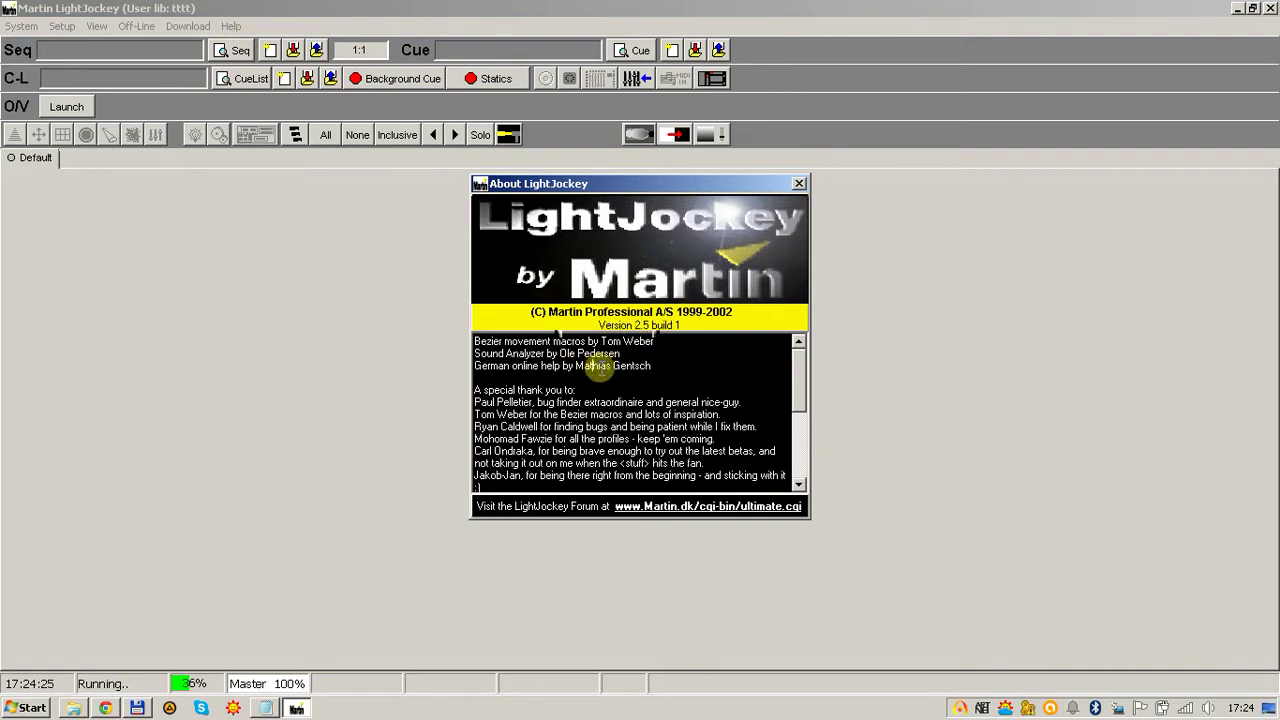
left_click(795, 184)
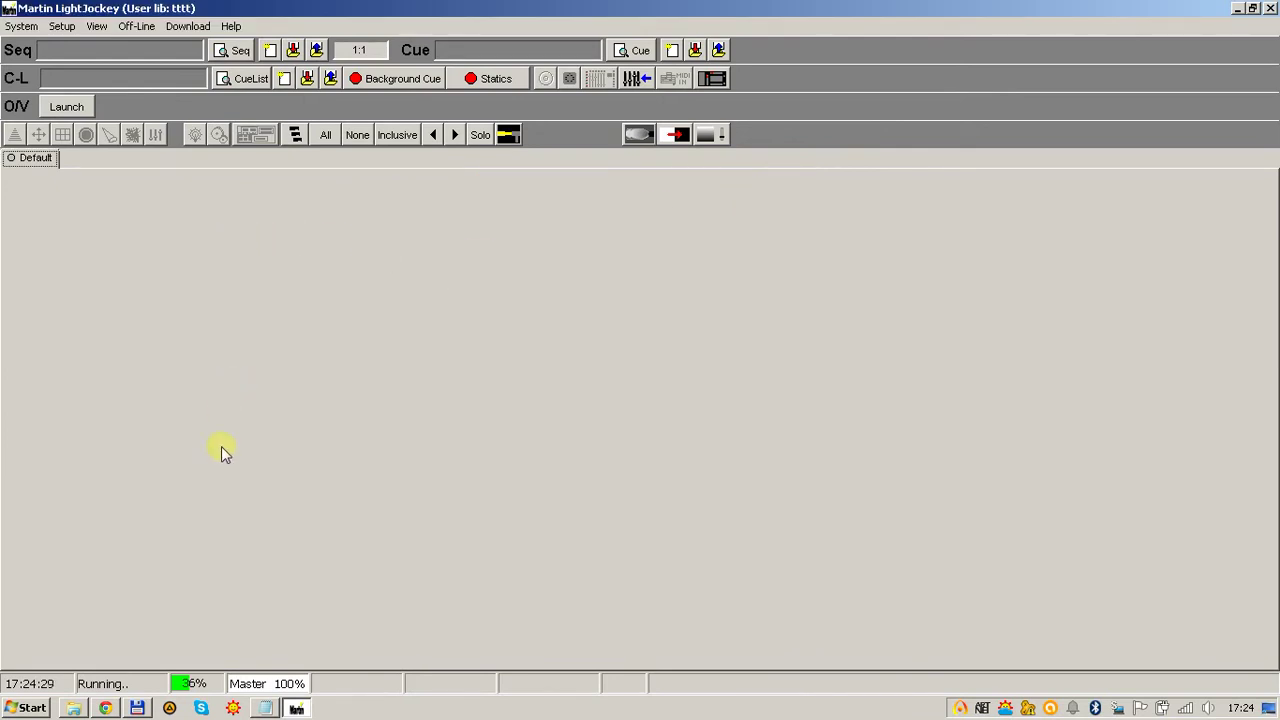
- Write "Aby nasz MArtin działal z konwerterem USB nalezy podmienic pliki !" in the Notepad note, and clear the note
left_click(263, 708)
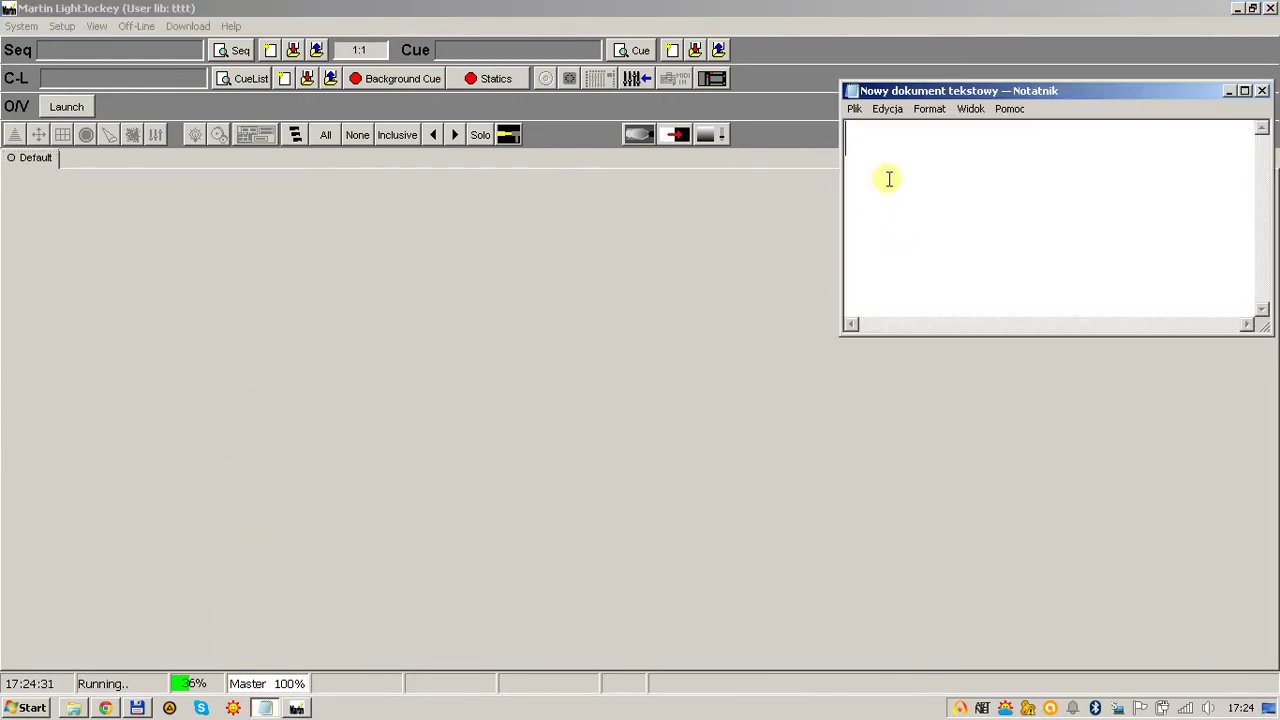
type("Aby na")
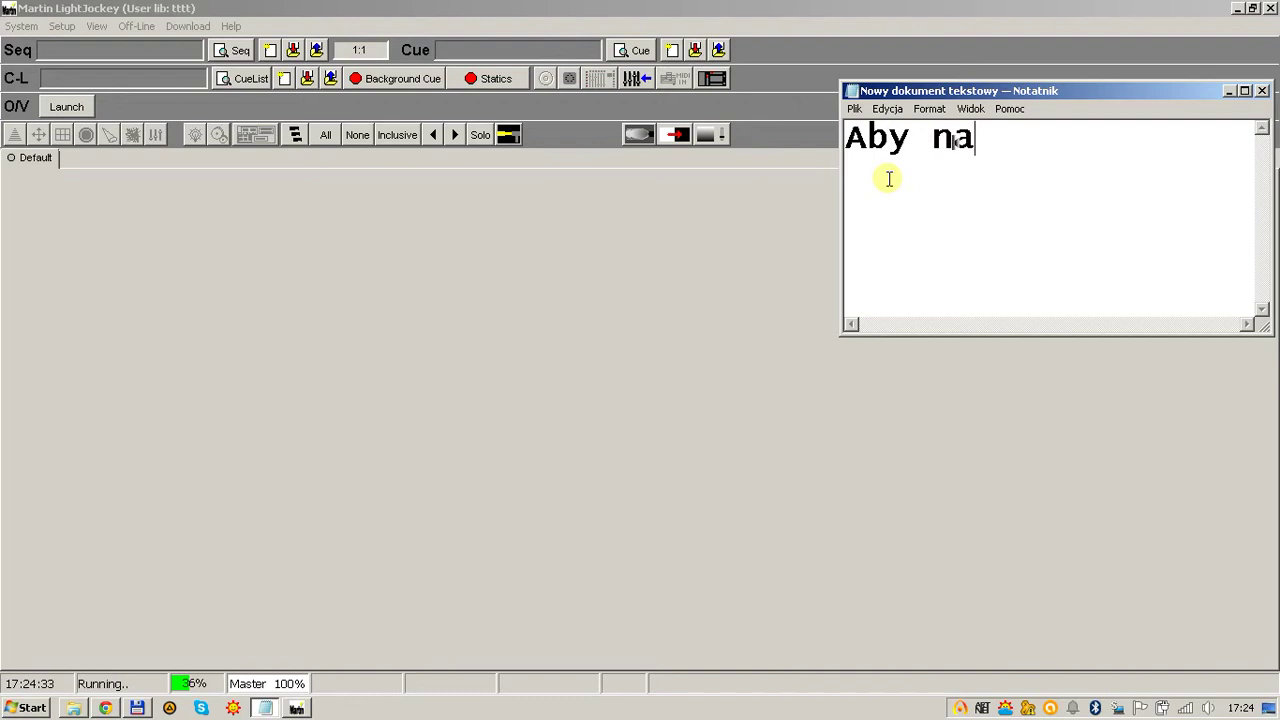
type("sz MArtin dz")
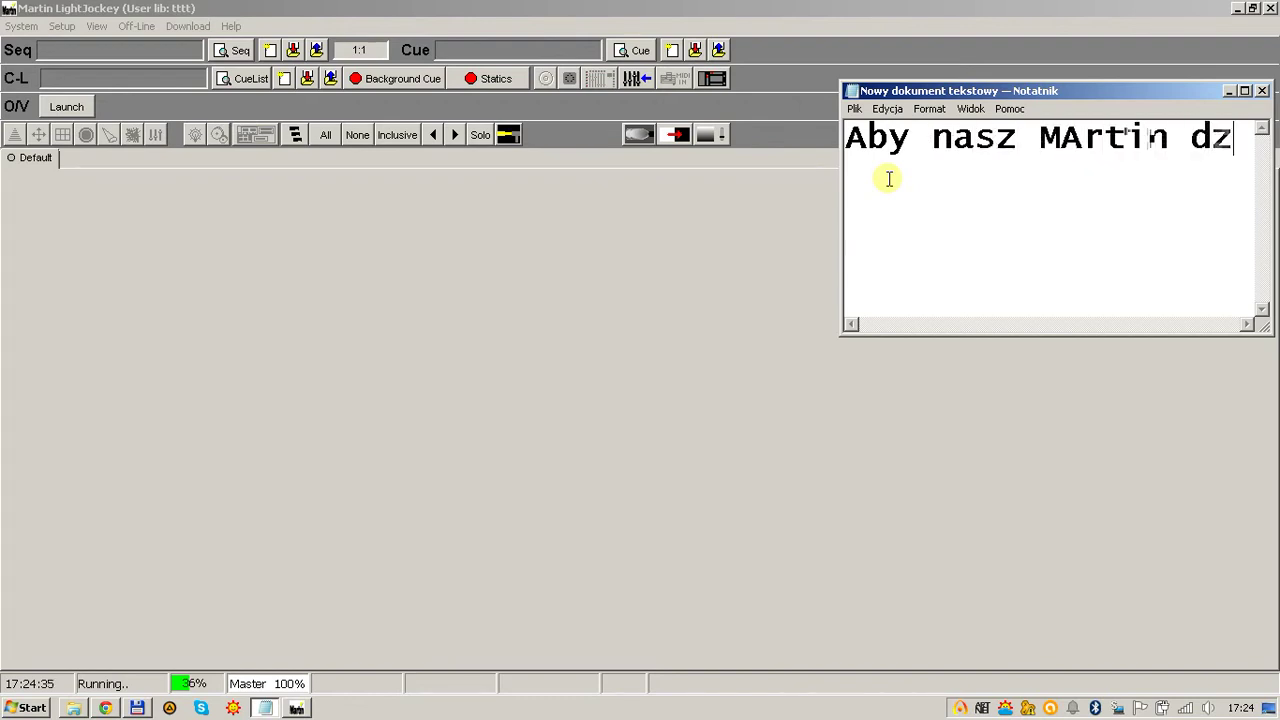
type("iałal")
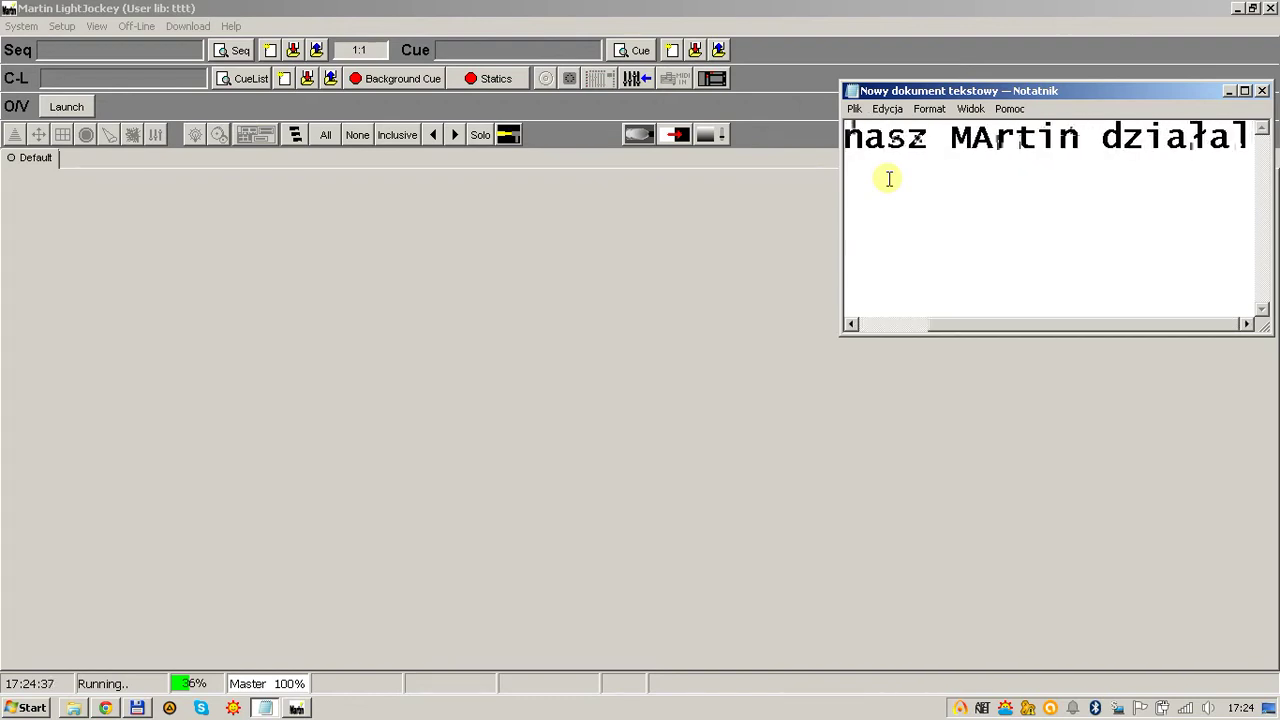
type(" z ko")
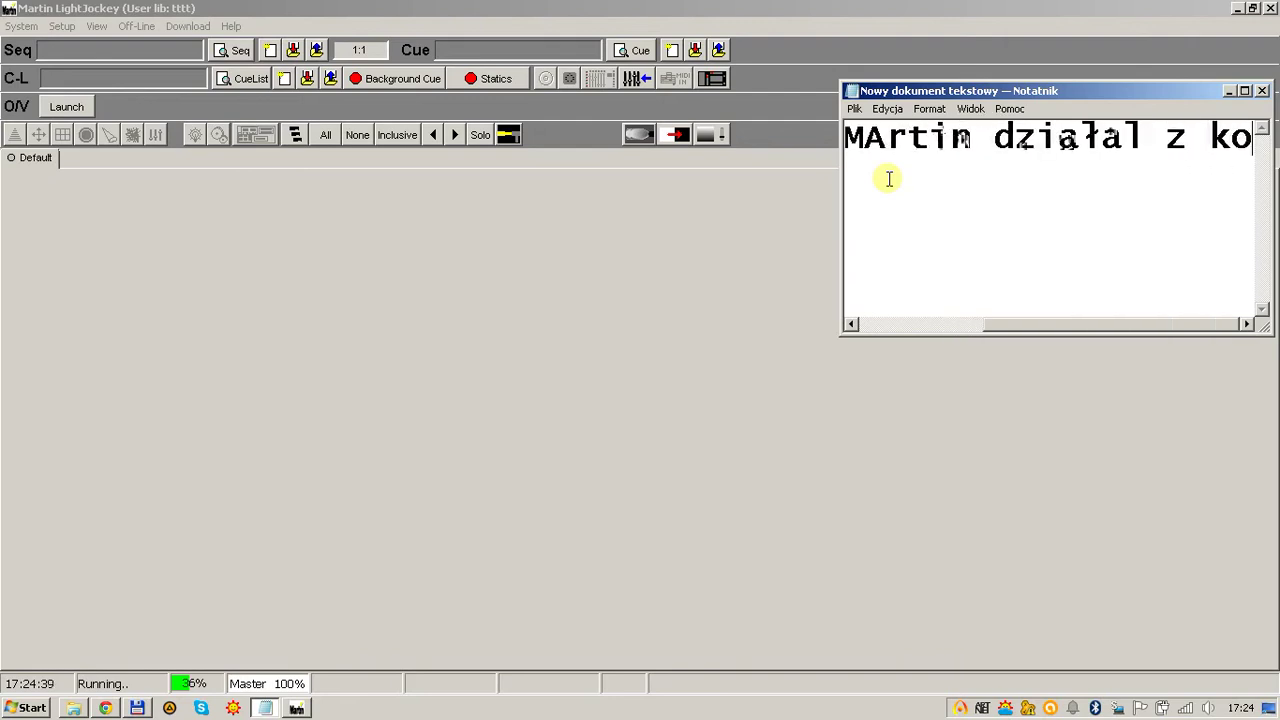
type("nwerterem ")
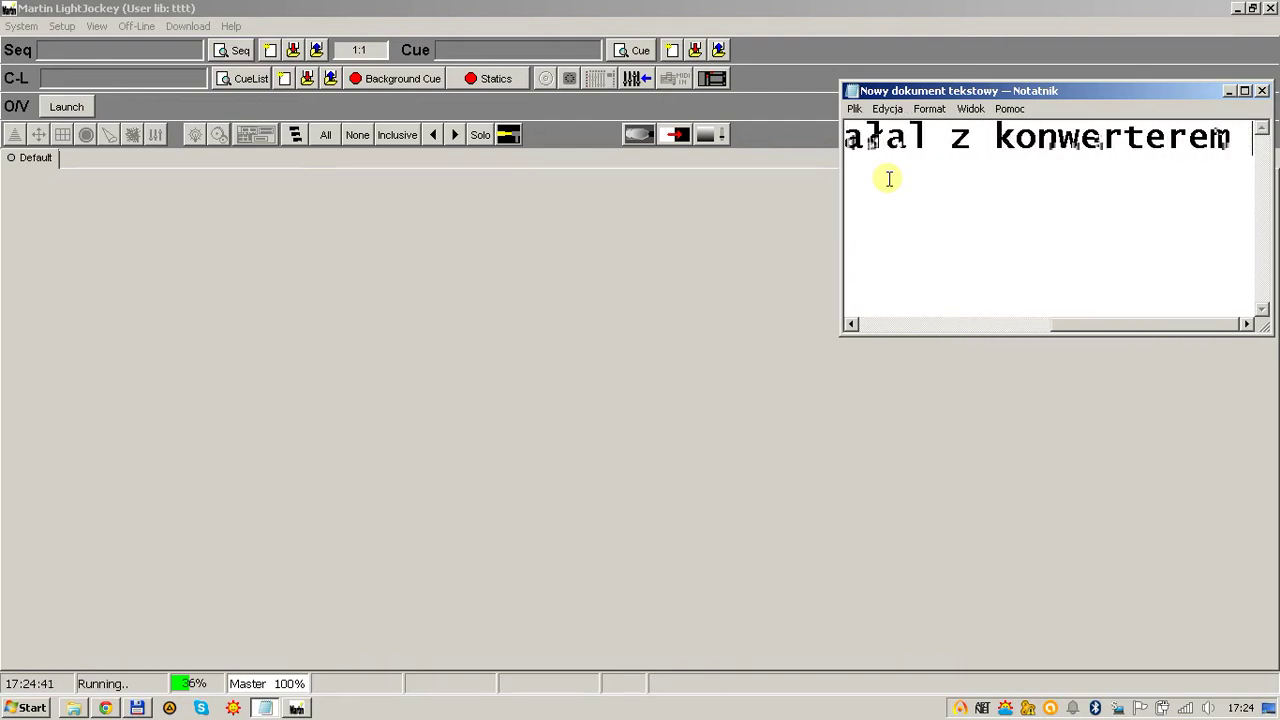
type("USB nale")
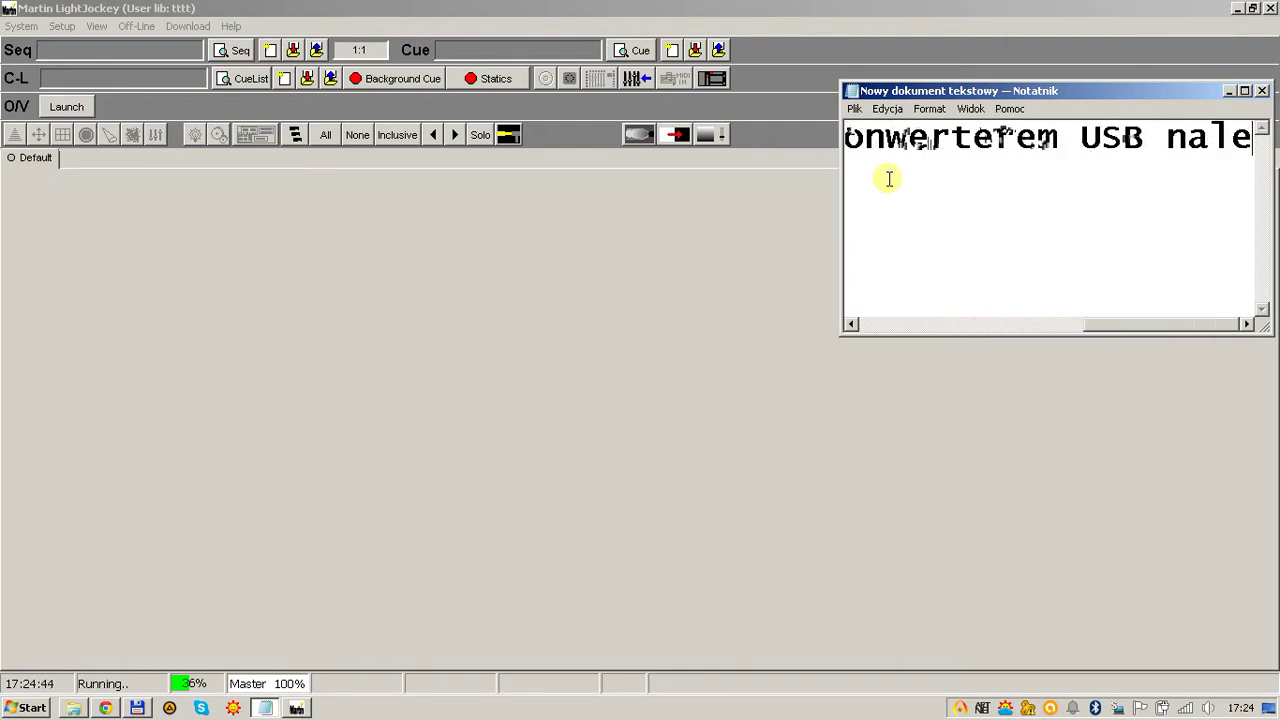
type("zy podmienic p")
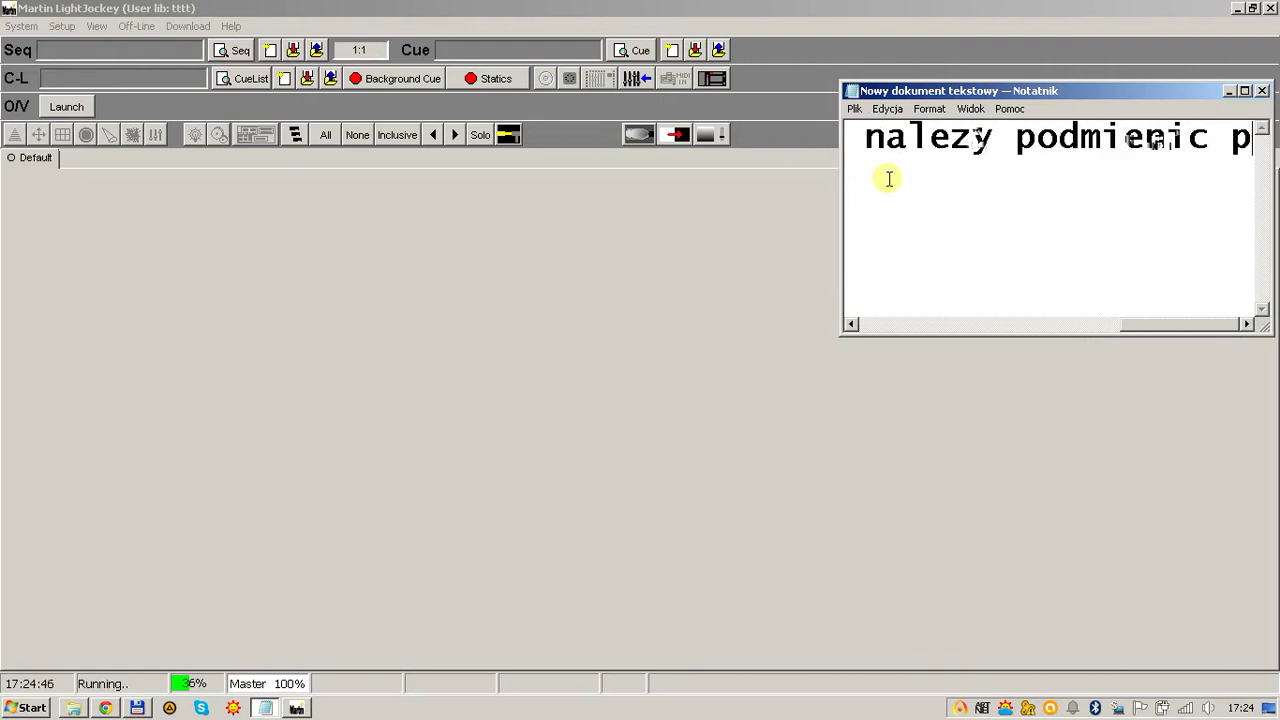
type("liki ")
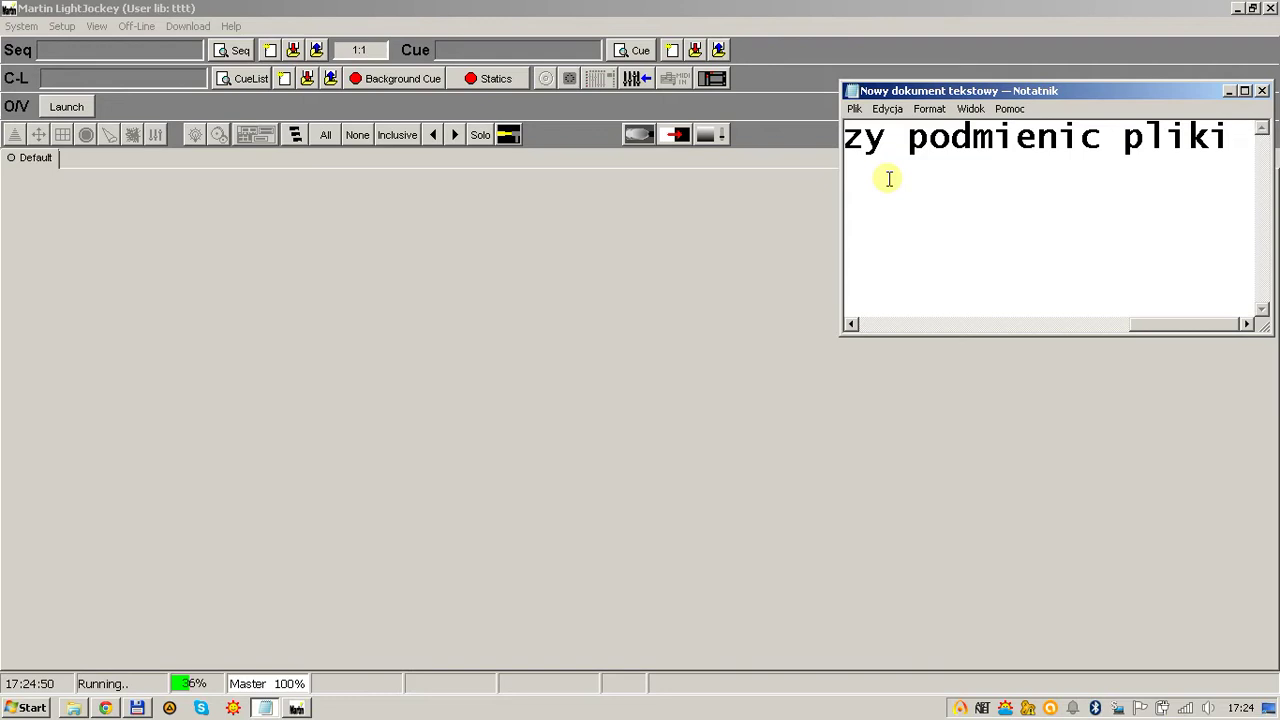
type("!")
key("ctrl+a")
key("Delete")
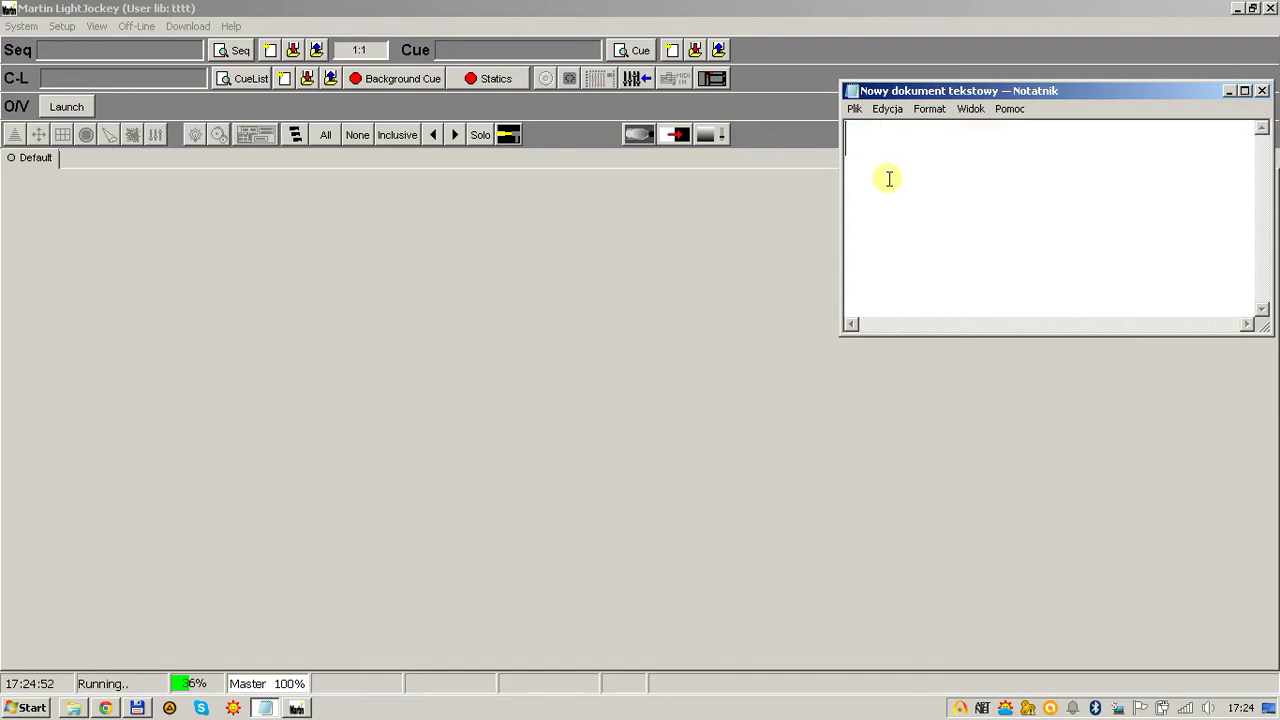
- Switch to File Explorer, open the fullpack's dodatki folder, and extract the Driver_LJ archive there with 7-Zip
left_click(636, 308)
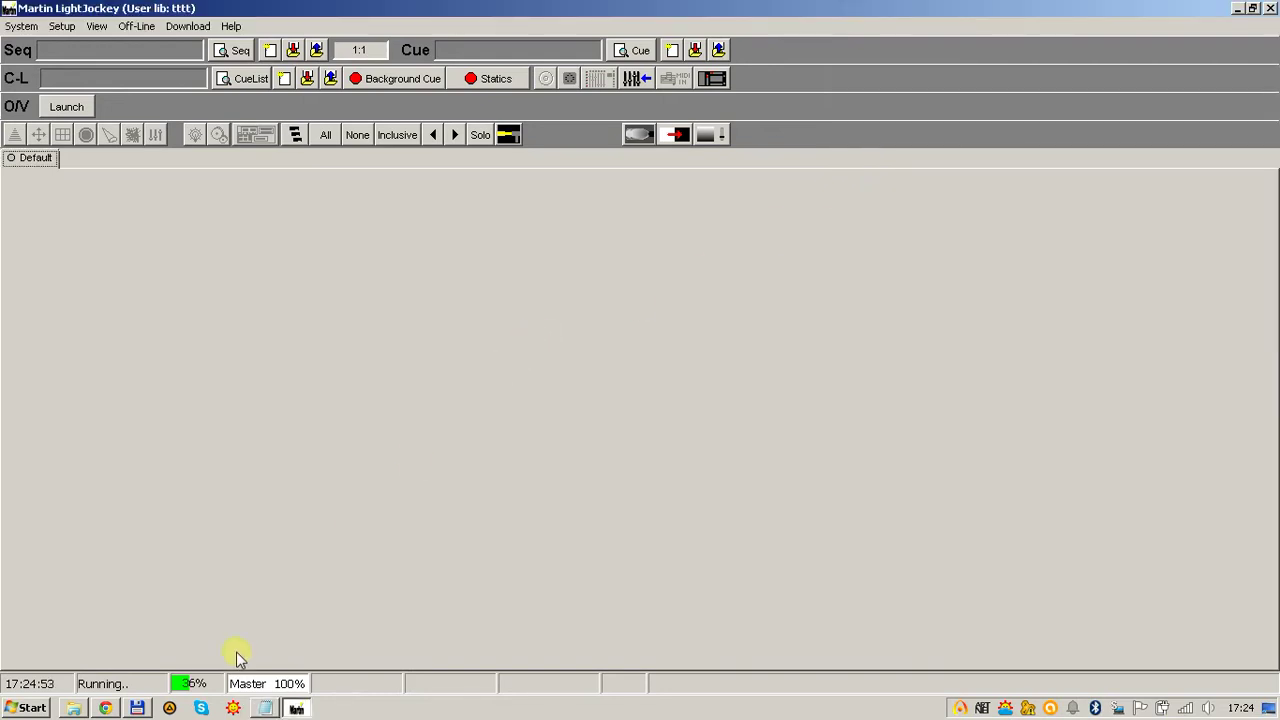
left_click(76, 708)
left_click(255, 448)
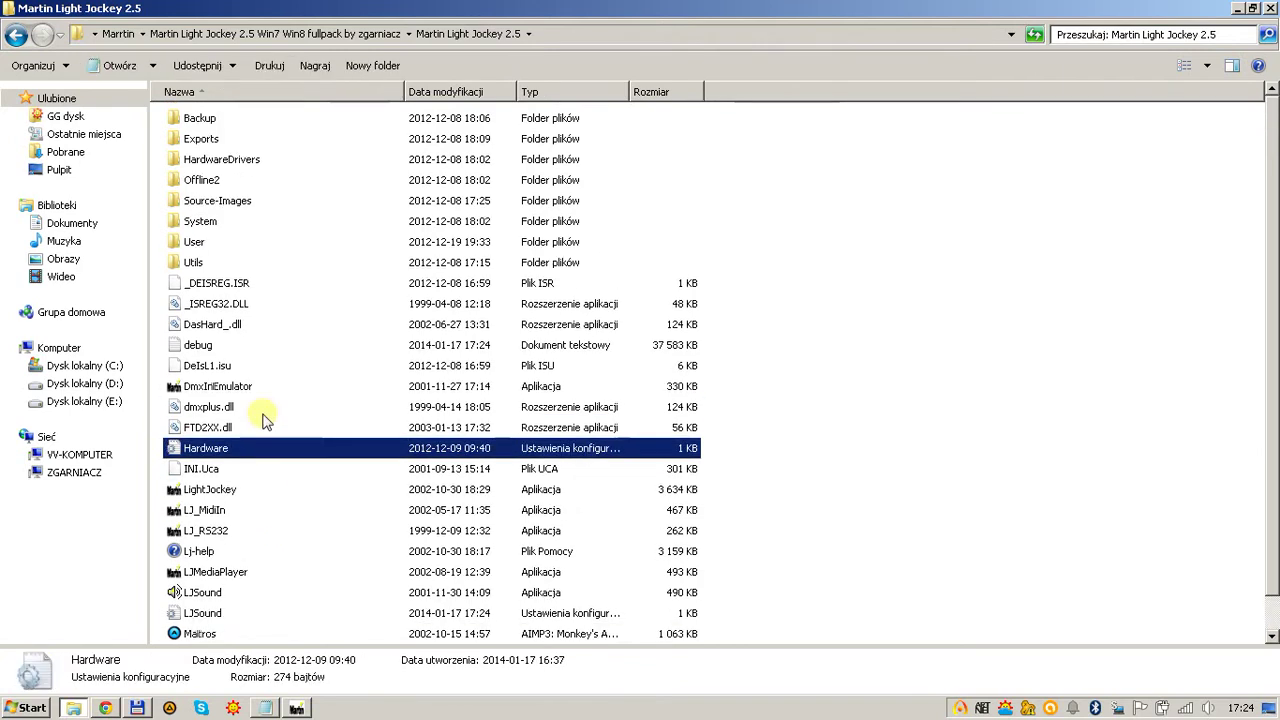
left_click(16, 35)
double_click(187, 120)
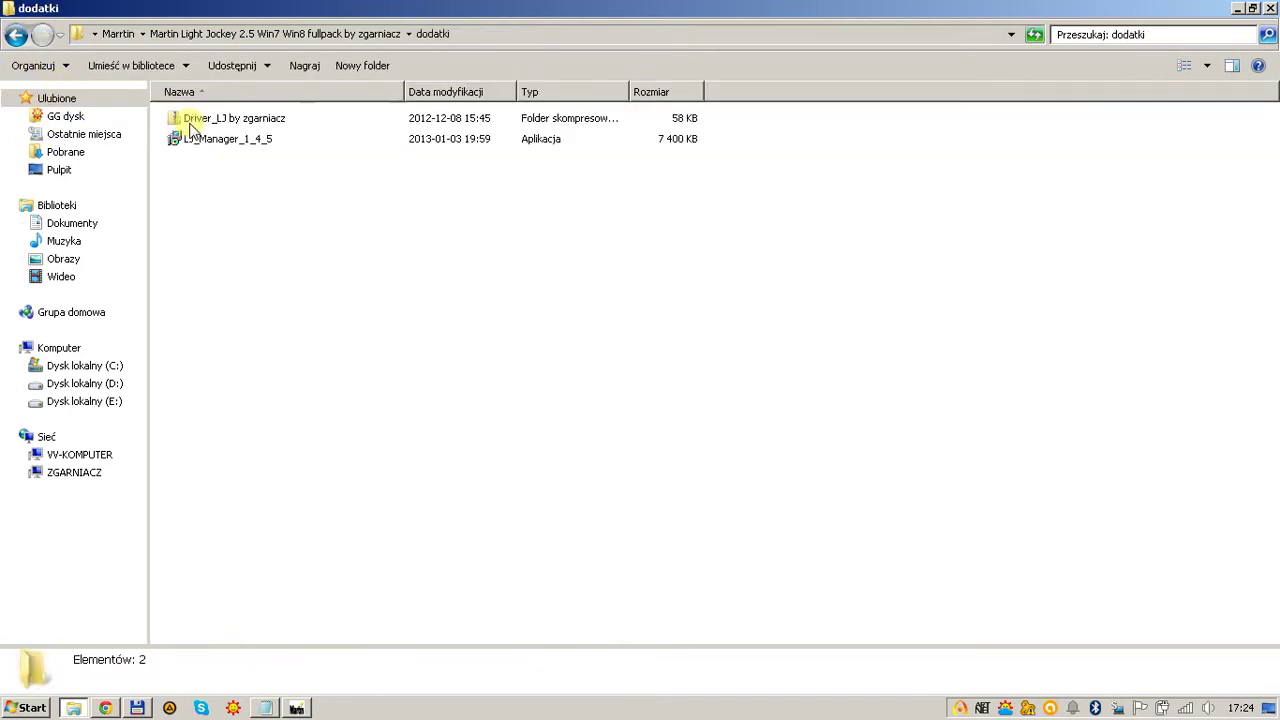
left_click(190, 120)
right_click(217, 122)
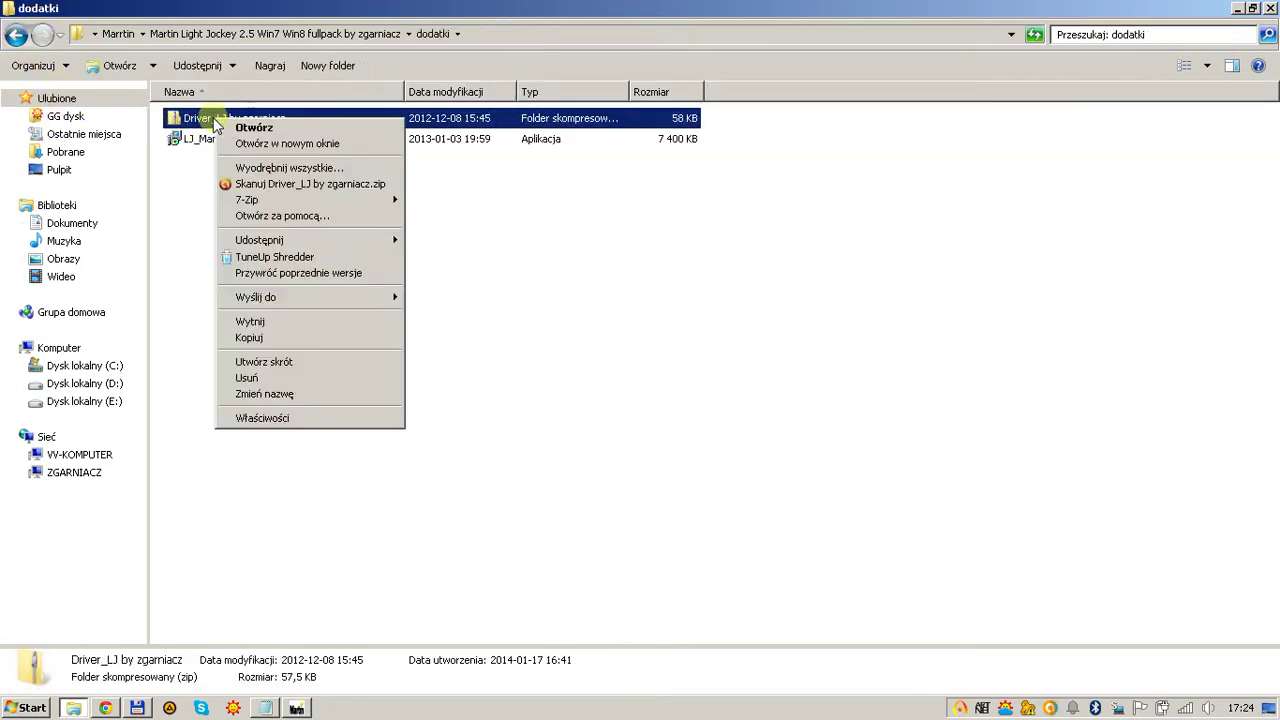
mouse_move(288, 199)
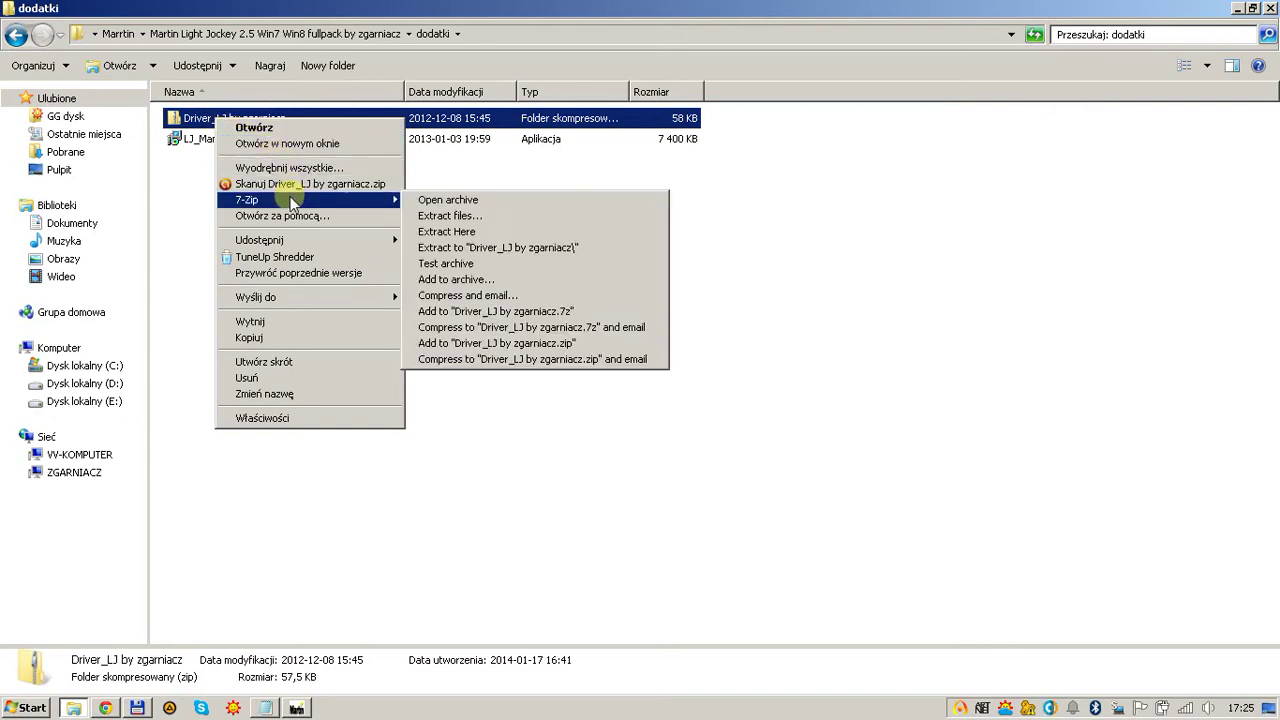
left_click(433, 232)
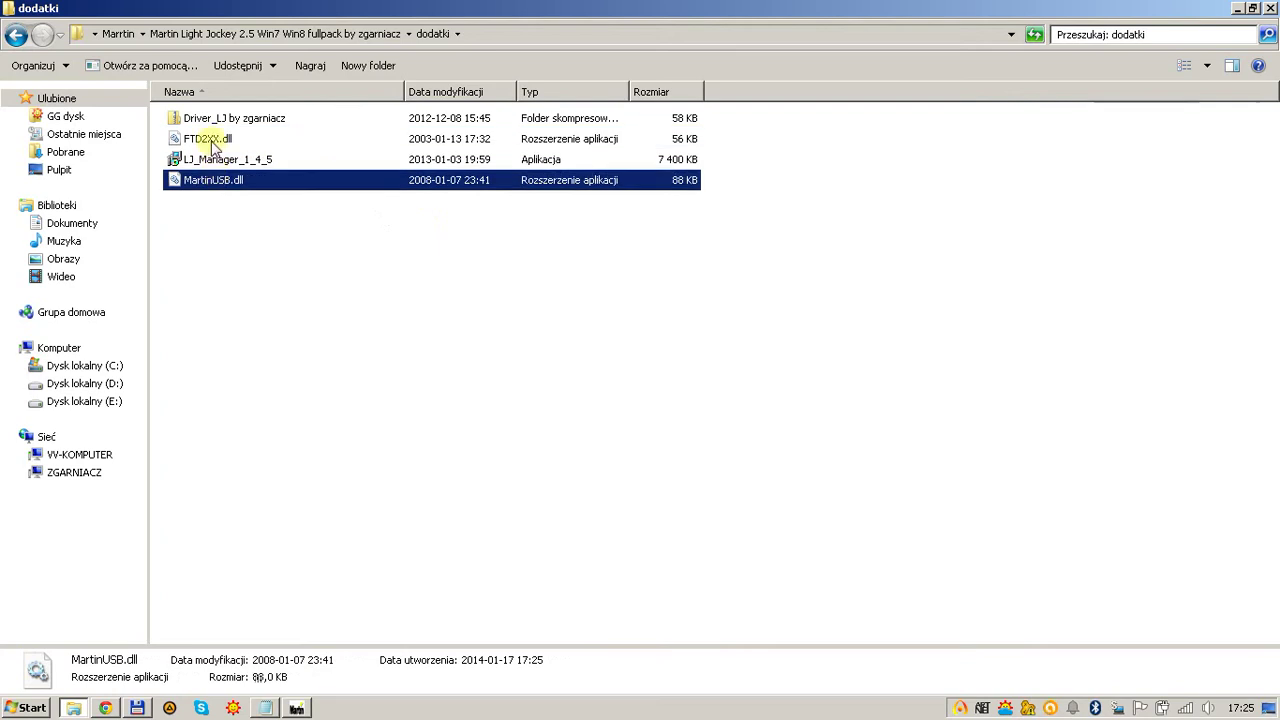
- Cut the extracted FTD2XX.dll and MartinUSB.dll from the dodatki folder and paste them into the Martin Light Jockey 2.5 folder
left_click(221, 185, "ctrl")
right_click(224, 182)
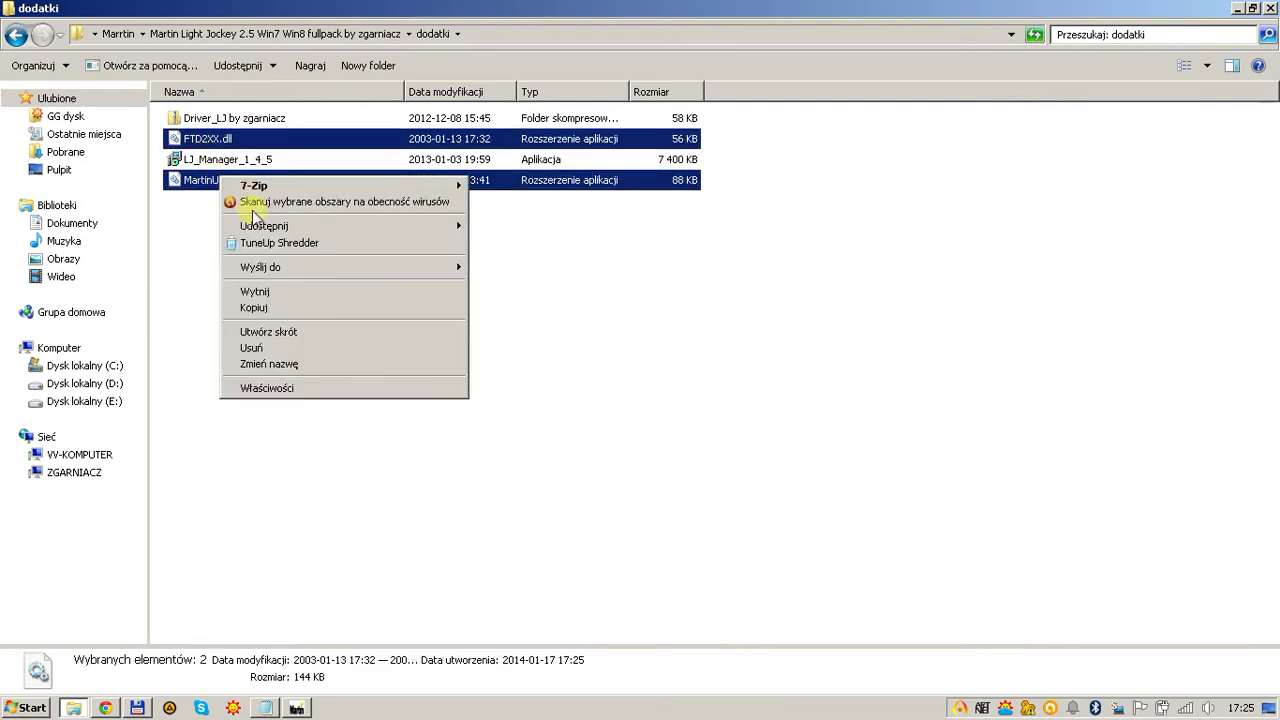
left_click(258, 290)
left_click(15, 35)
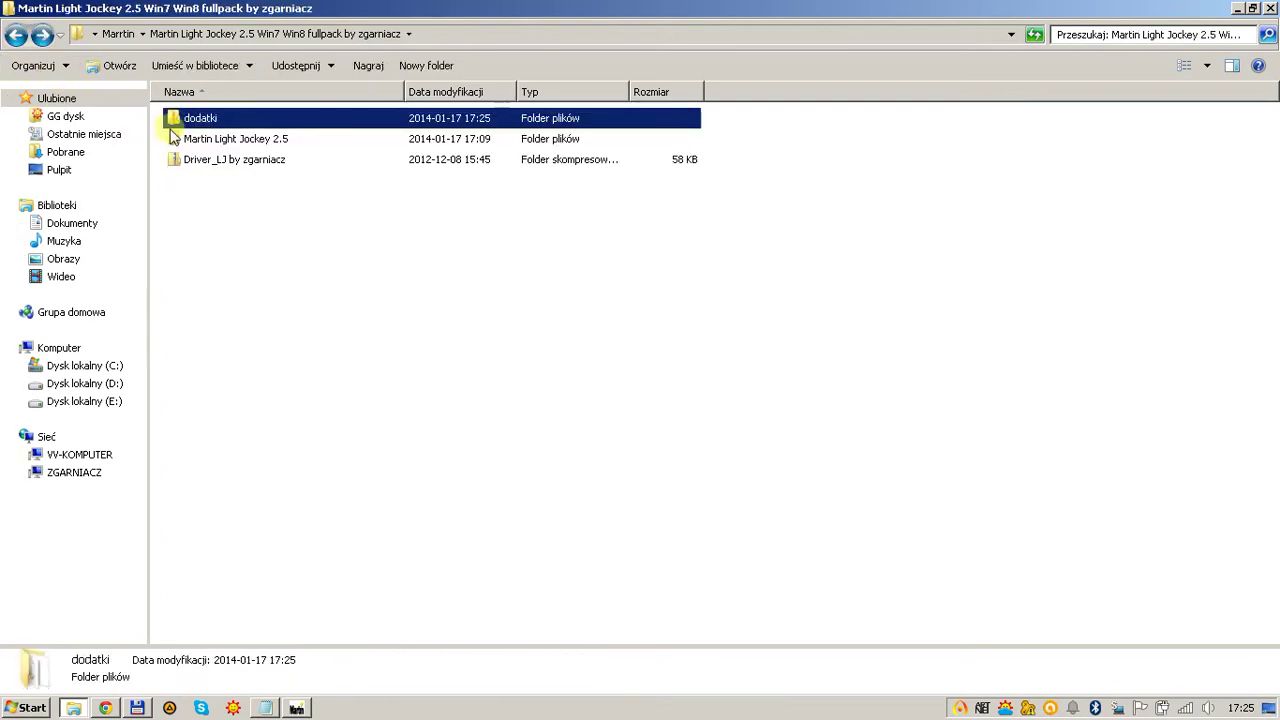
double_click(200, 138)
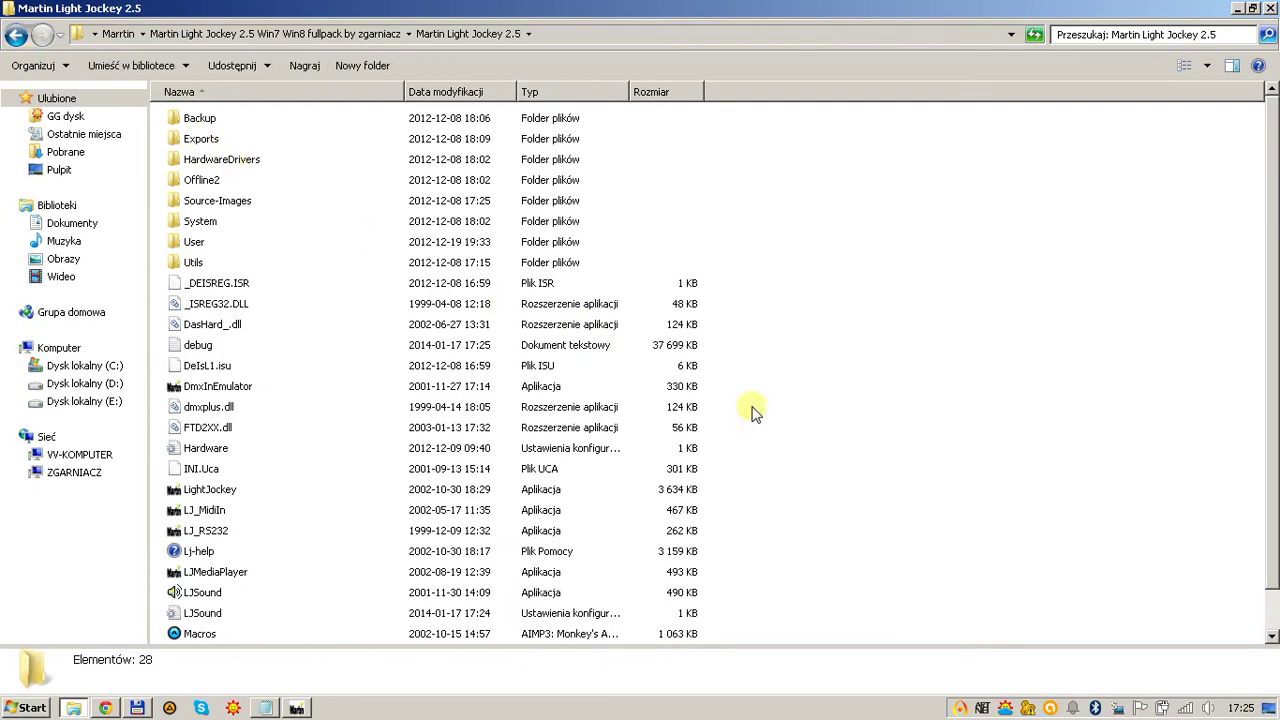
right_click(752, 410)
left_click(809, 552)
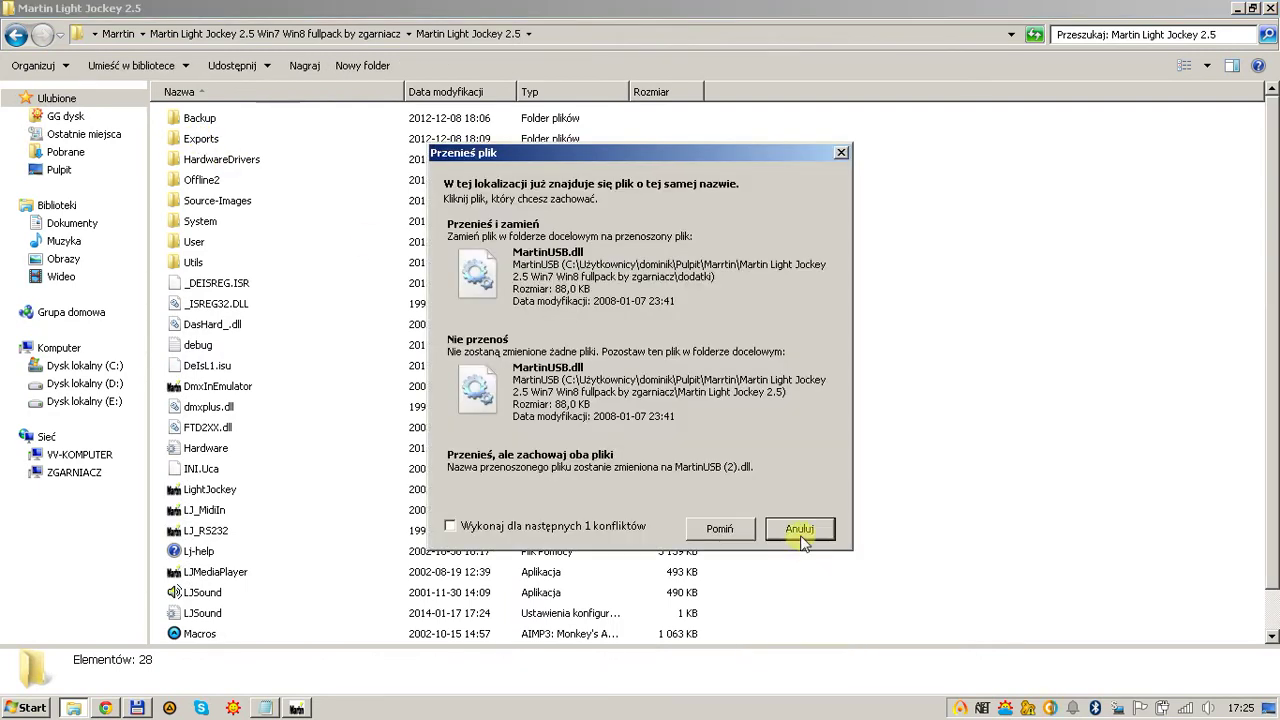
- Choose to replace both existing DLL files with the moved ones, continuing with administrator permission and retrying the move
left_click(560, 290)
left_click(560, 290)
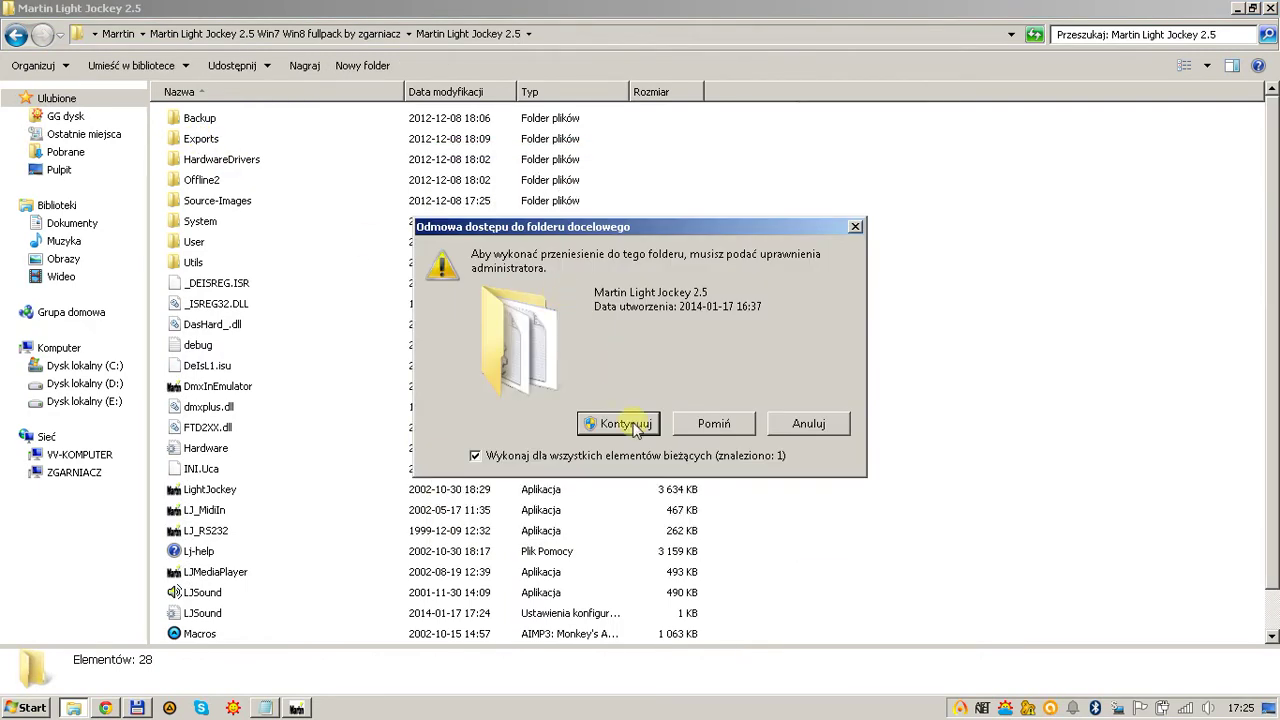
left_click(622, 424)
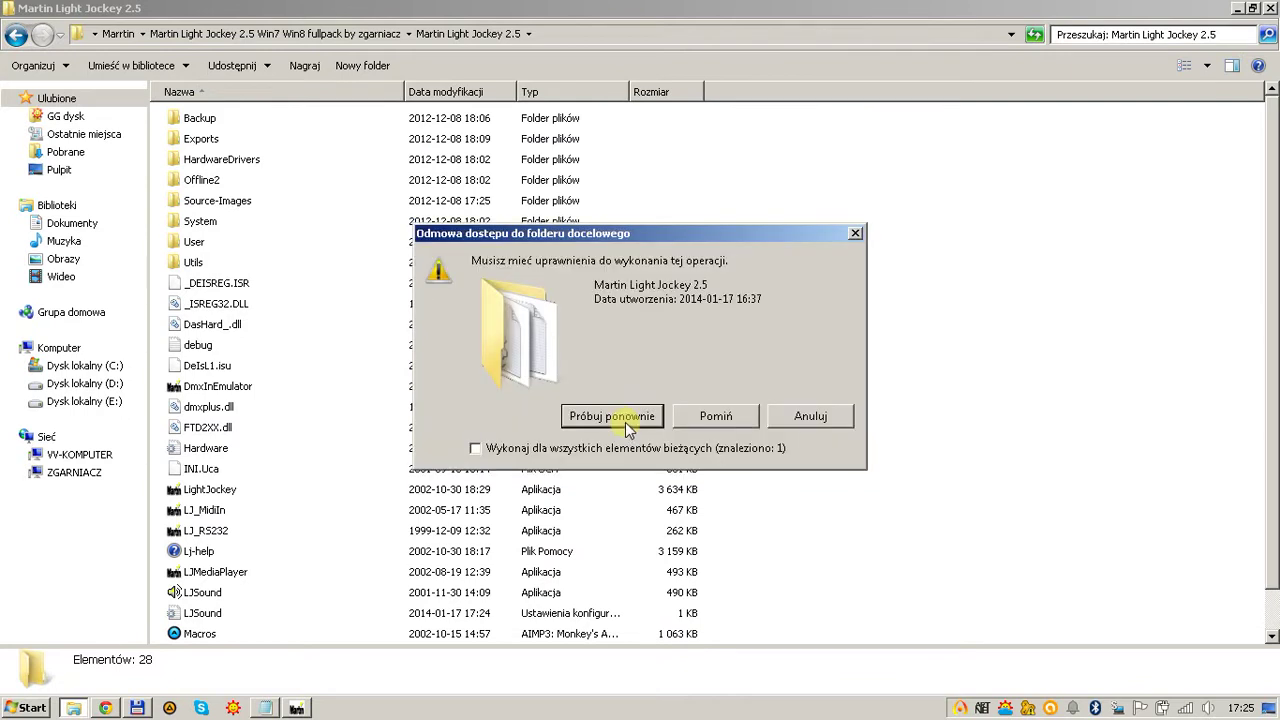
left_click(612, 416)
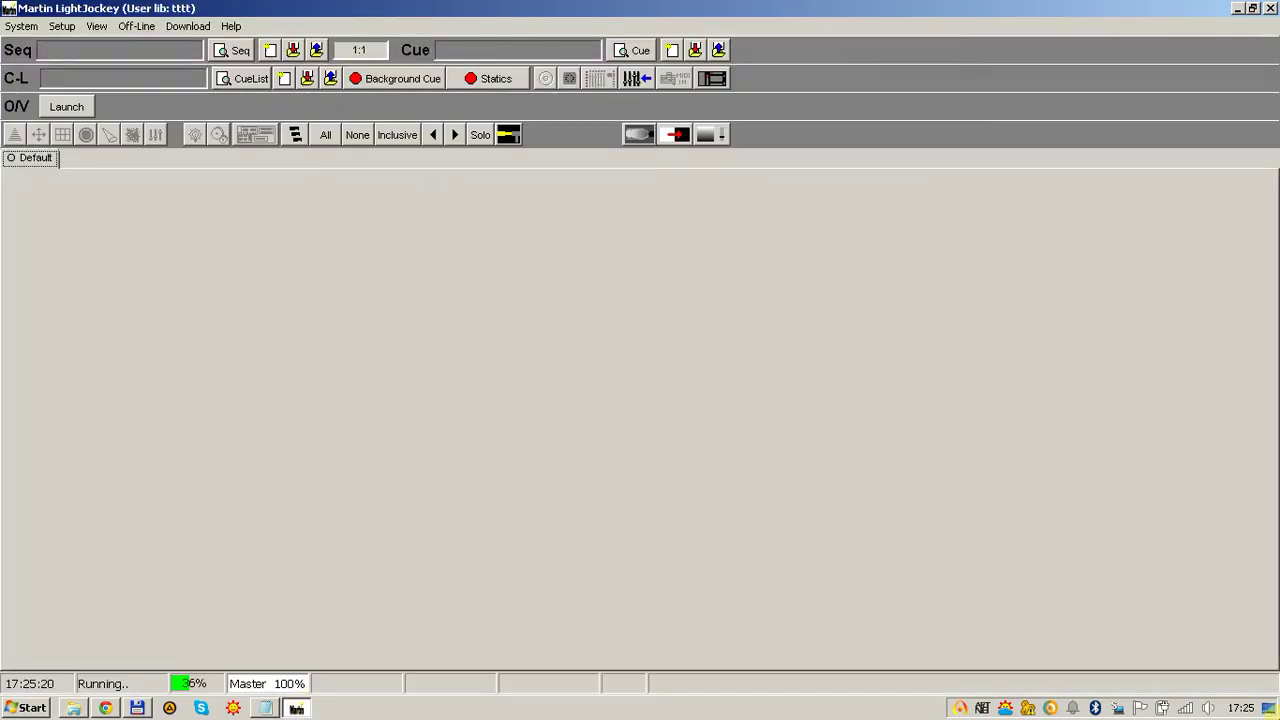
- Exit LightJockey, cancel the program compatibility assistant, and retry moving the DLL file
left_click(1270, 9)
left_click(605, 390)
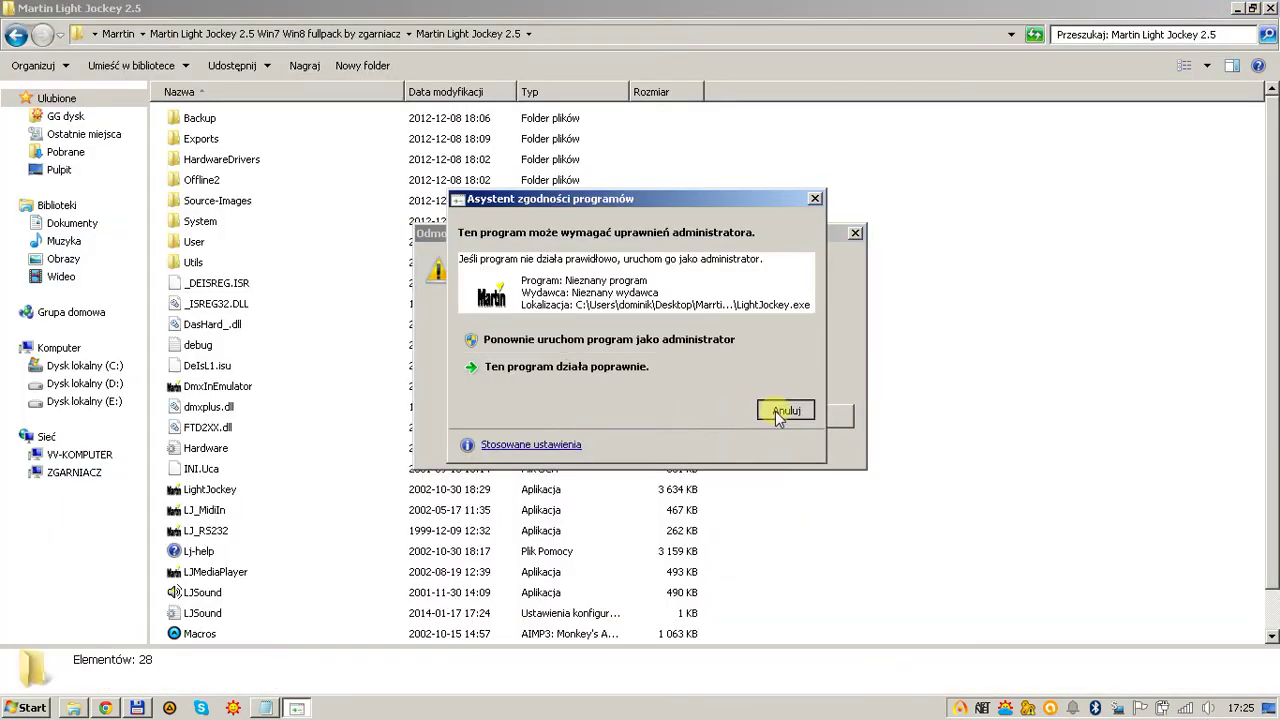
left_click(776, 413)
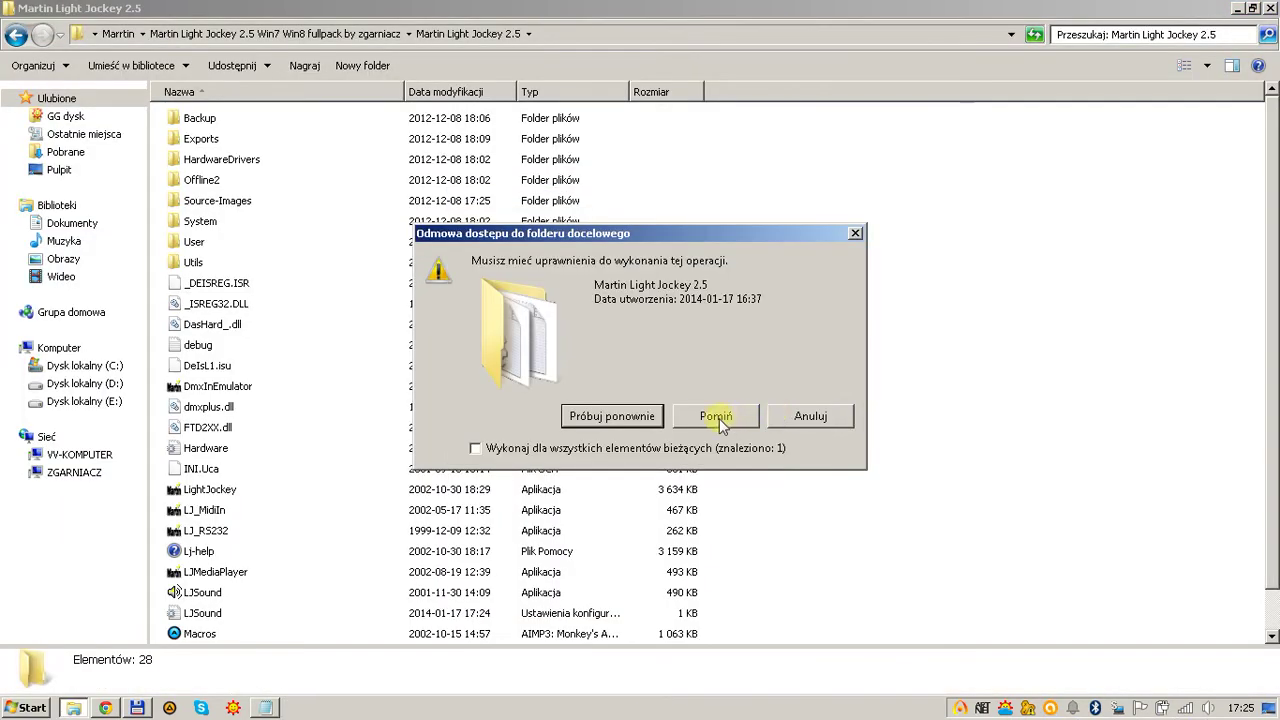
left_click(612, 416)
- Relaunch LightJockey from the Martin Light Jockey 2.5 folder, and view and close its About window
left_click(248, 492)
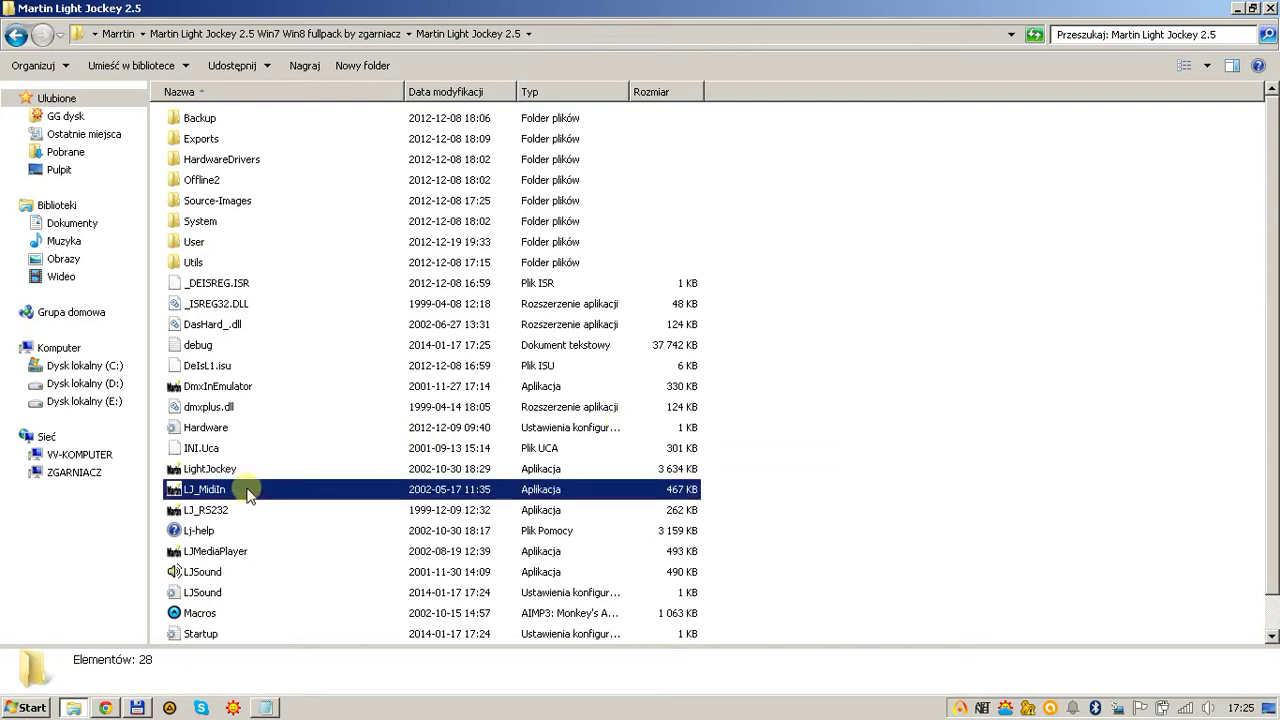
double_click(240, 469)
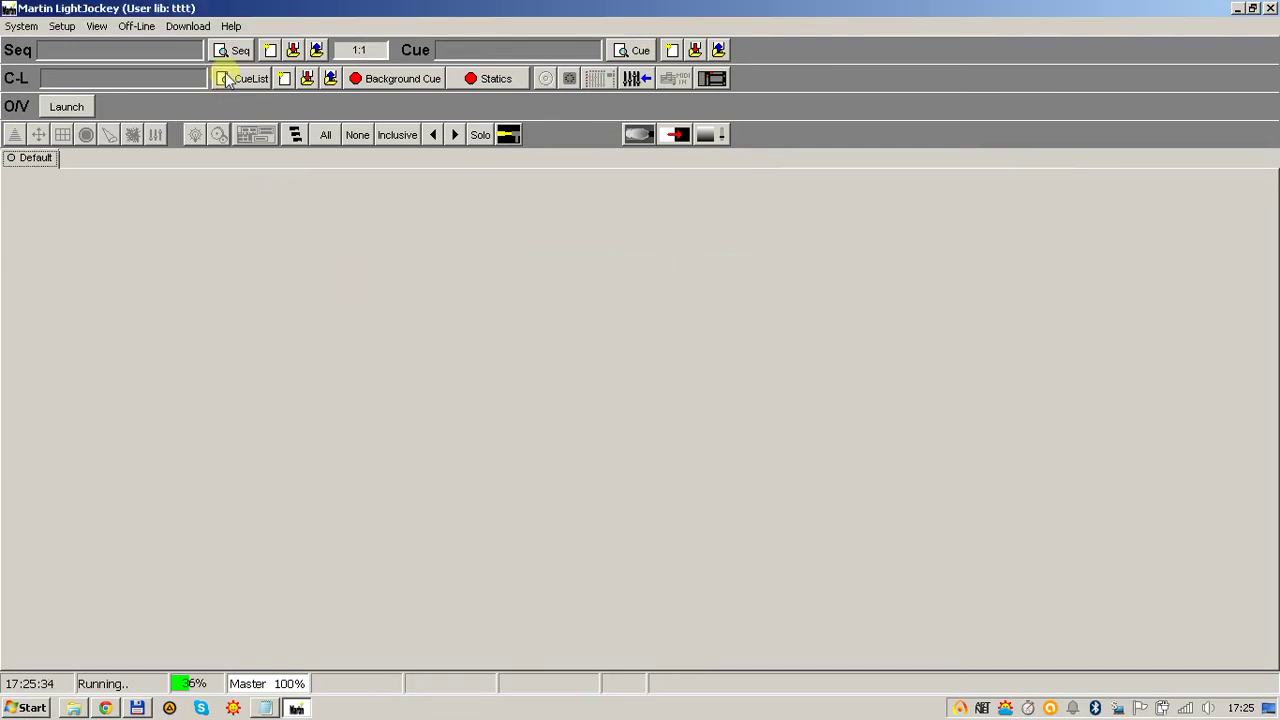
left_click(231, 26)
left_click(246, 43)
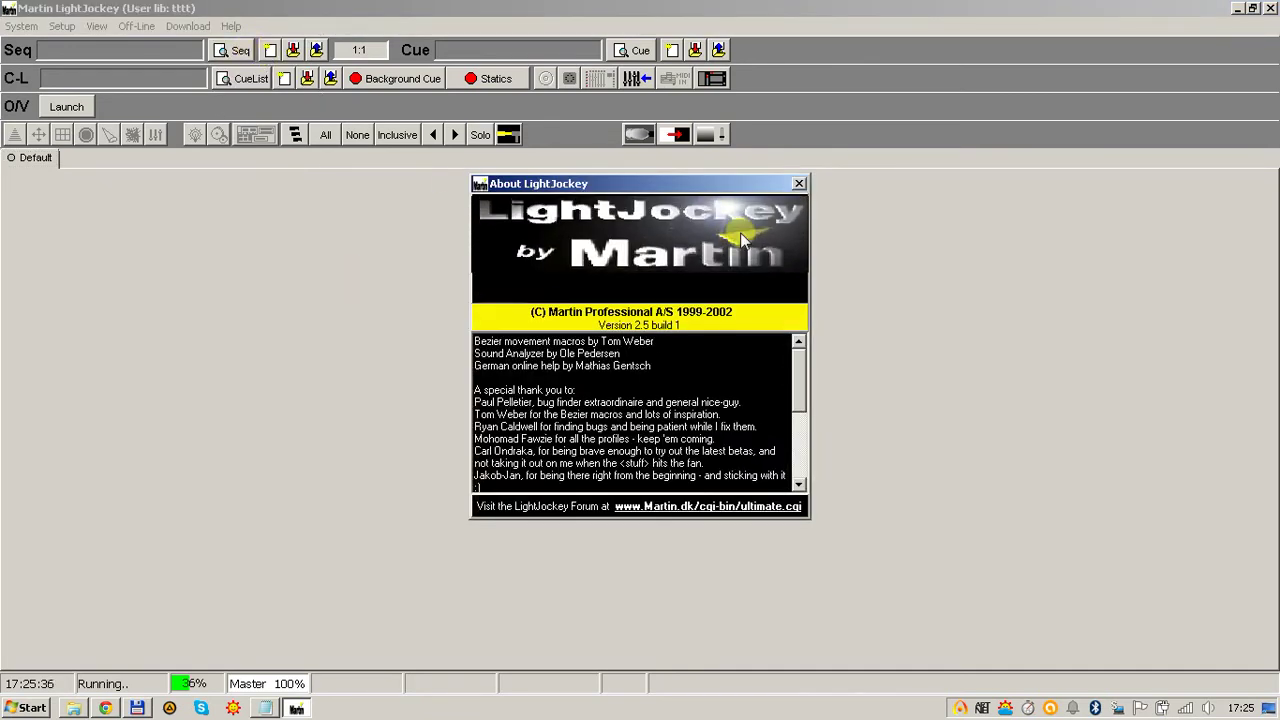
left_click(799, 183)
- Open LightJockey's Hardware Setup and review the RS232 direct access, MIDI and DMX hardware settings, including the listed USB/DMX interfaces
left_click(61, 26)
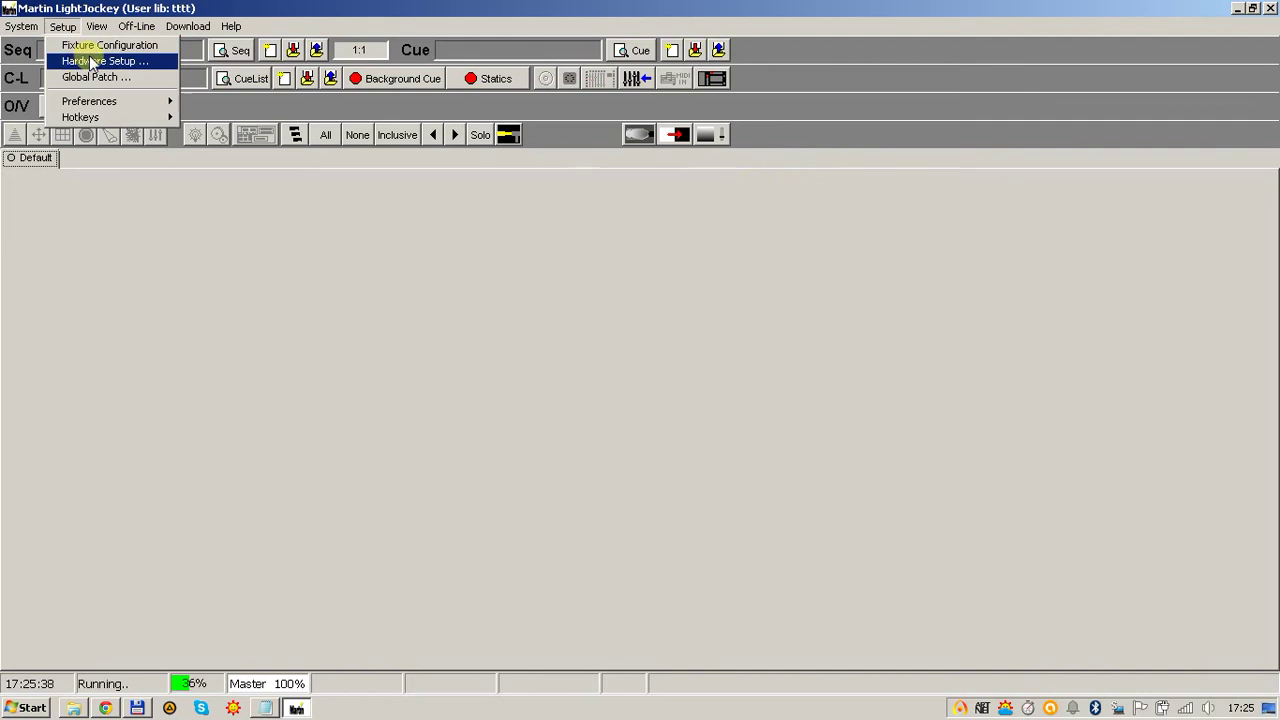
left_click(92, 61)
left_click(603, 243)
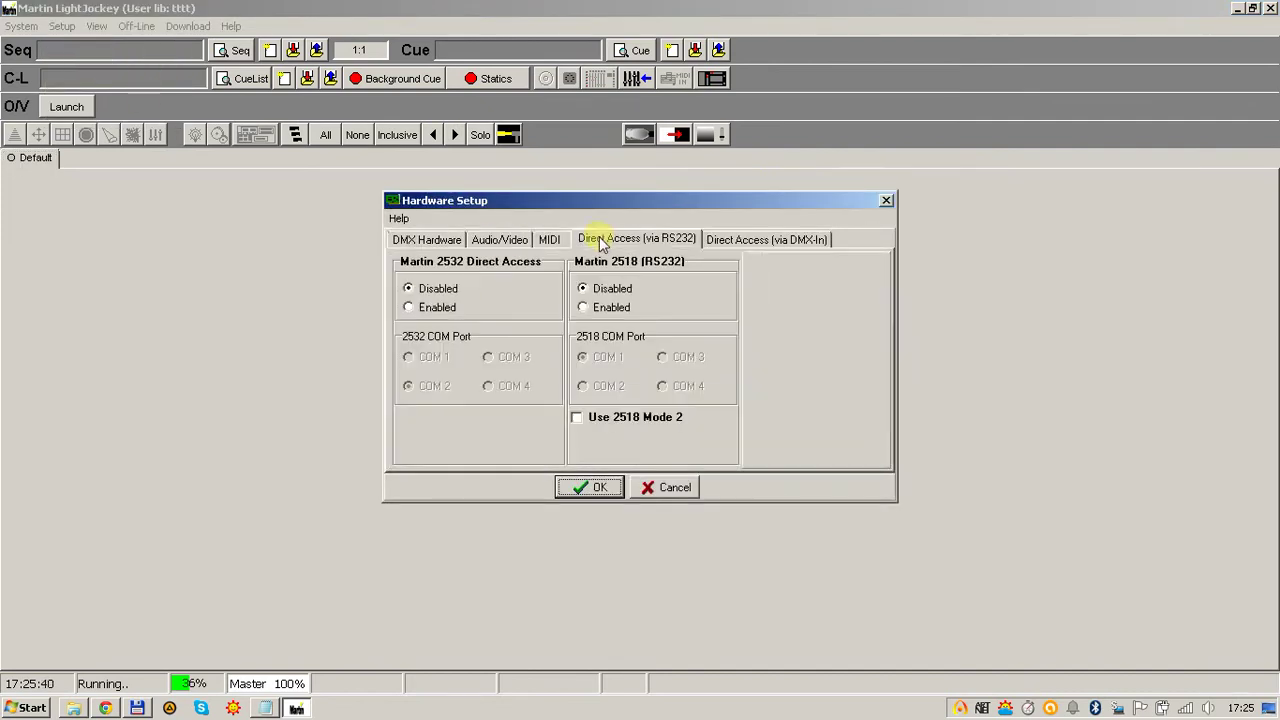
left_click(543, 239)
left_click(440, 239)
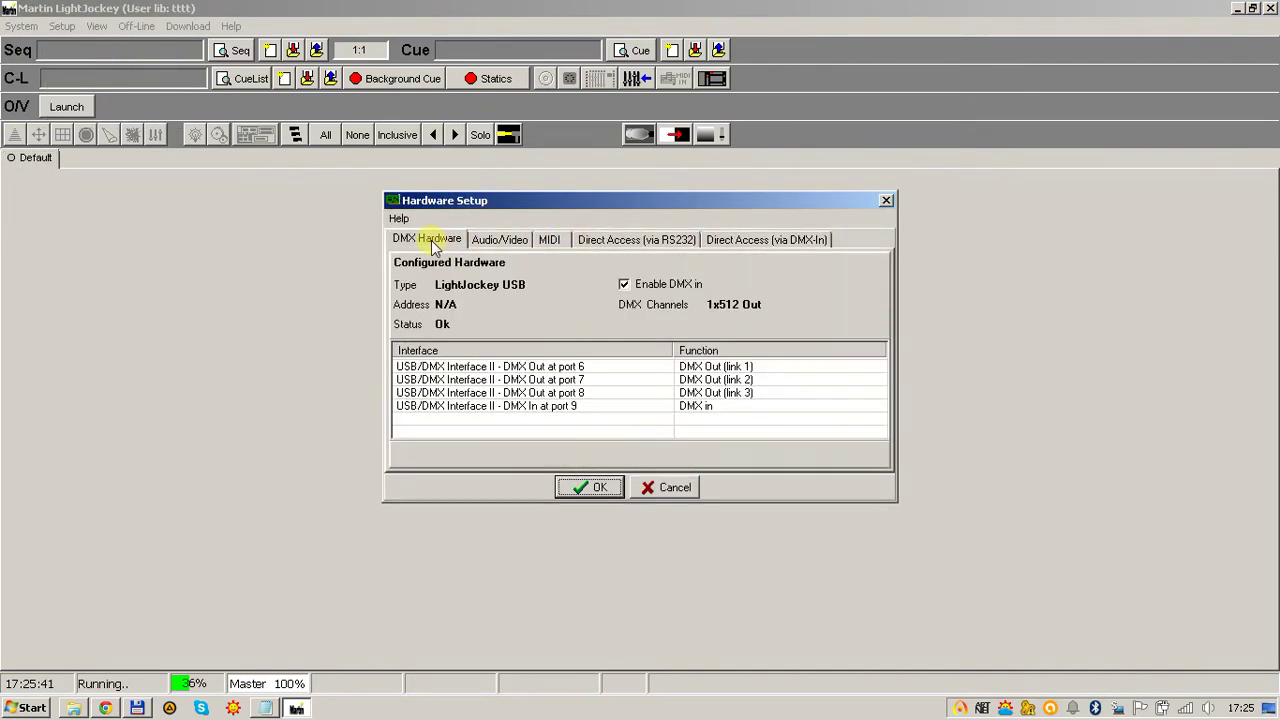
left_click(455, 369)
mouse_move(455, 372)
left_mouse_down()
mouse_move(457, 410)
mouse_move(455, 368)
left_mouse_up()
- Add "juz podmienione teraz nasz konwerter zostanie wykryty przez program." to the Notepad note, and clear the whole note
left_click(268, 705)
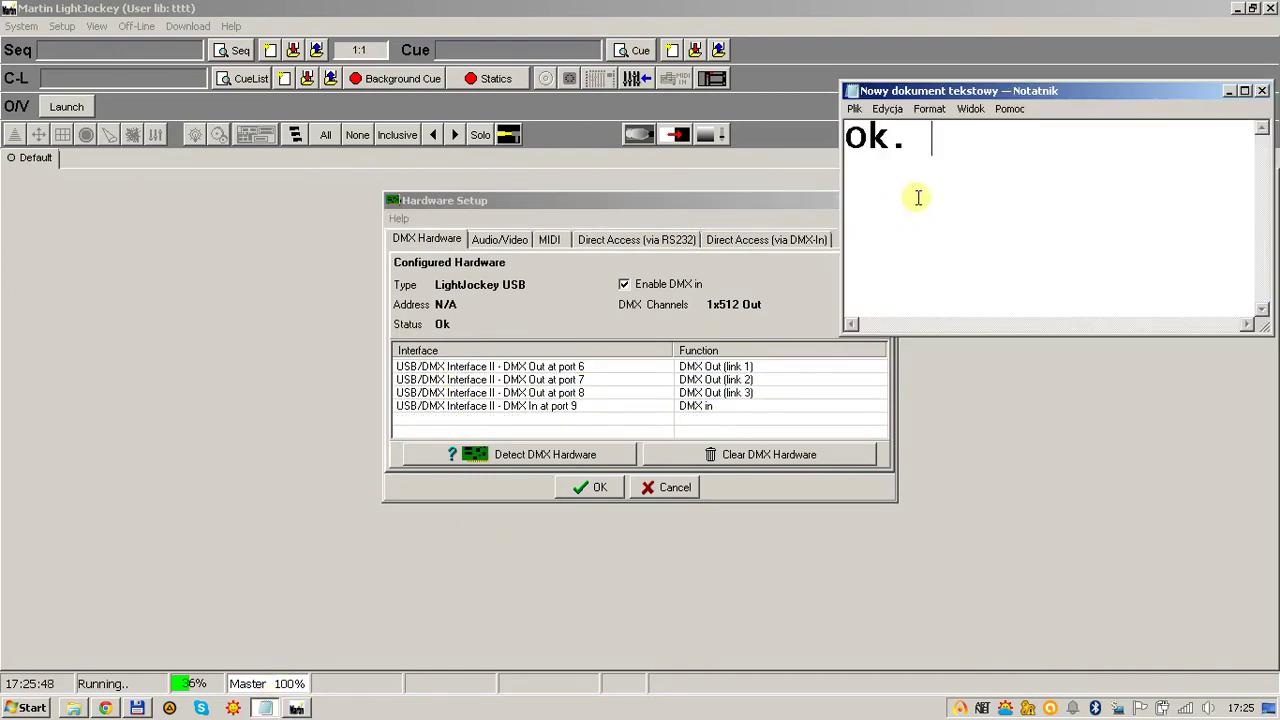
type("podmienione ")
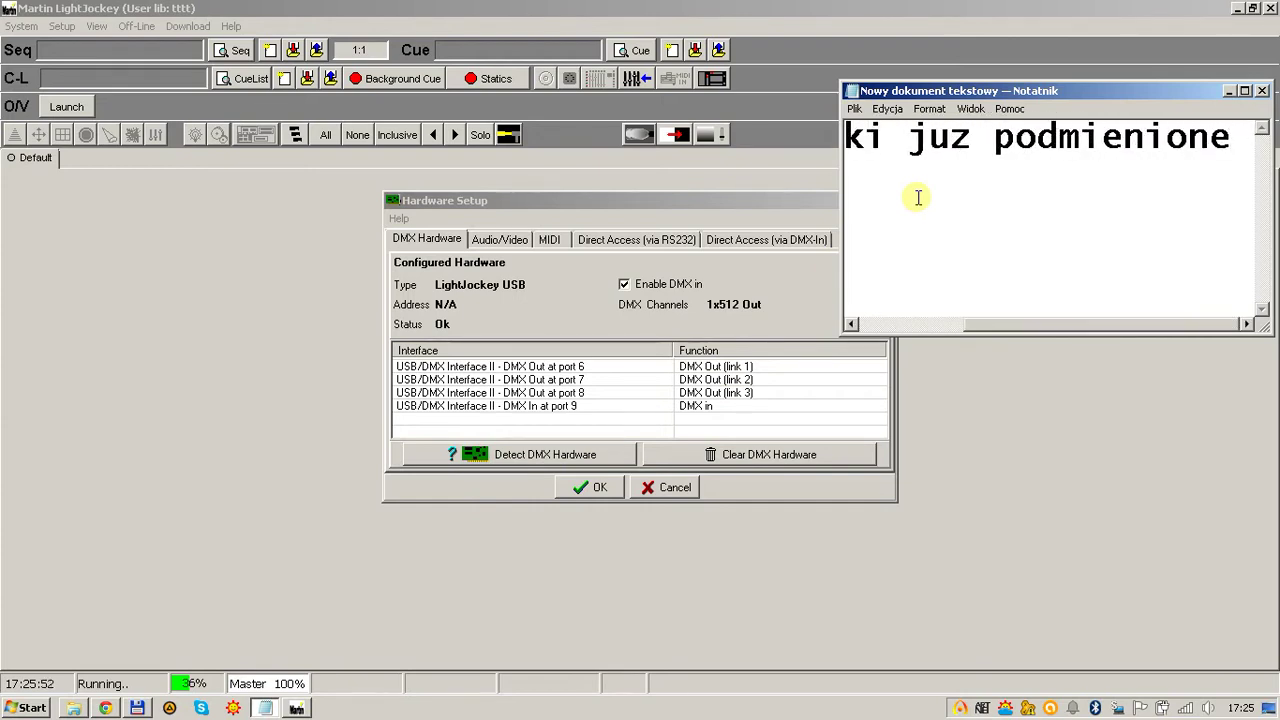
type("te")
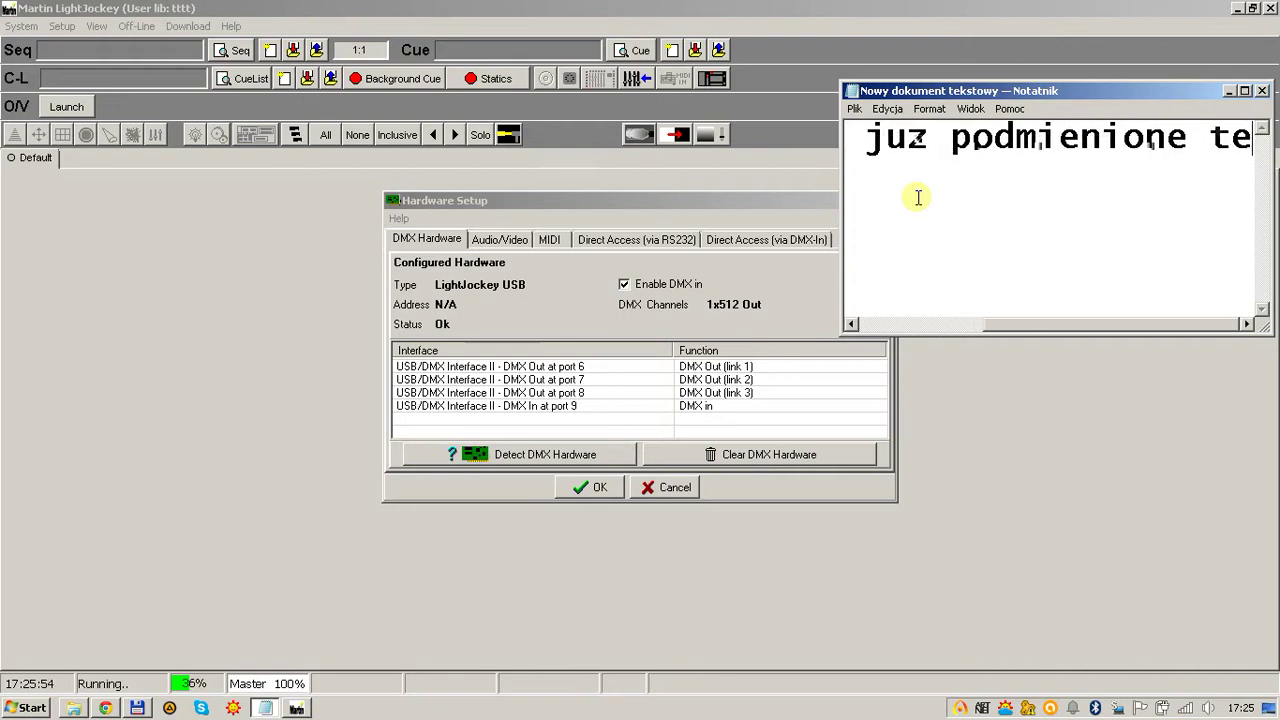
type("raz nas")
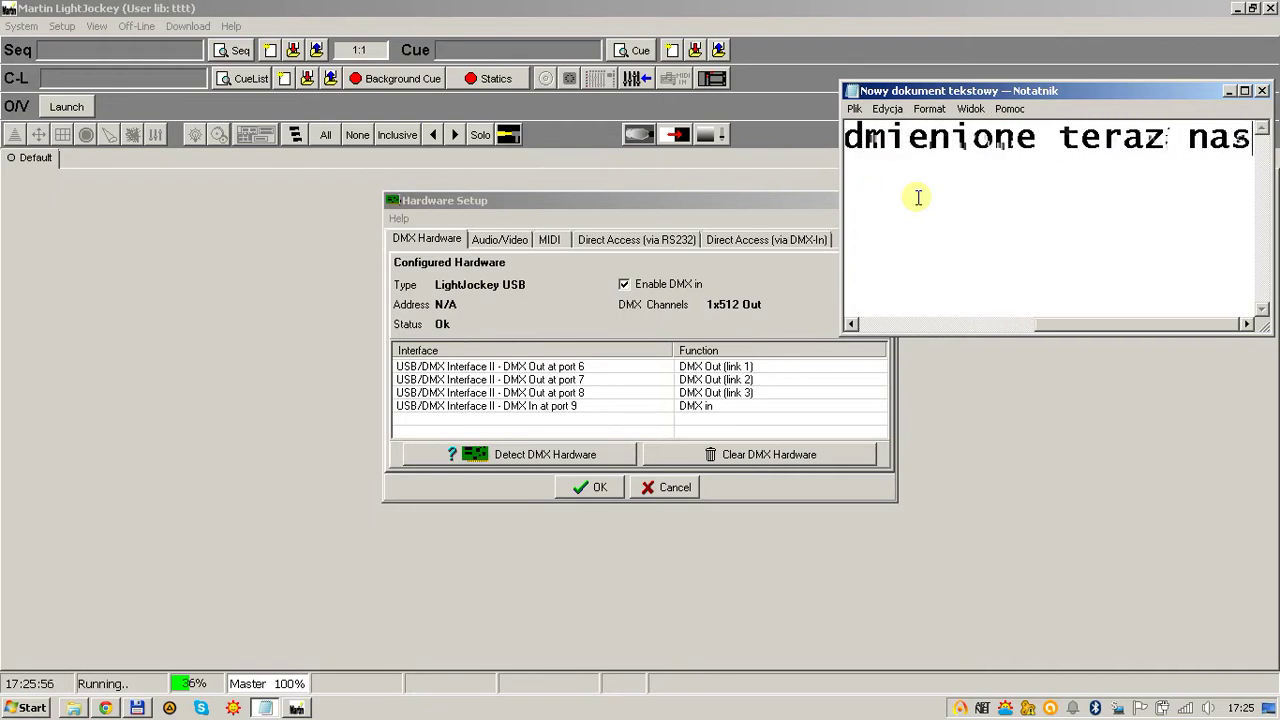
type("z konwer")
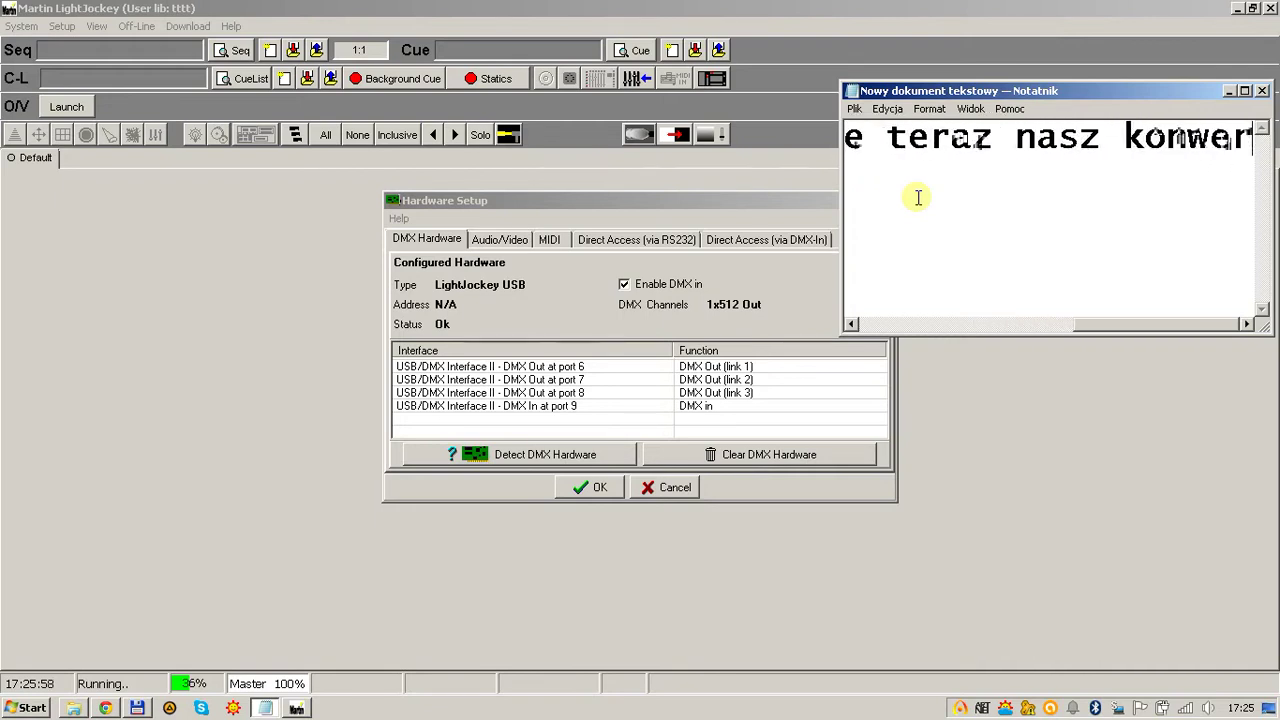
type("ter zostan")
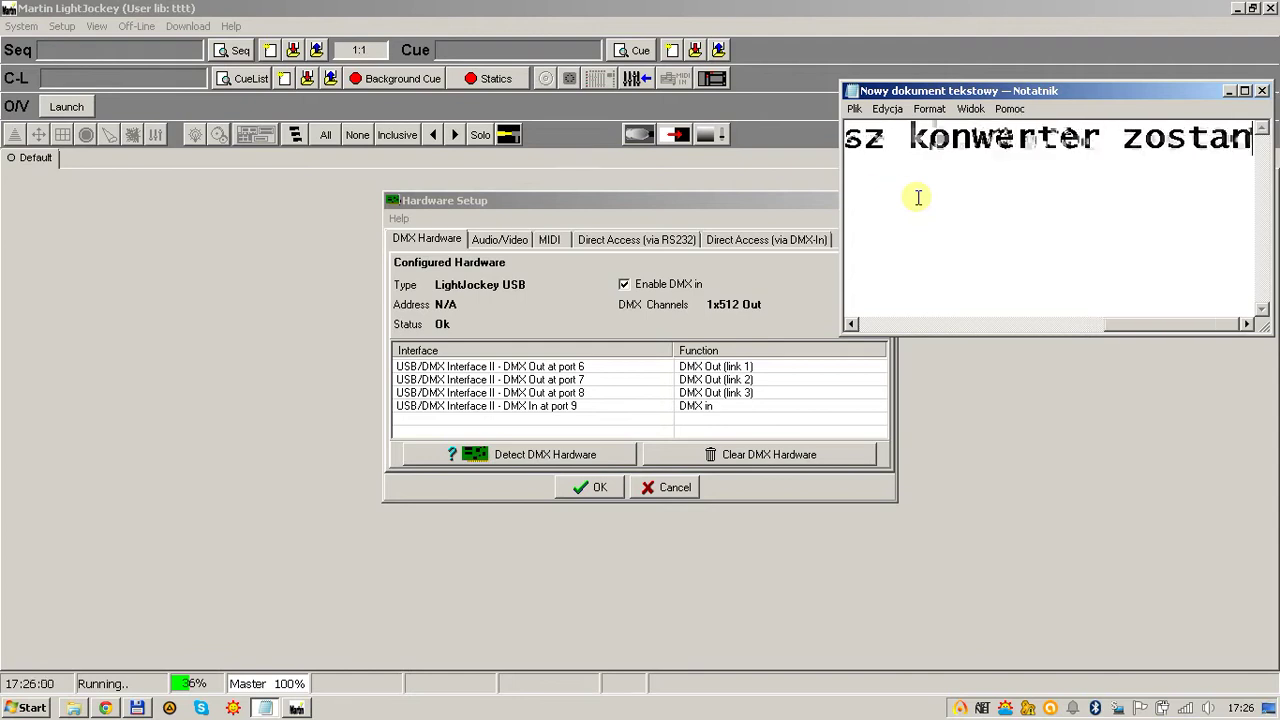
type("ie wykryty")
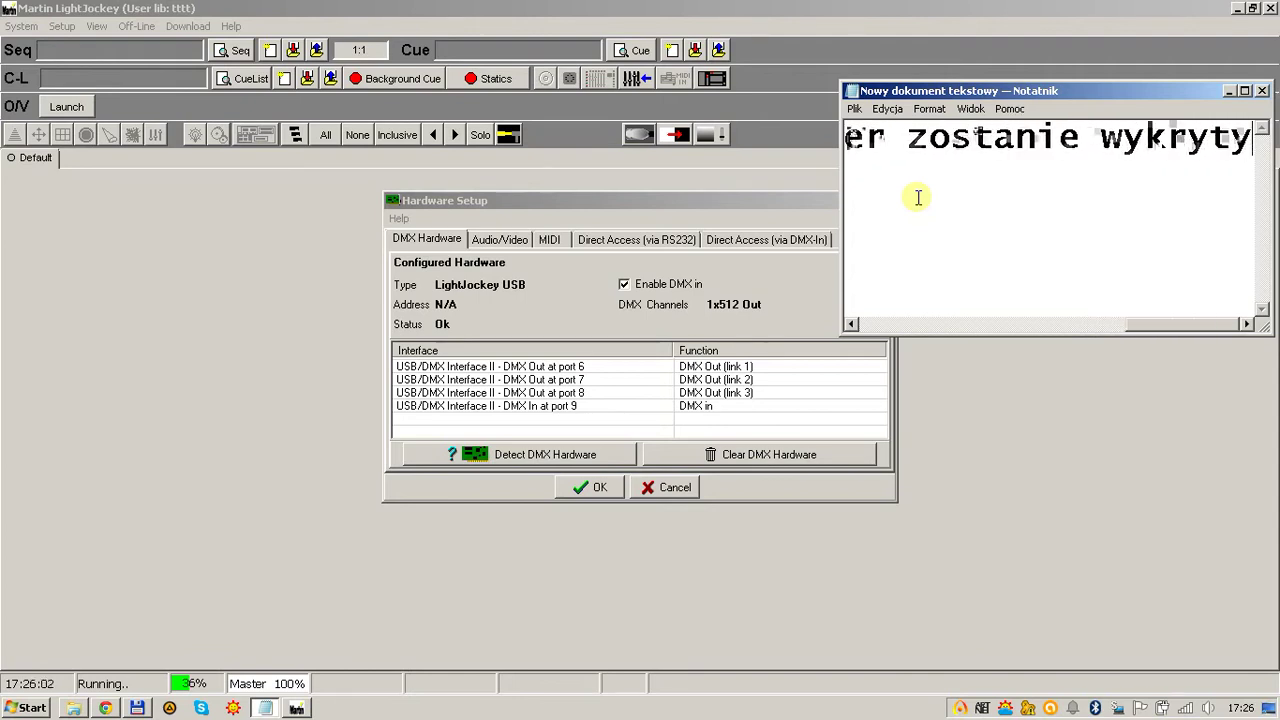
type(" przez pr")
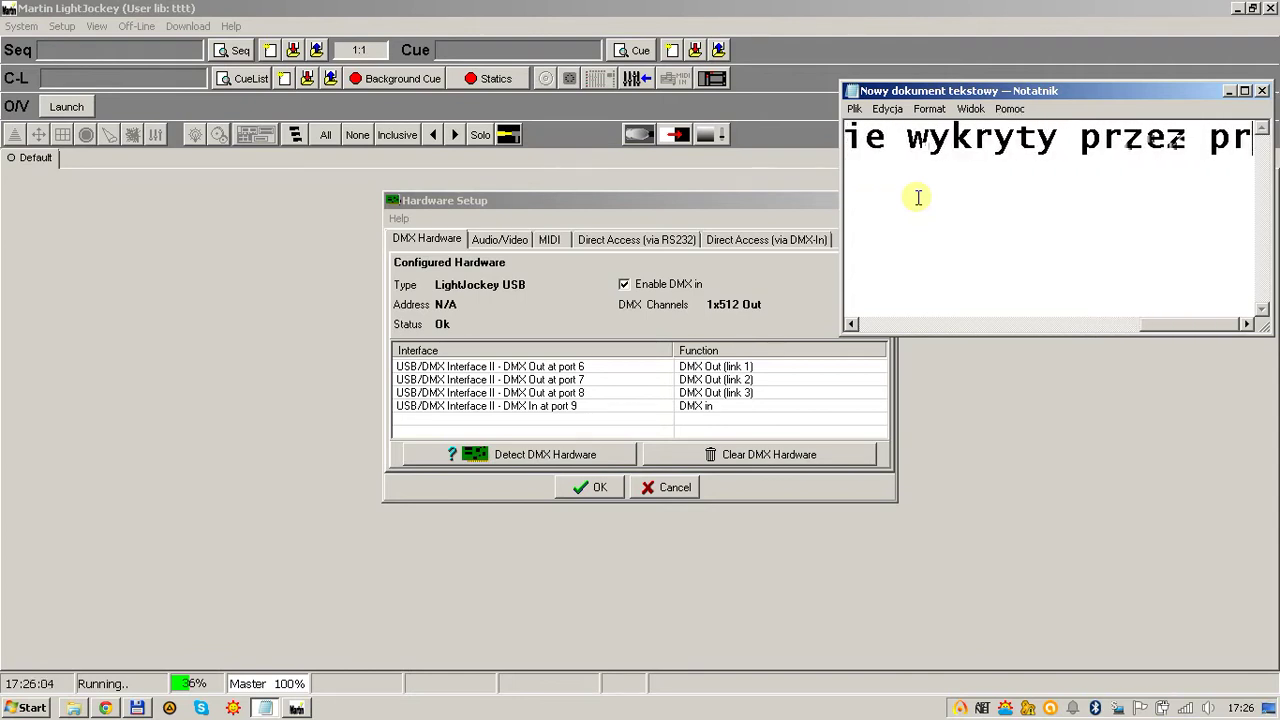
type("ogram.")
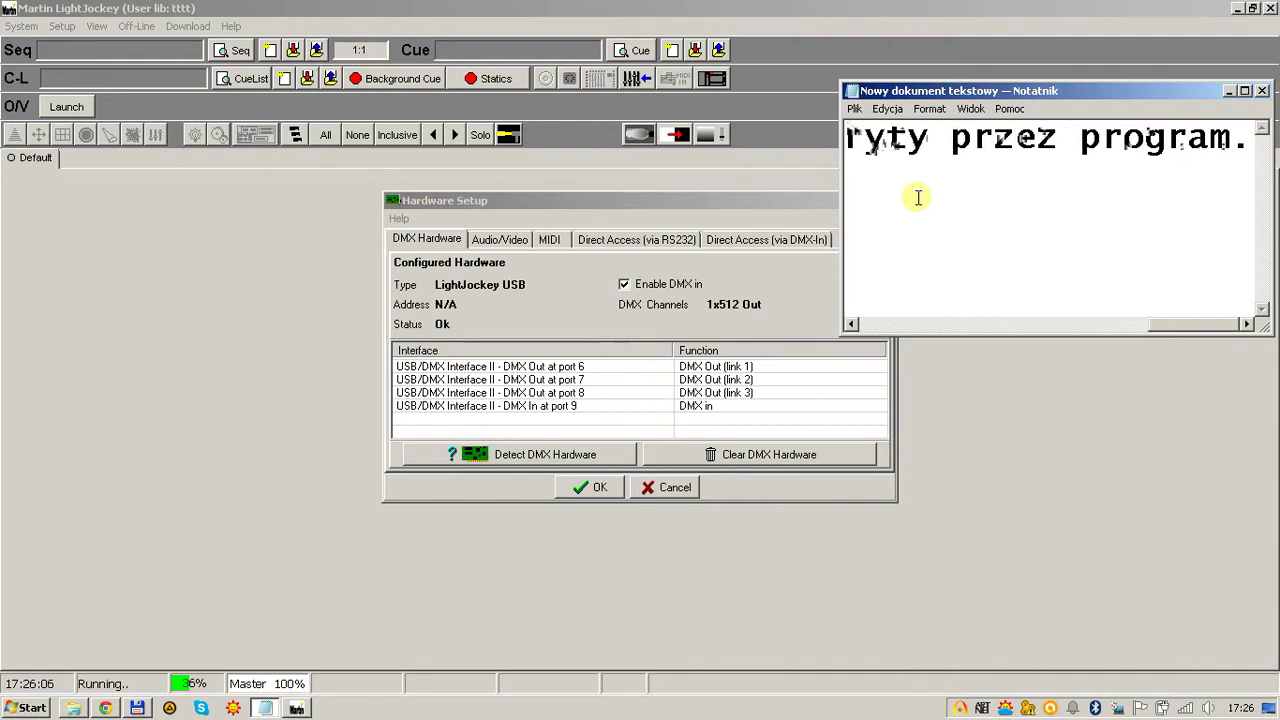
key("ctrl+a")
key("BackSpace")
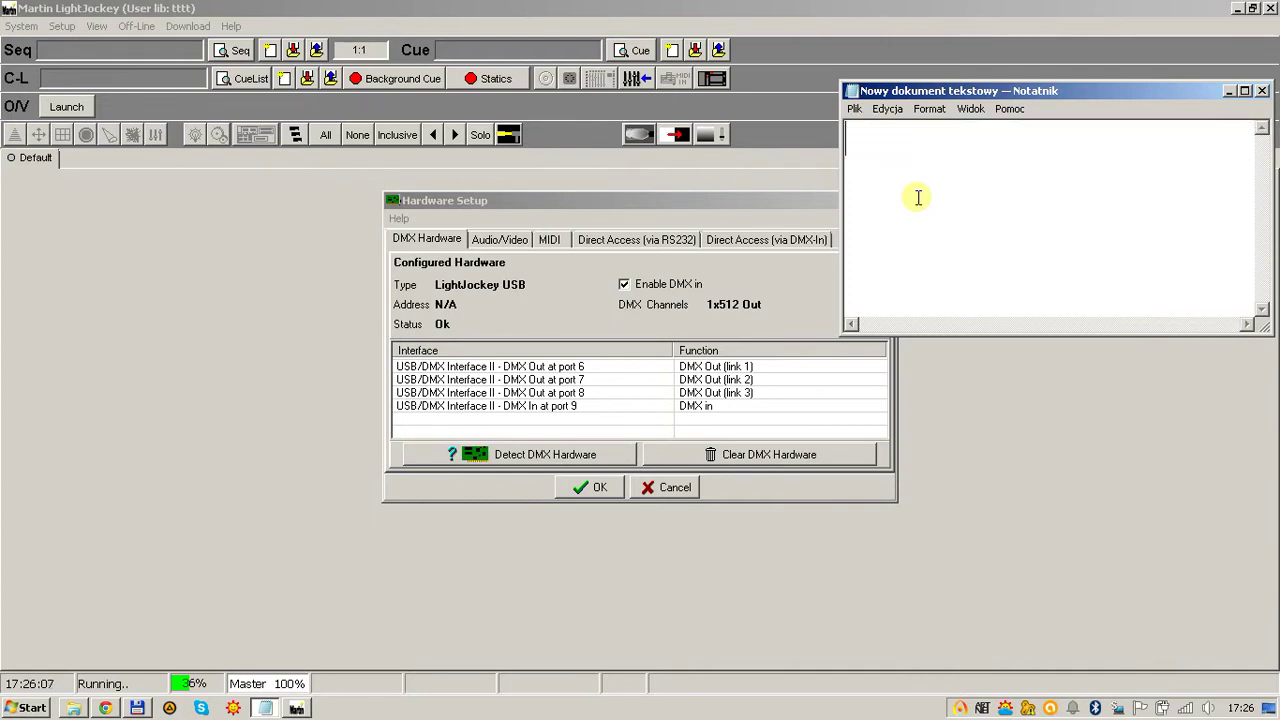
- Try to detect the DMX hardware from LightJockey's Hardware Setup, and cancel the detection
left_click(560, 340)
left_click(517, 455)
left_click(604, 390)
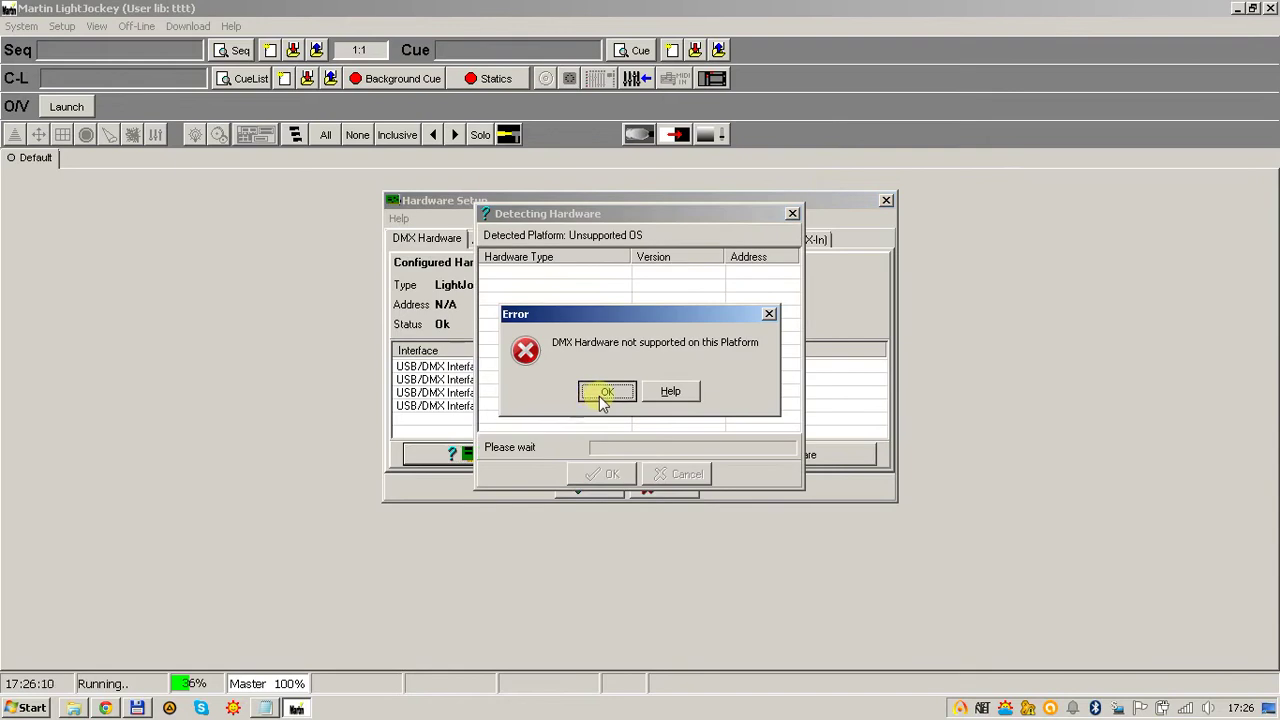
left_click(604, 392)
left_click(670, 475)
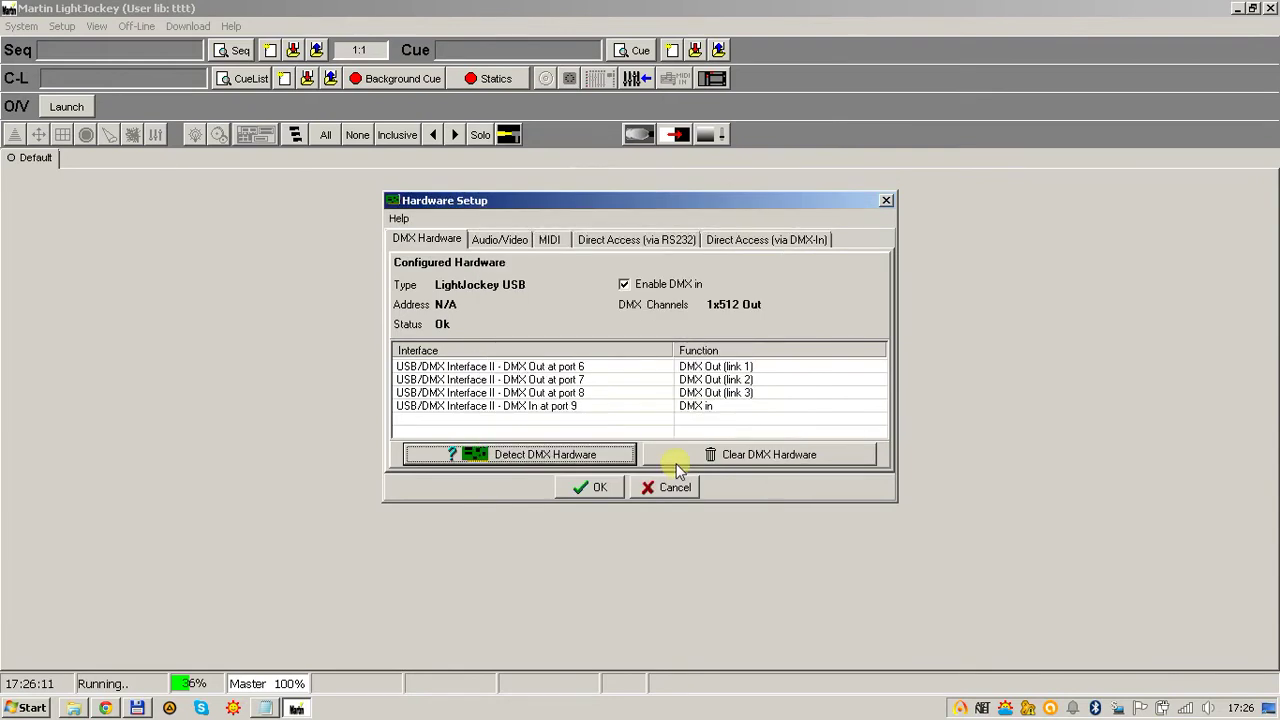
- Write "moj nie bedzie poniewaz nie mam go podlaczonego!" in the Notepad note, and erase it
left_click(264, 707)
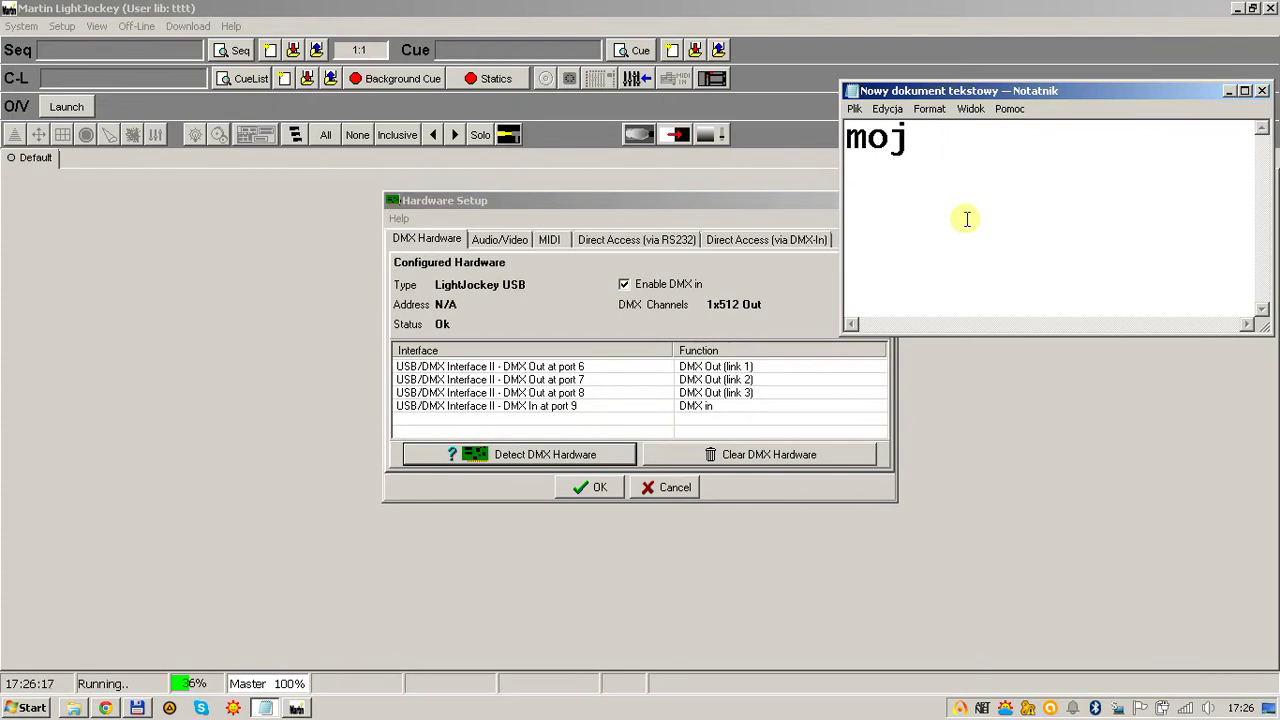
type("nie bedzie")
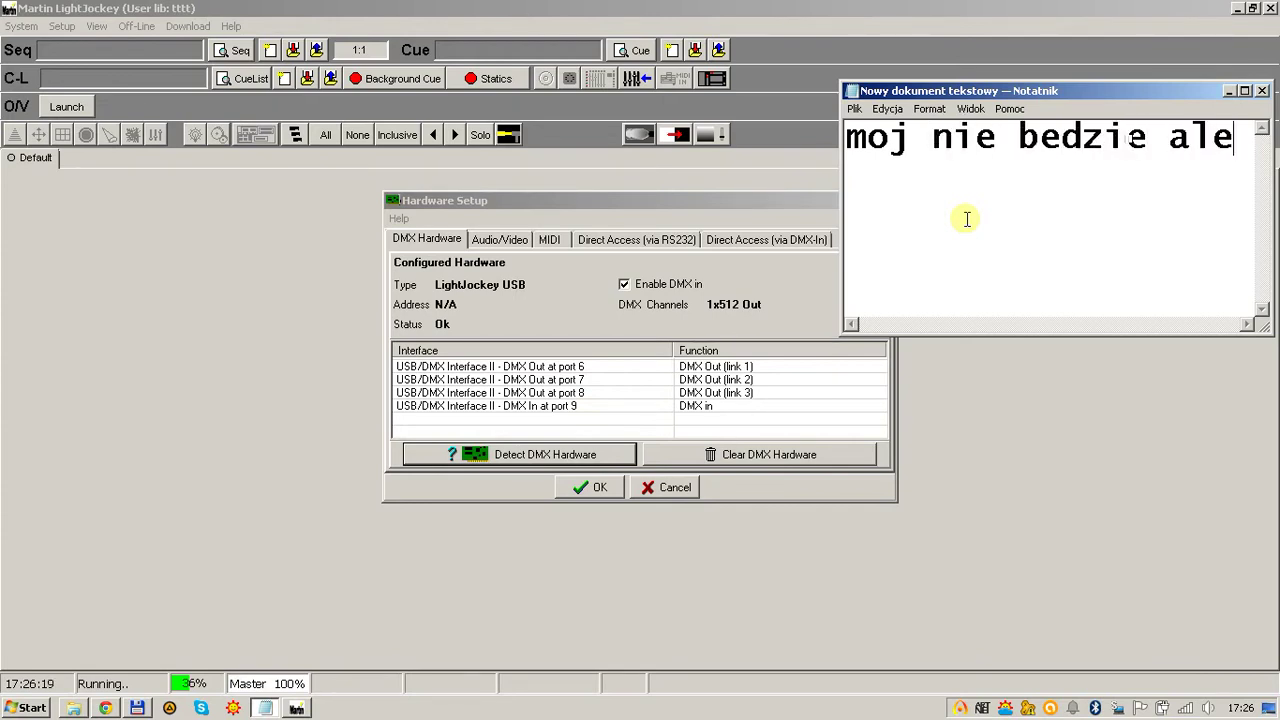
type(" a")
key("BackSpace")
type("poniewa")
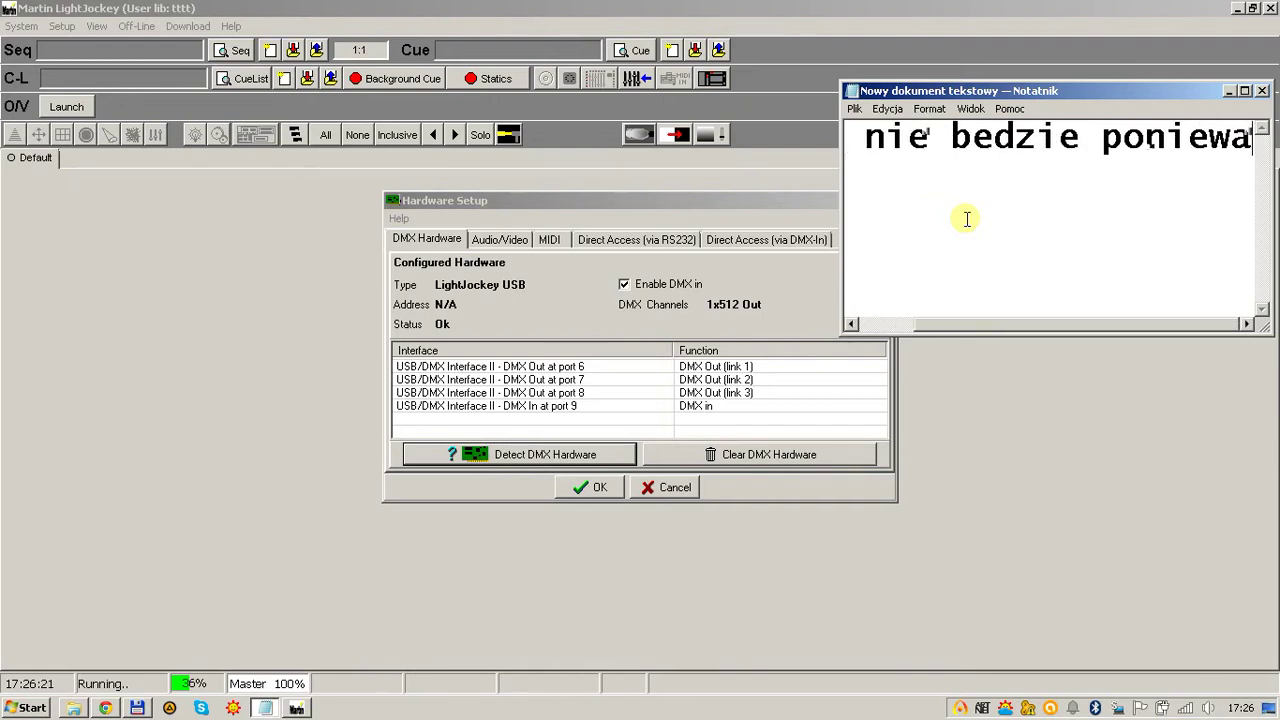
type("z nie mam go pod")
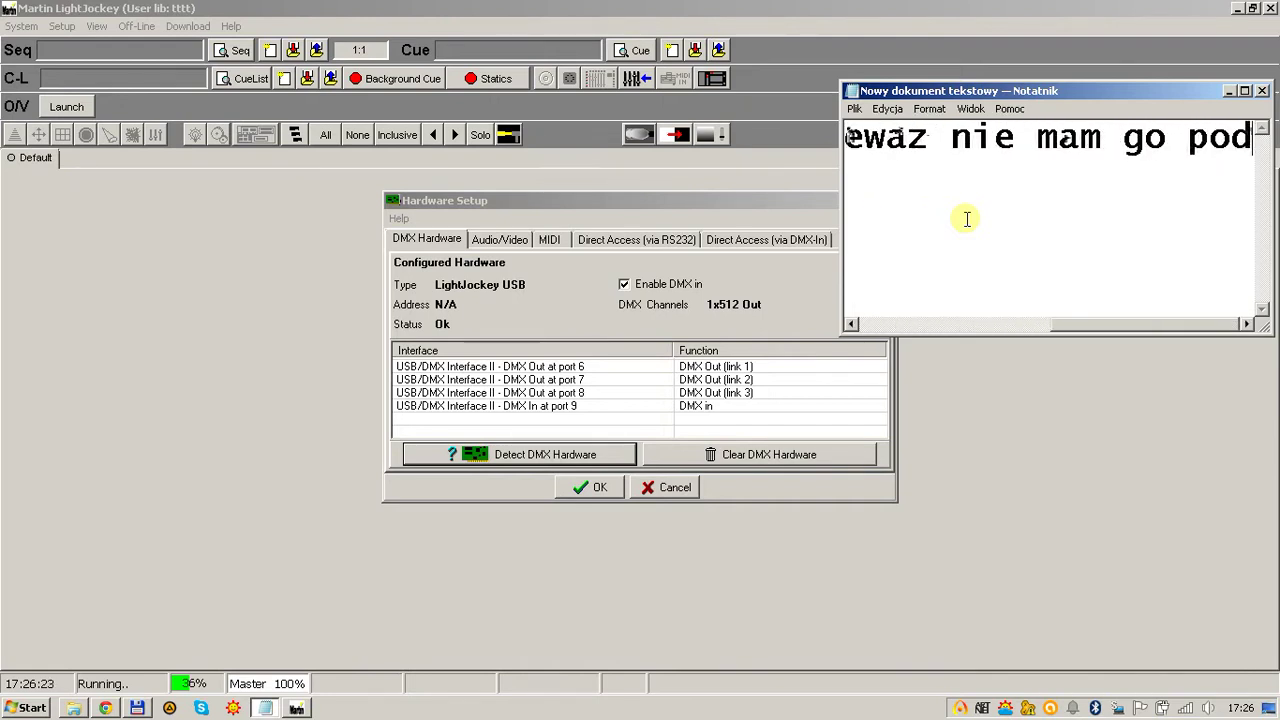
type("laczonego!")
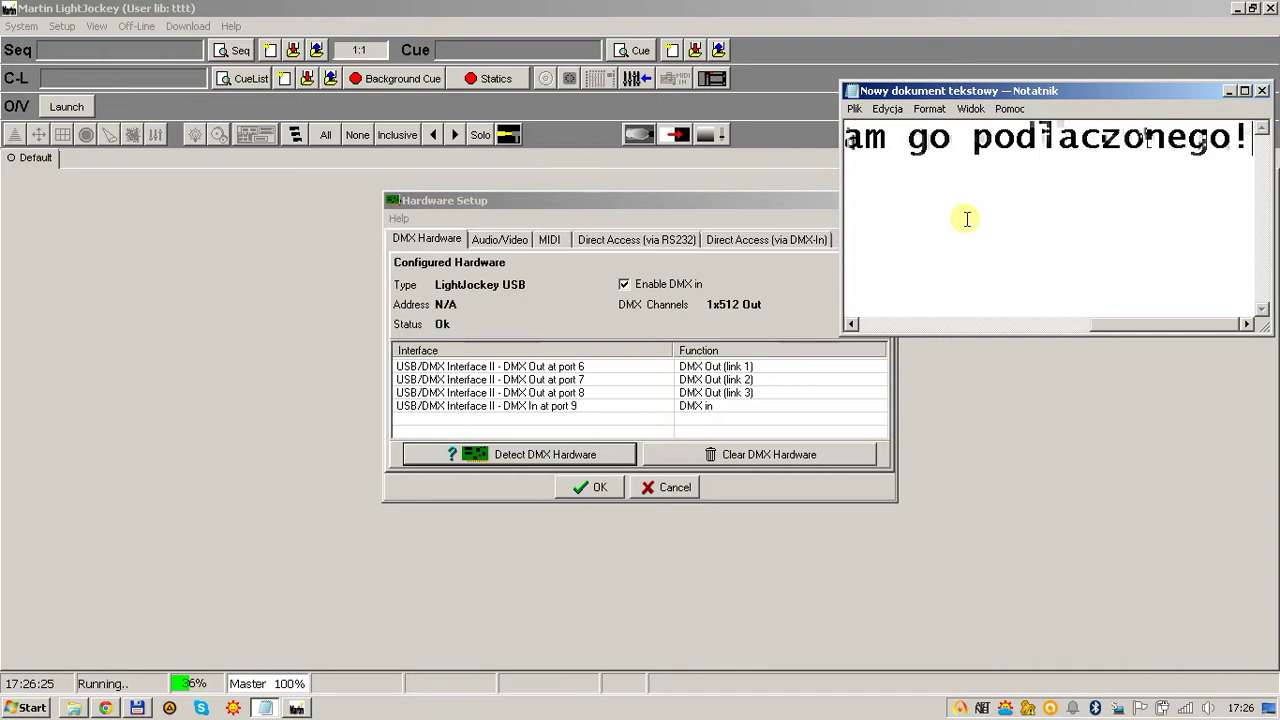
key("ctrl+a")
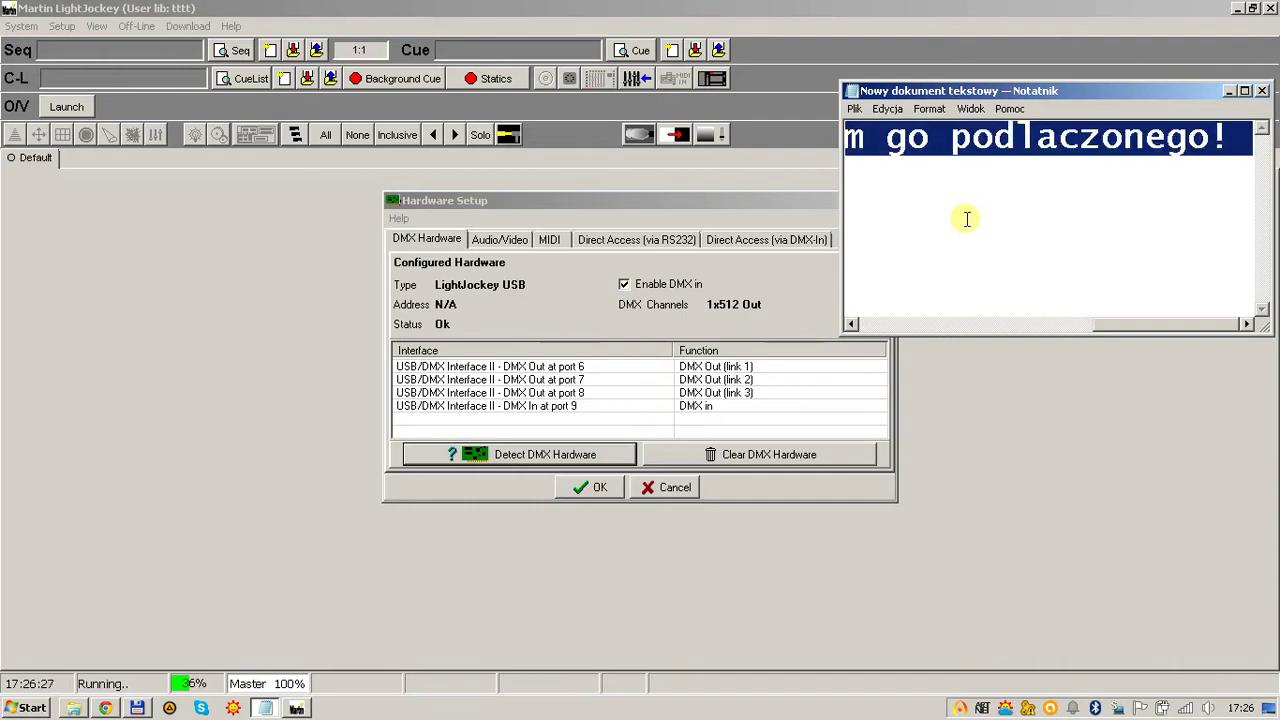
key("BackSpace")
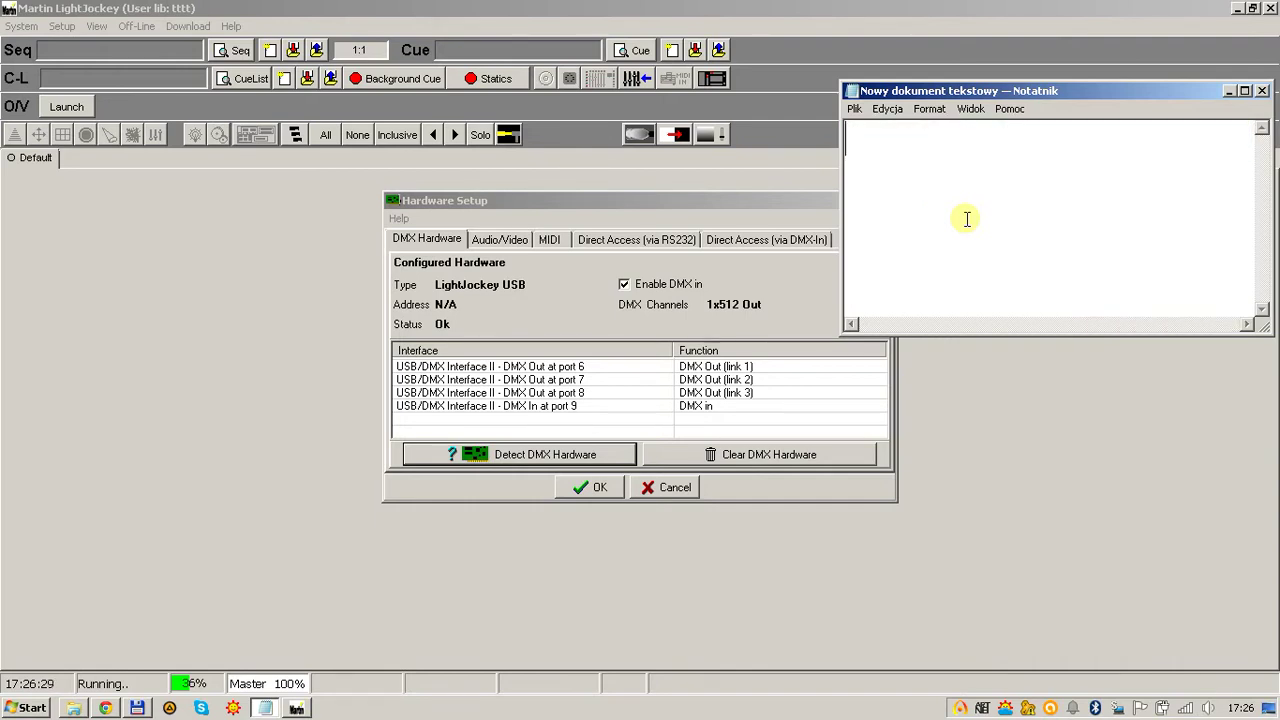
- Write "ale juz wszystko ma dzialac" in the Notepad note, and erase it
type("ale juz")
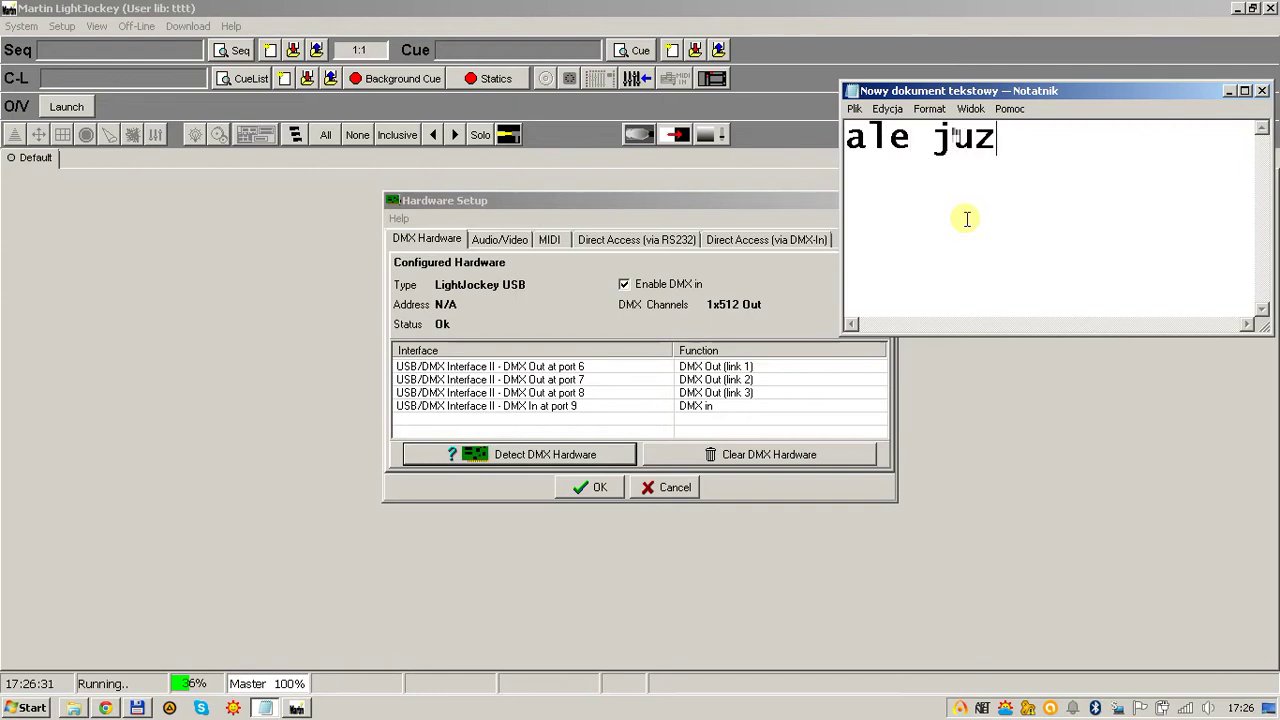
type(" wszystko ma dzialac")
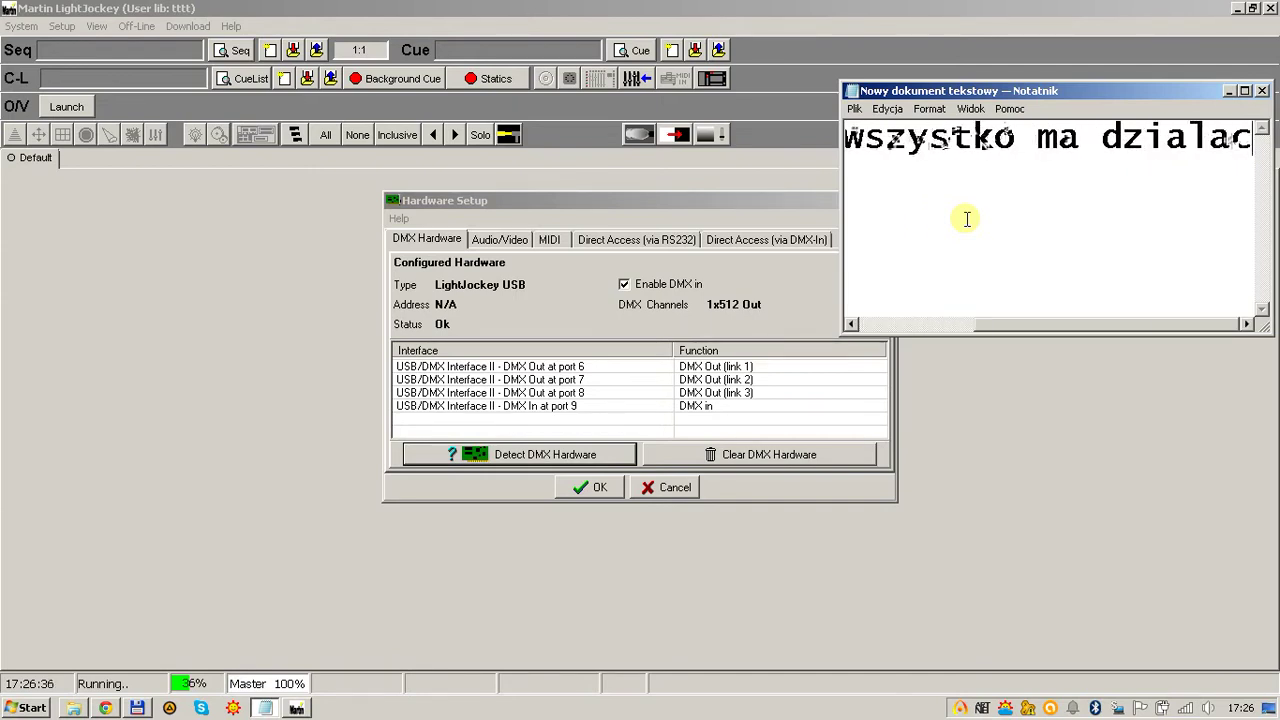
key("ctrl+a")
key("BackSpace")
- Return to LightJockey, accept the hardware settings and close Hardware Setup
left_click(764, 417)
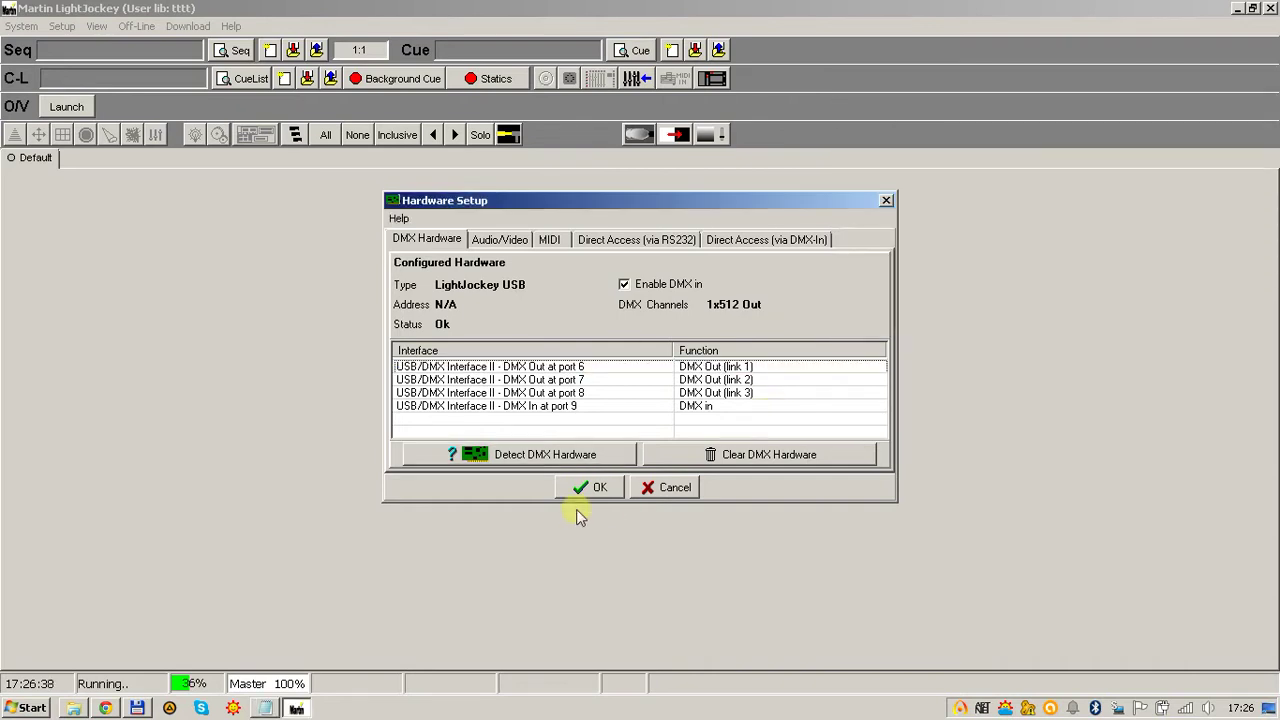
left_click(580, 489)
left_click(666, 398)
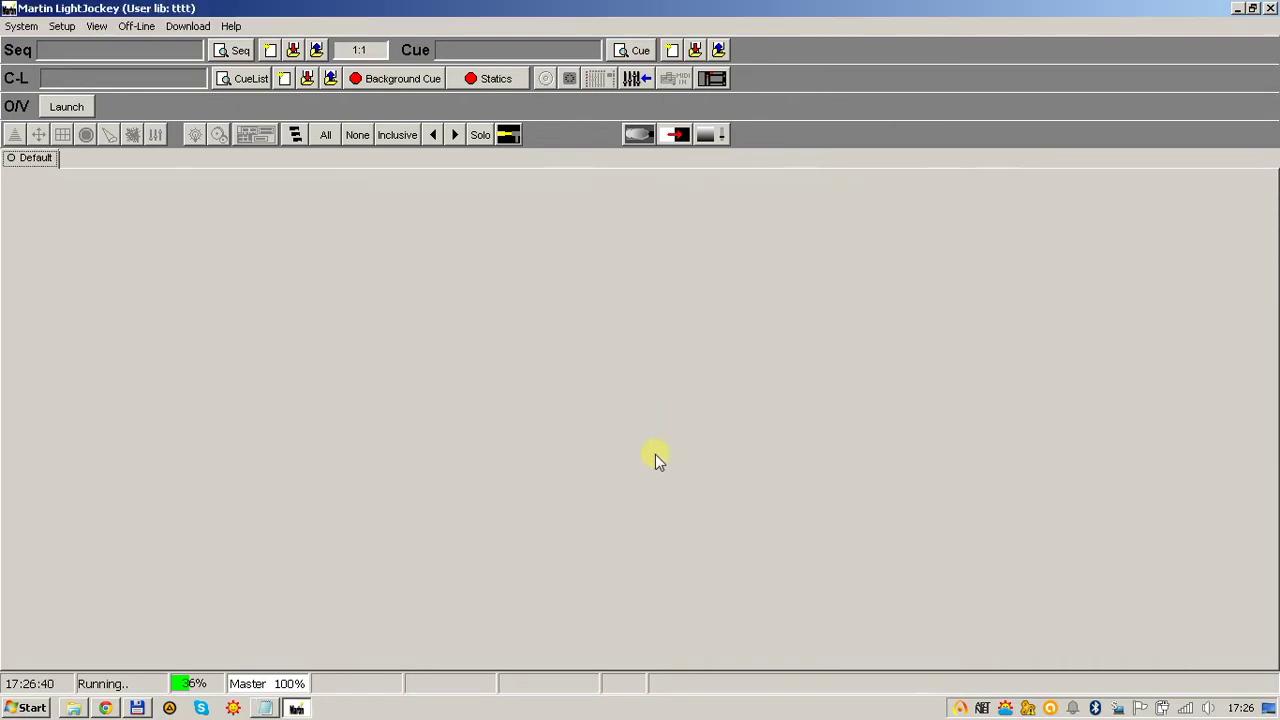
- Open the Fixture Configuration, select Martin MX4 and look through the built-in fixtures list
left_click(61, 26)
left_click(77, 45)
left_click(752, 228)
scroll(752, 228, "down", 10)
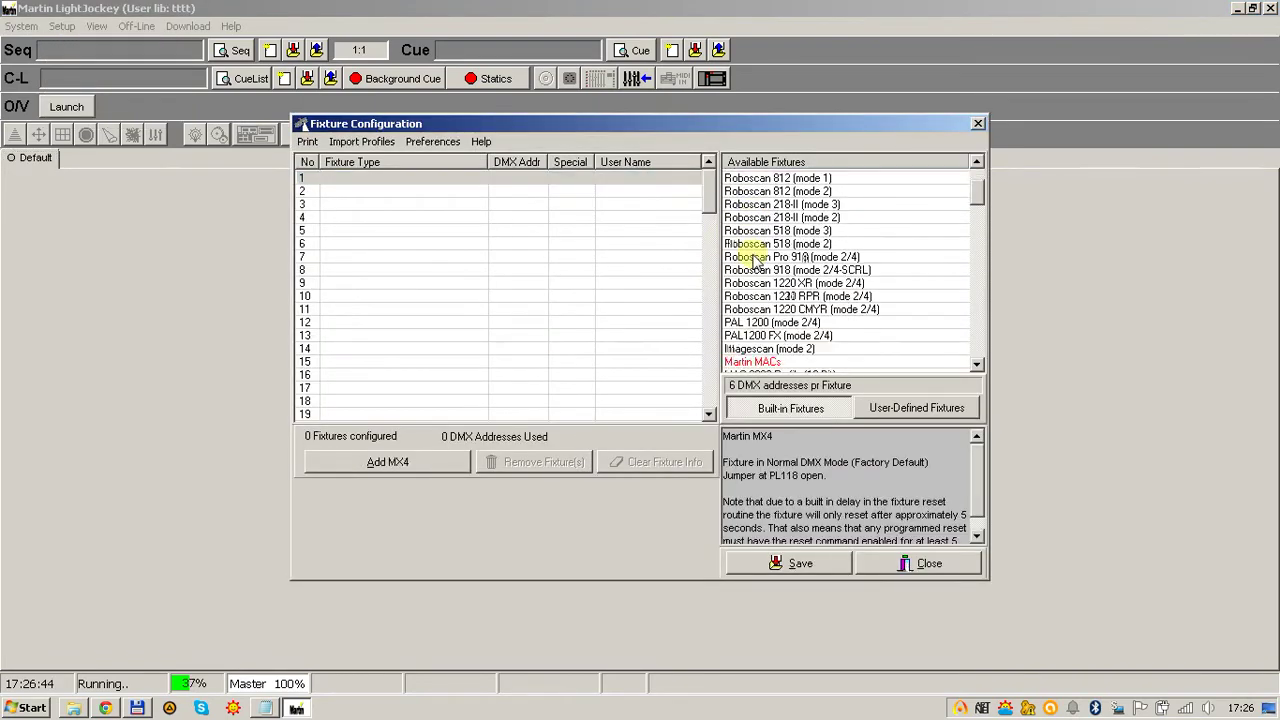
left_click_drag(976, 258, 976, 185)
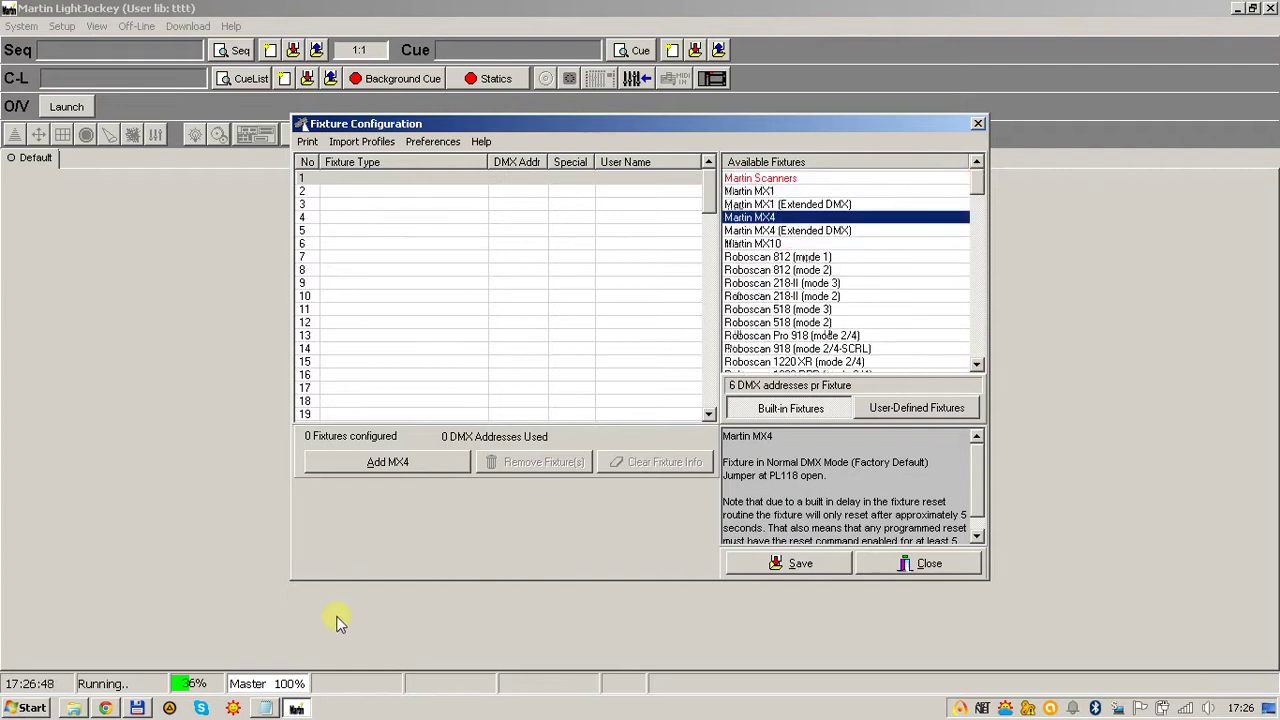
- Move the Notepad window clear of the available fixtures list and write "standardowa biblioteka urzadzen Martina 2.5"
left_click(264, 708)
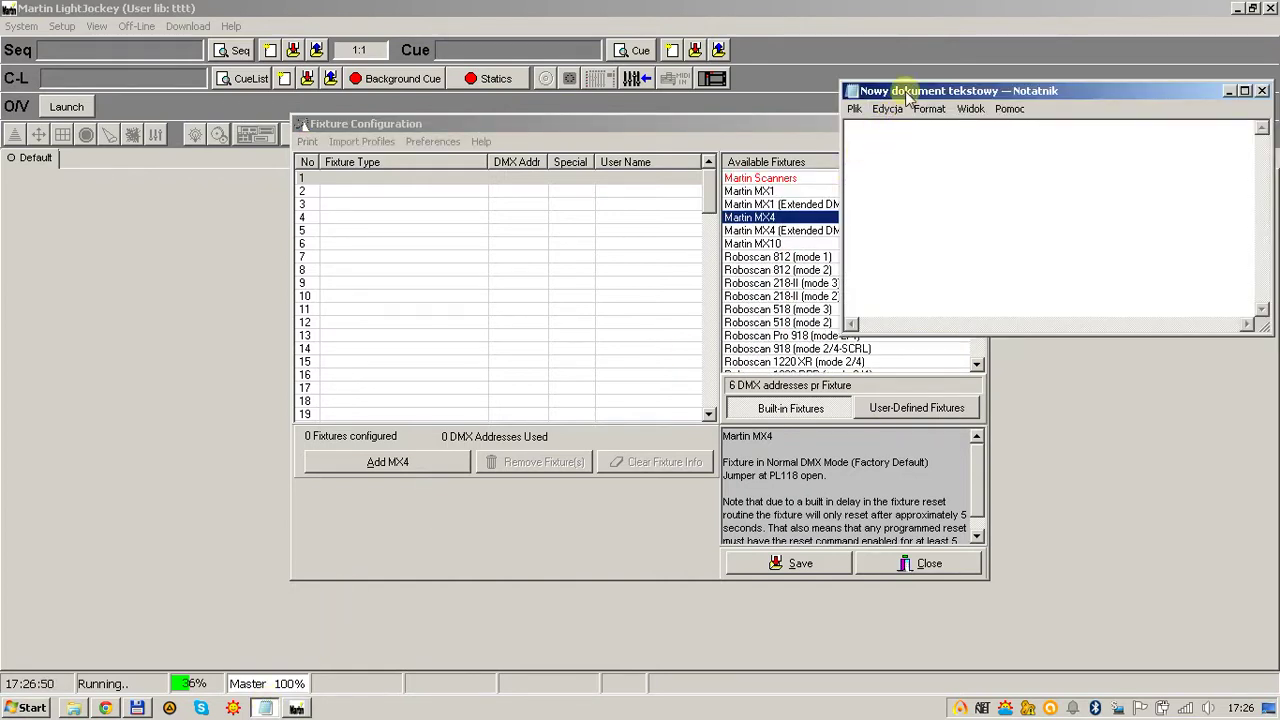
left_click_drag(906, 94, 215, 169)
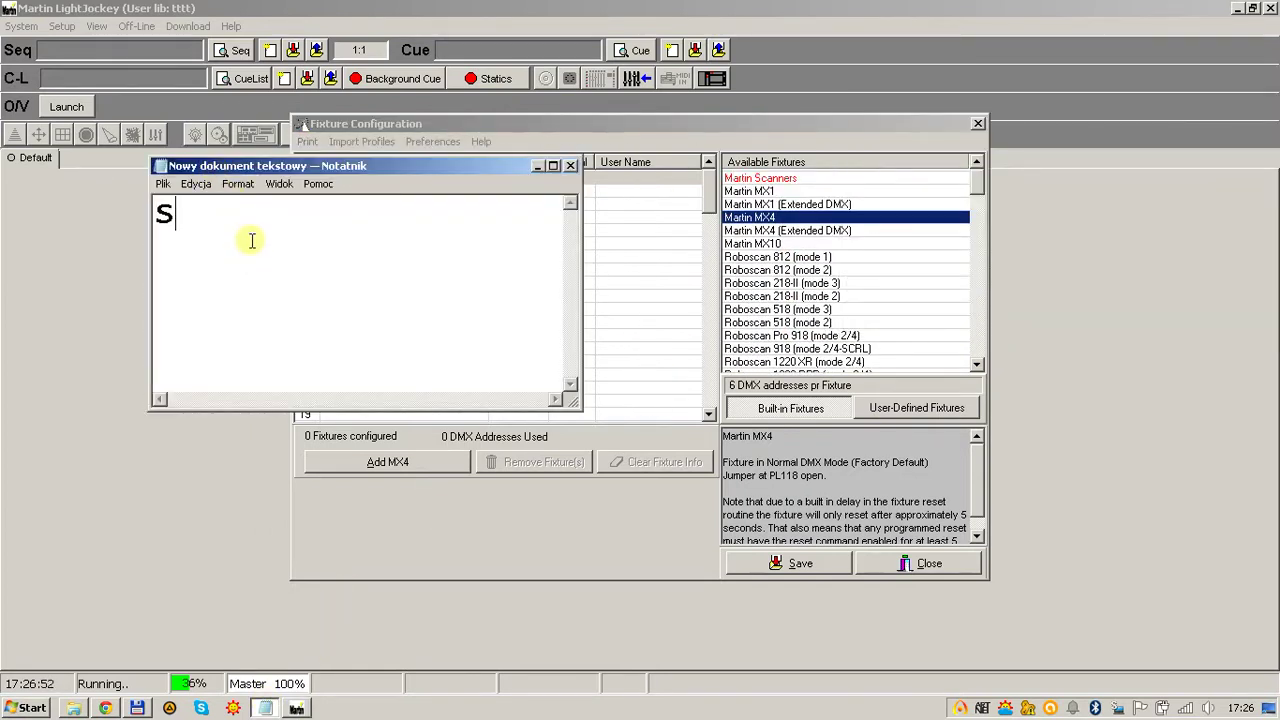
type("standardowa")
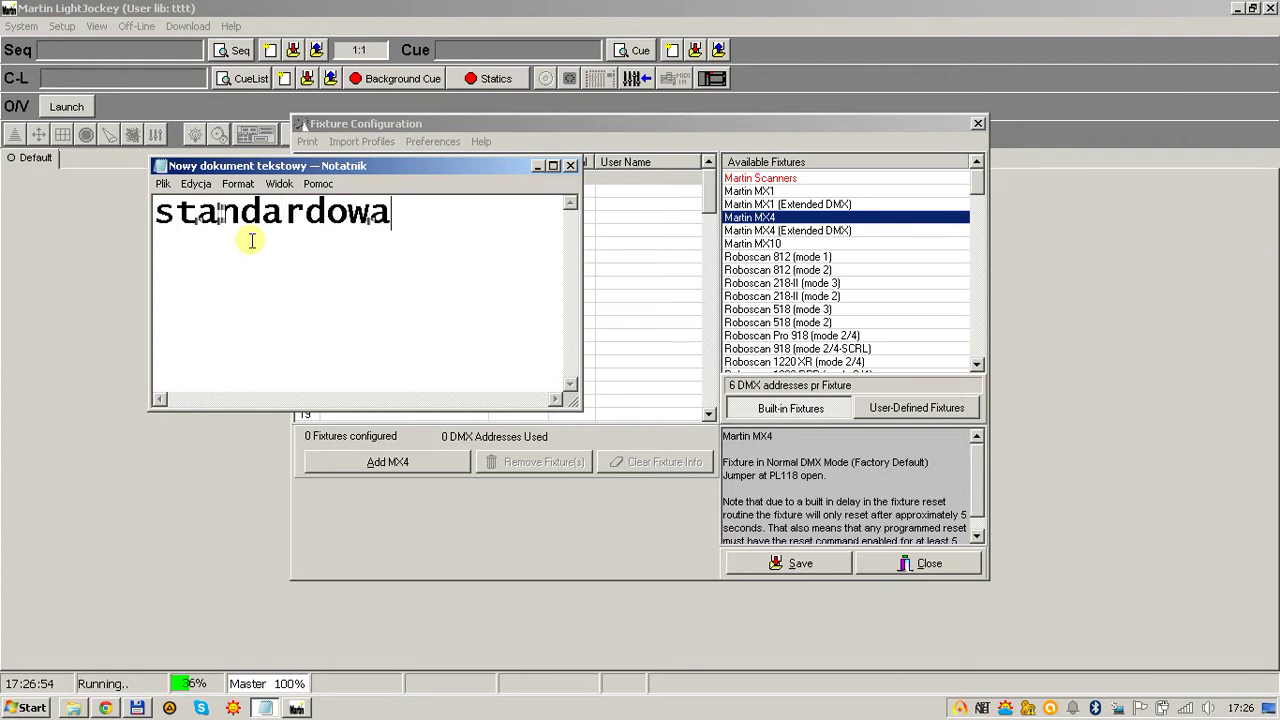
type(" biblio")
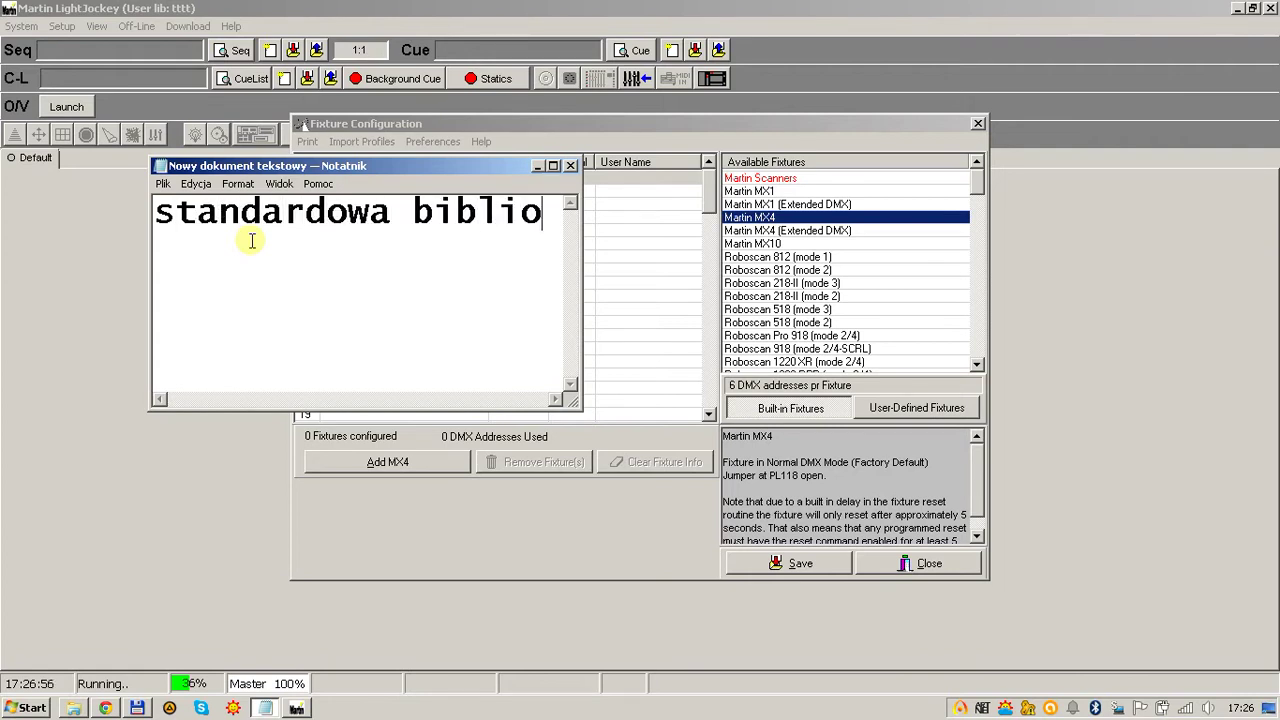
type("teka u")
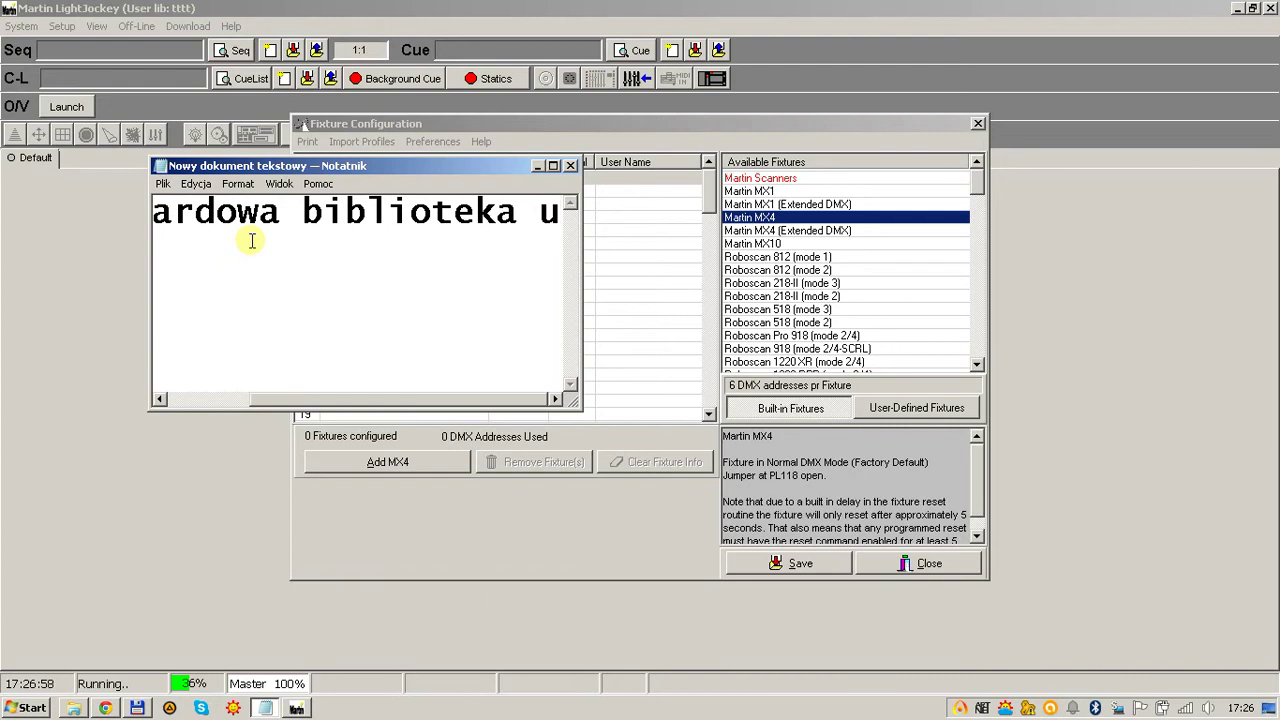
type("rzad")
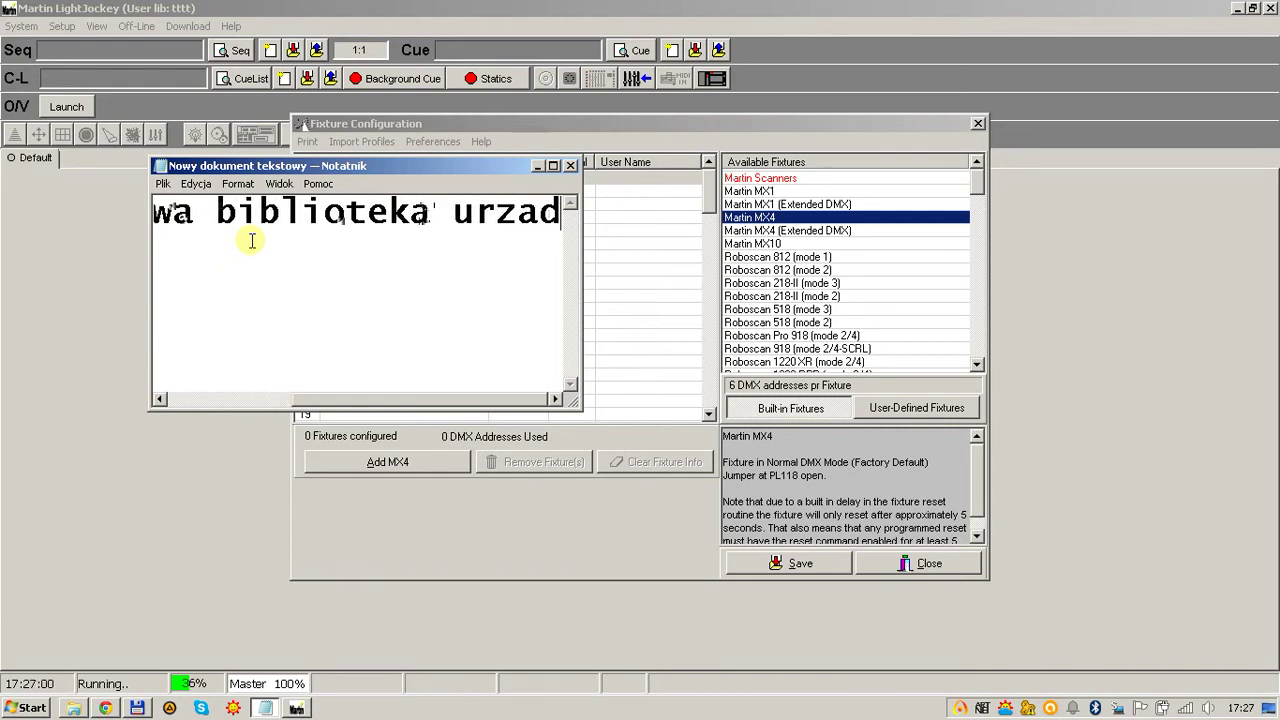
type("zen ")
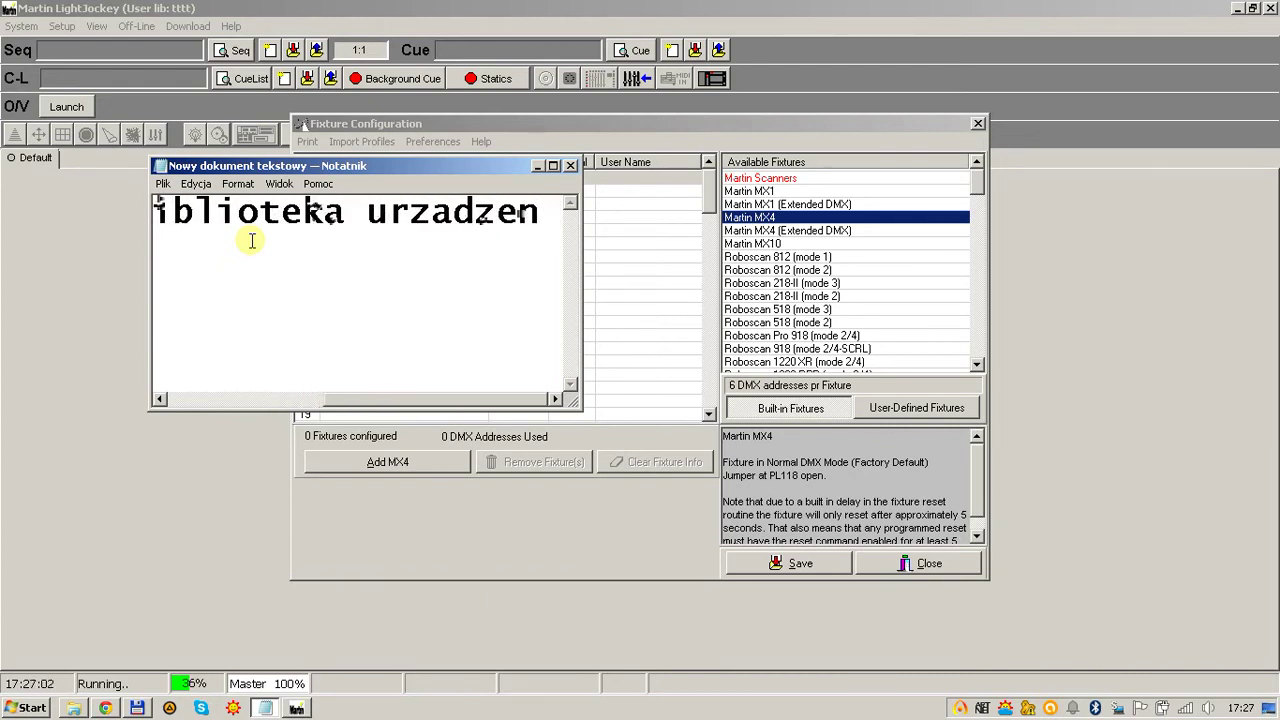
type("Martina ")
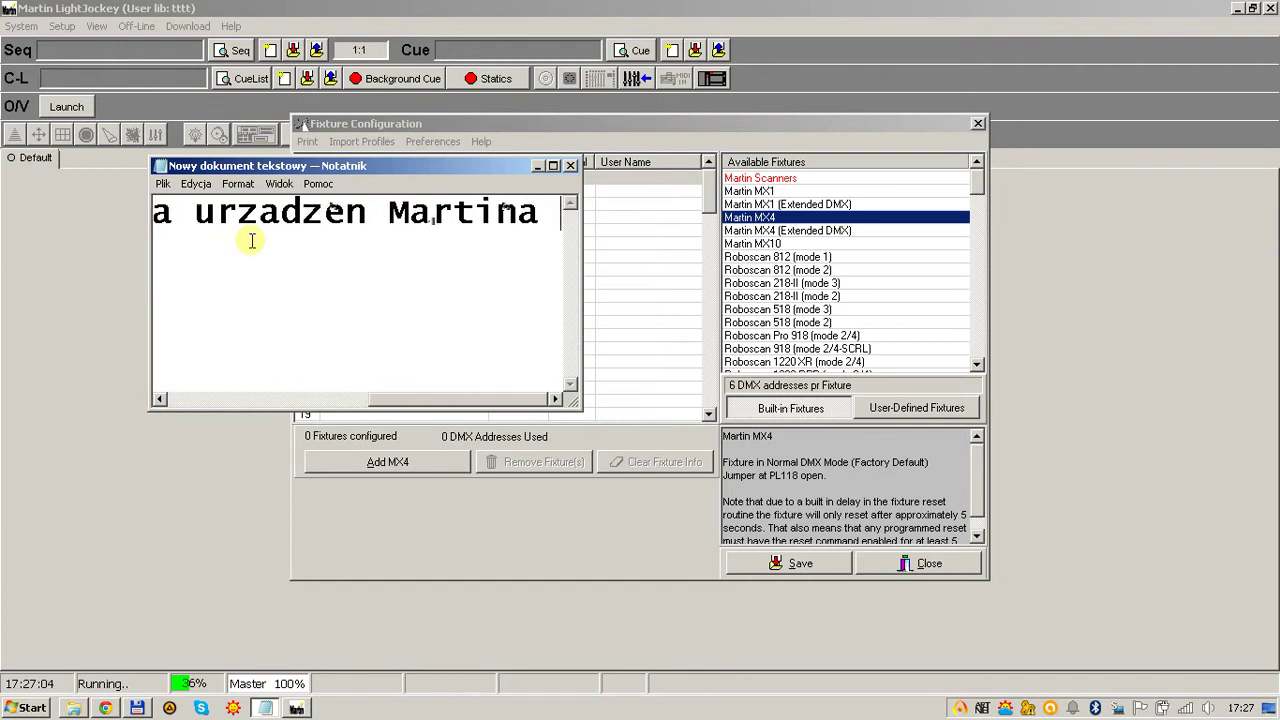
type("2.5")
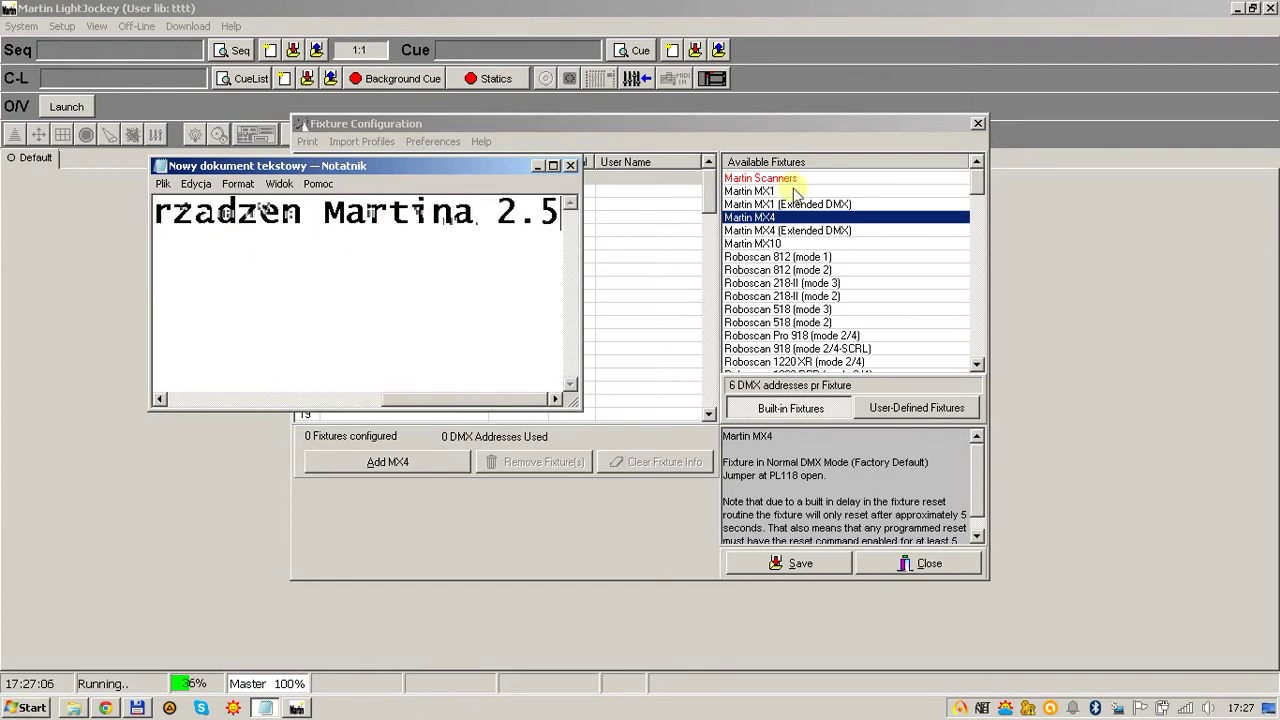
- Select Roboscan 812 (mode 2) in LightJockey's available fixtures and browse down to the generic DMX fixtures
left_click(808, 270)
scroll(810, 275, "down", 9)
scroll(830, 278, "down", 15)
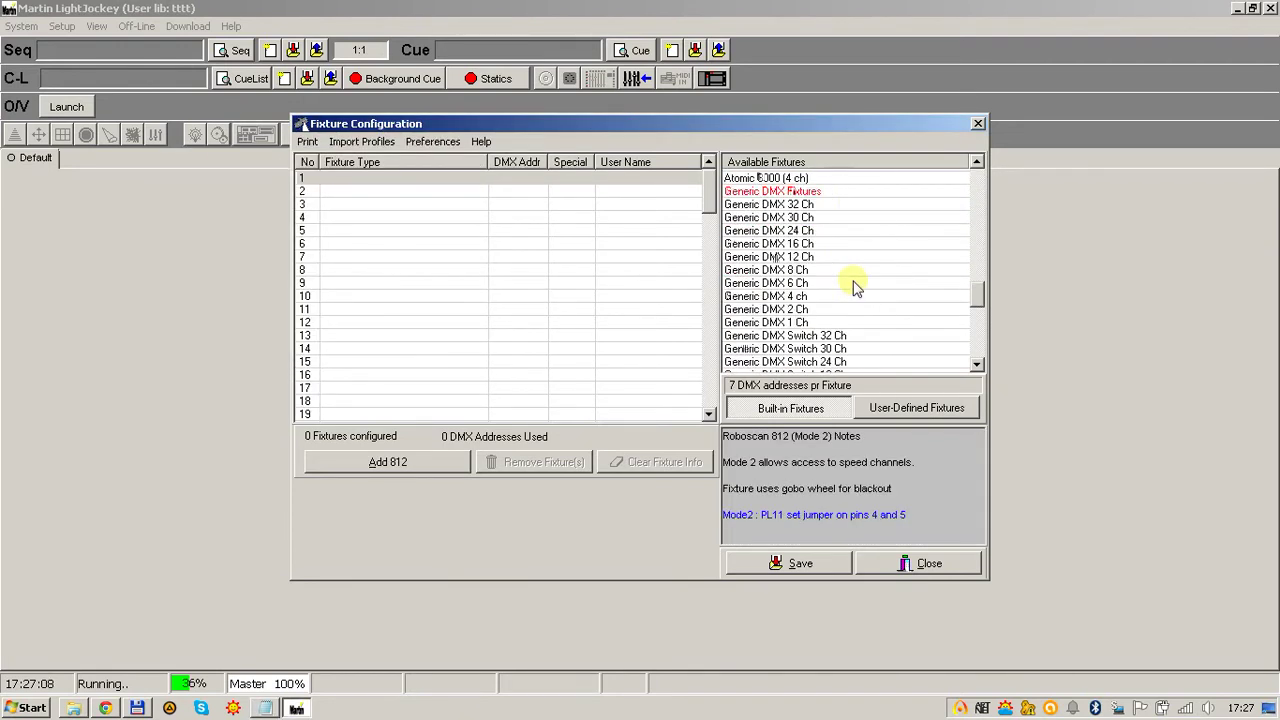
- Browse back up to the Martin scanners, select Martin MX4 (Extended DMX), and close the Fixture Configuration
scroll(853, 283, "up", 10)
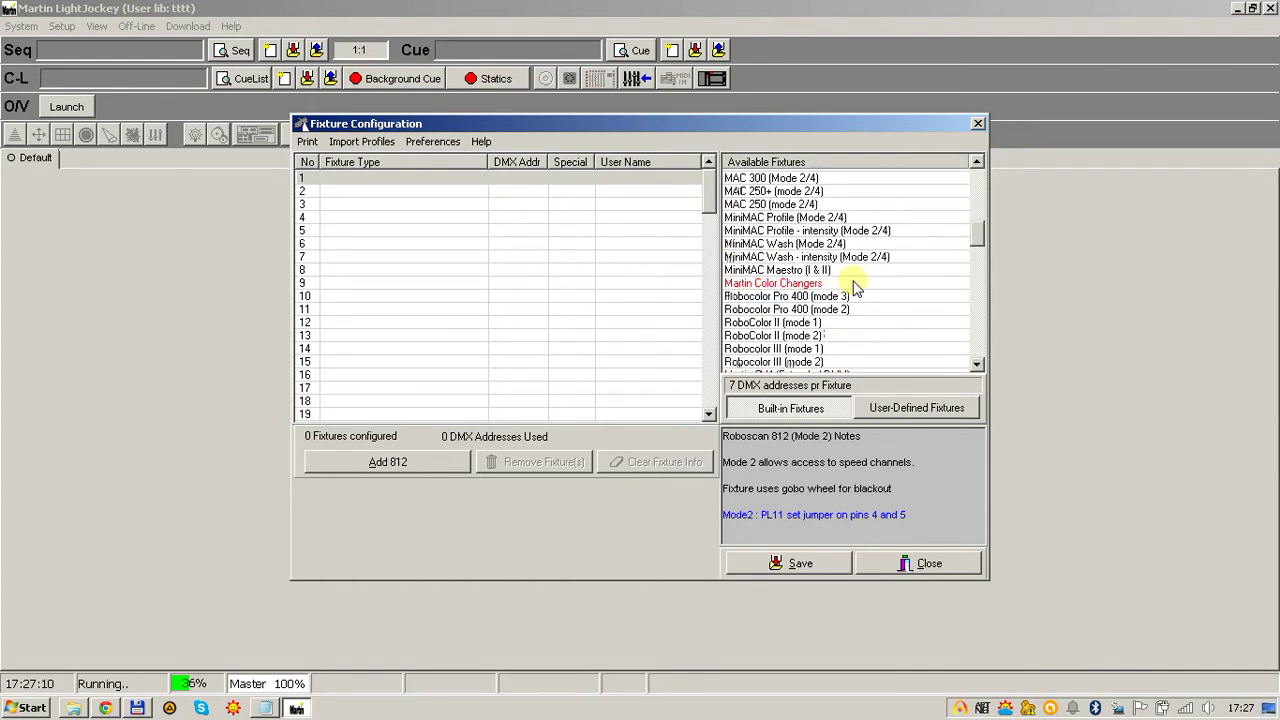
left_click(793, 231)
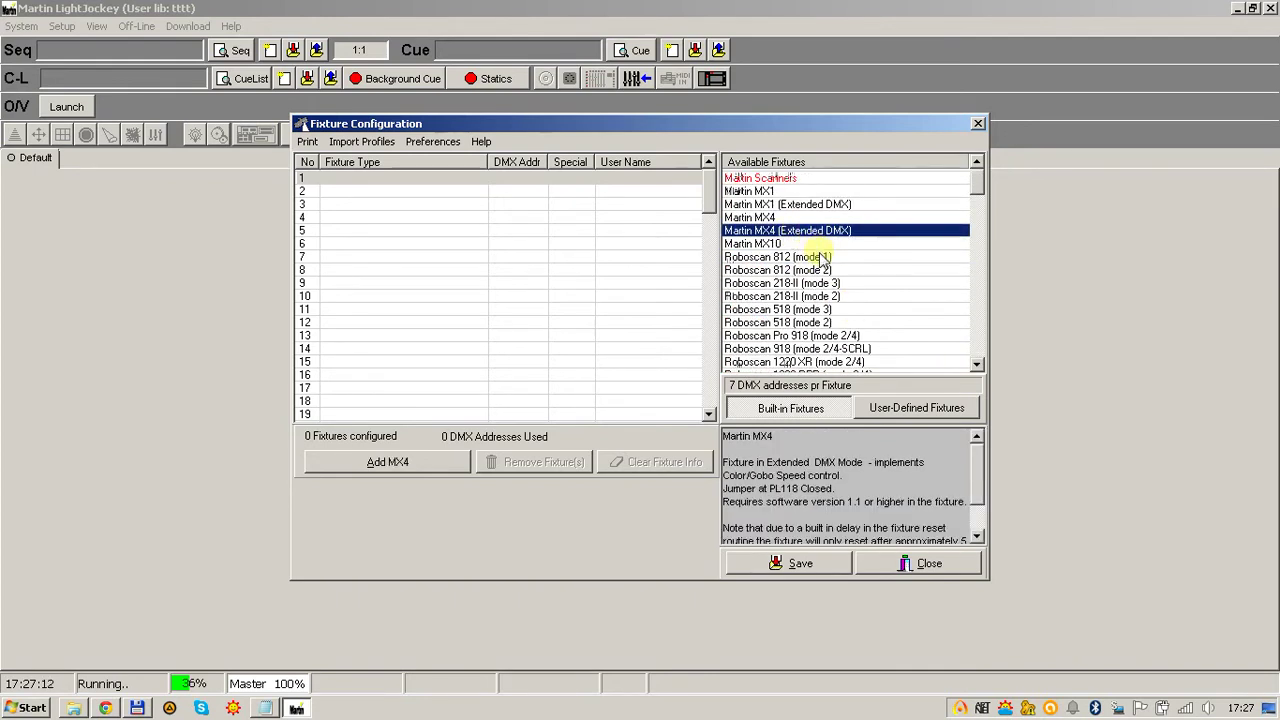
left_click(805, 283)
left_click(903, 565)
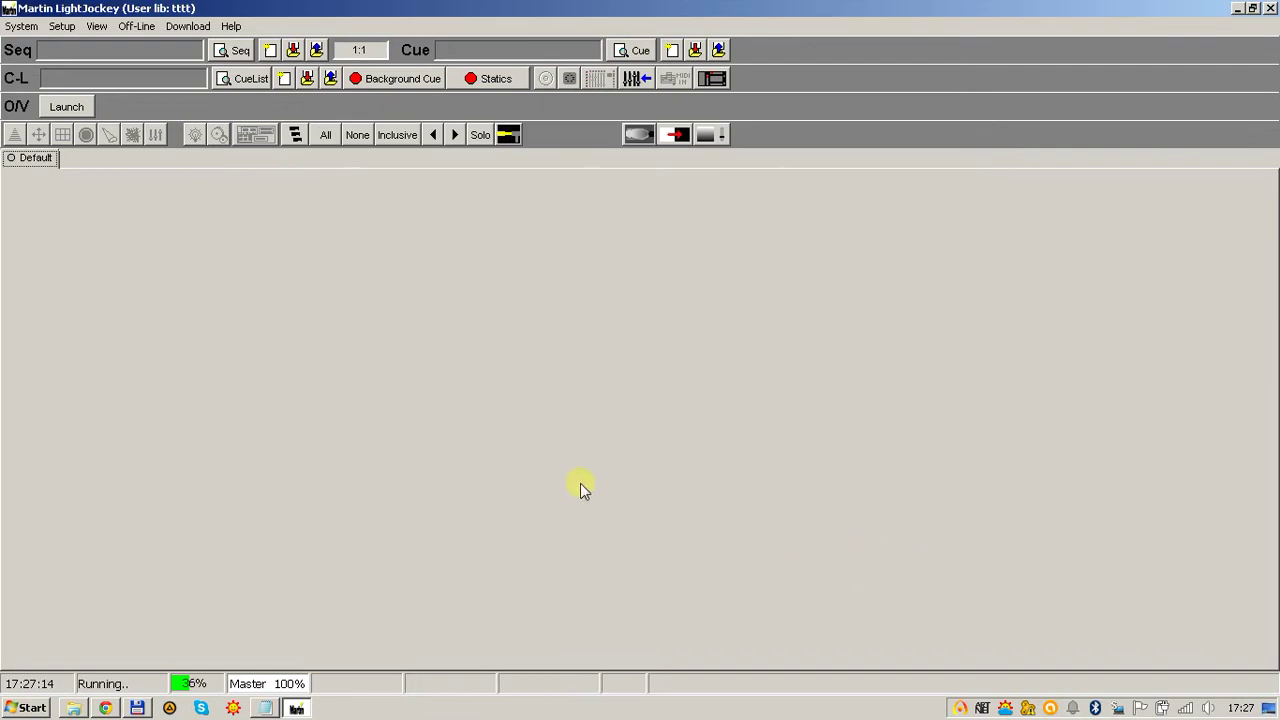
- Switch to the Martin Light Jockey 2.5 folder in Windows Explorer and open its User\UserFixtures subfolder
left_click(73, 708)
left_click(400, 358)
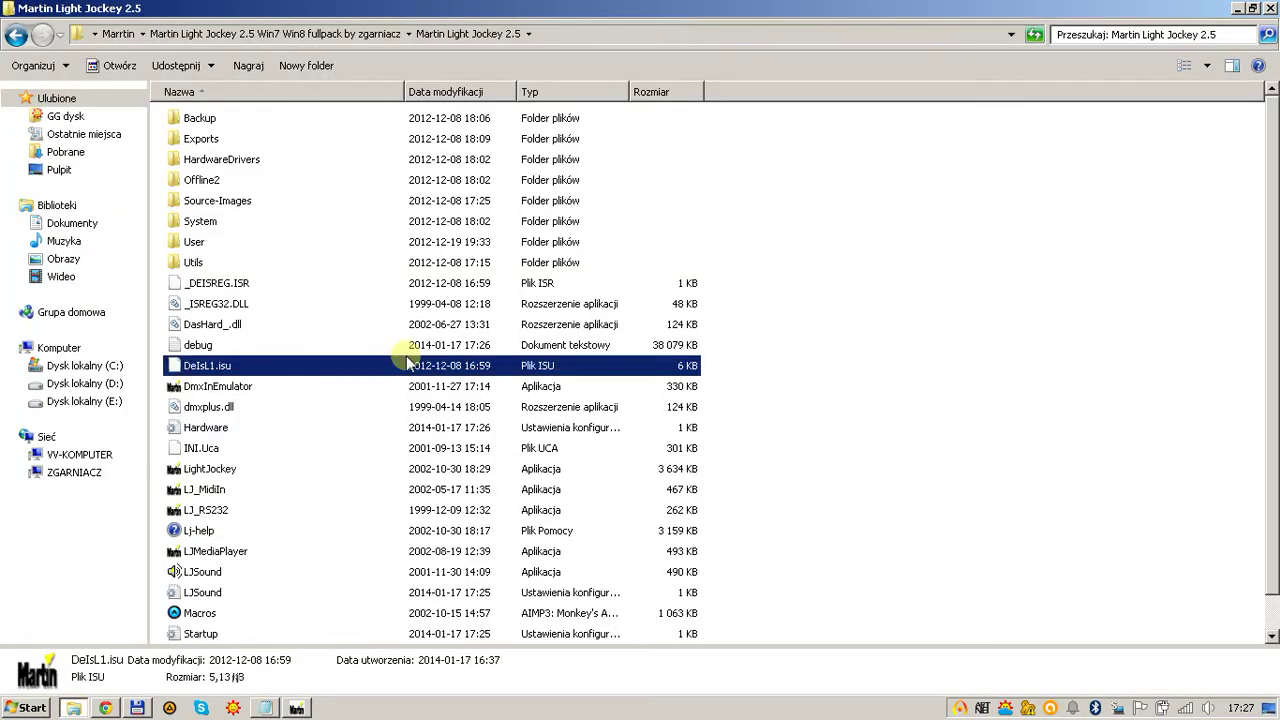
double_click(200, 250)
left_click(205, 201)
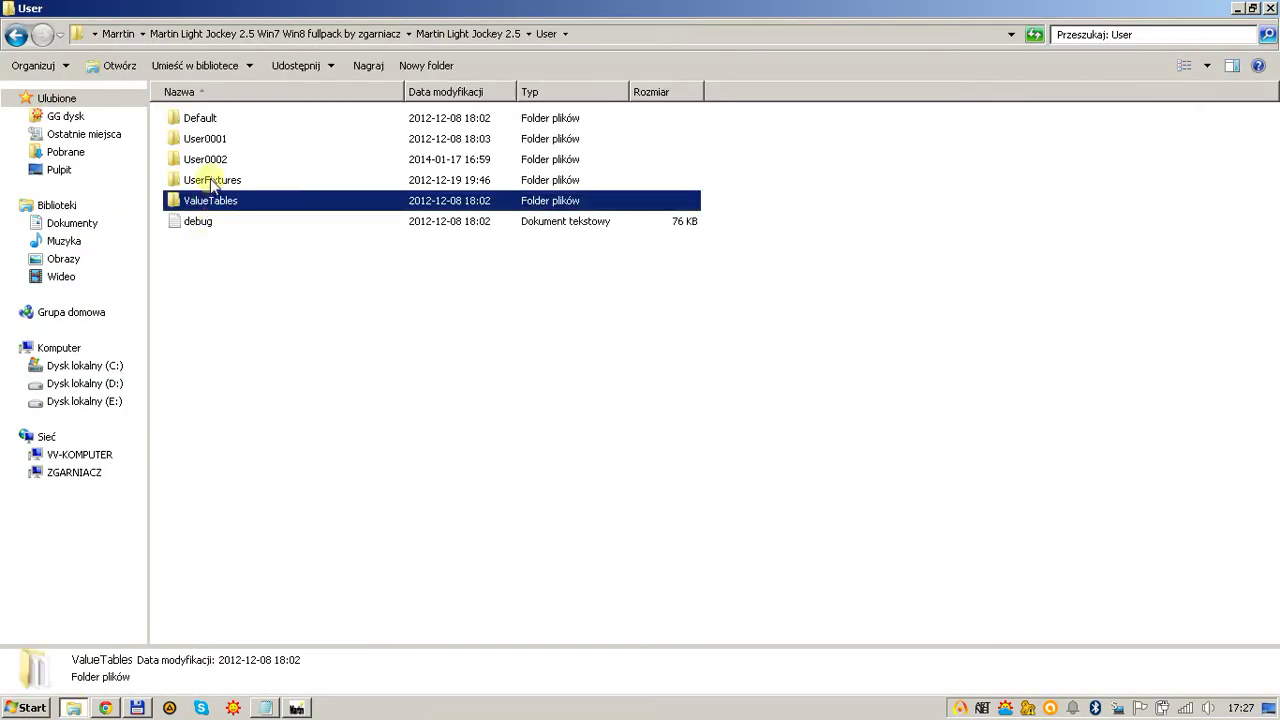
double_click(210, 180)
- Replace the Notepad note with "Mój Martin posiada troche wiecej urzadzen :)"
left_click(265, 708)
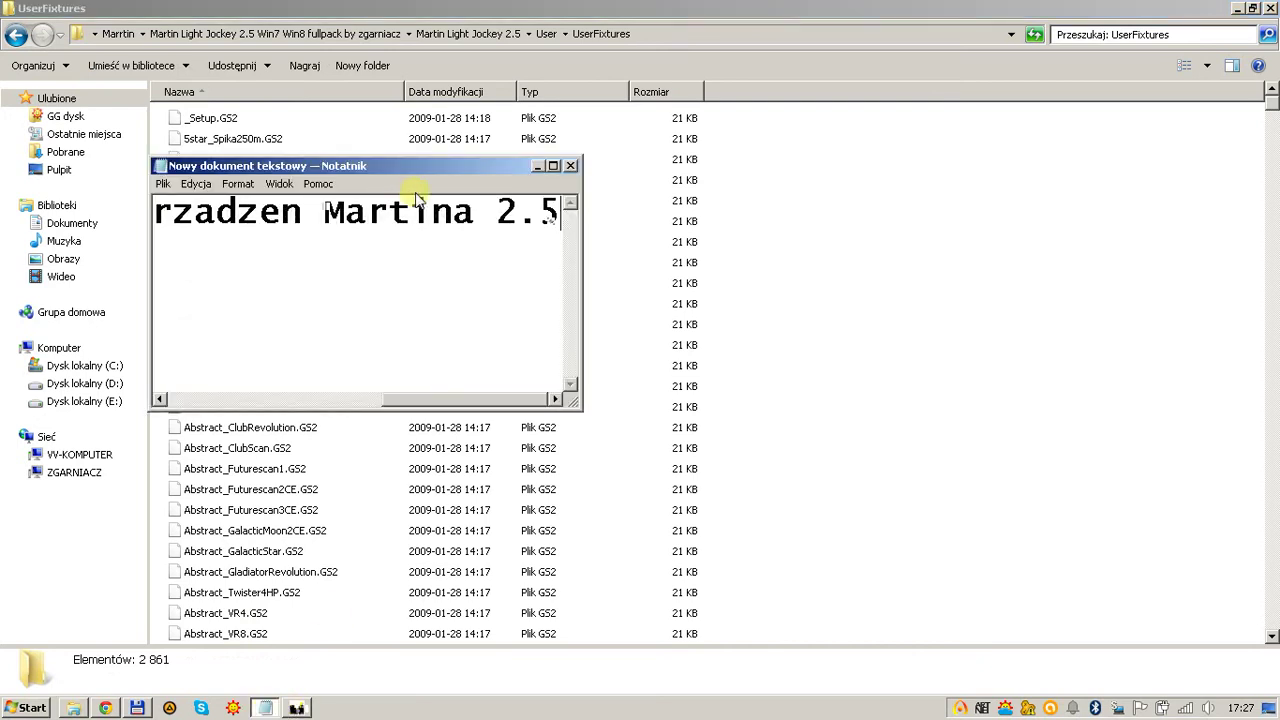
key("ctrl+a")
key("BackSpace")
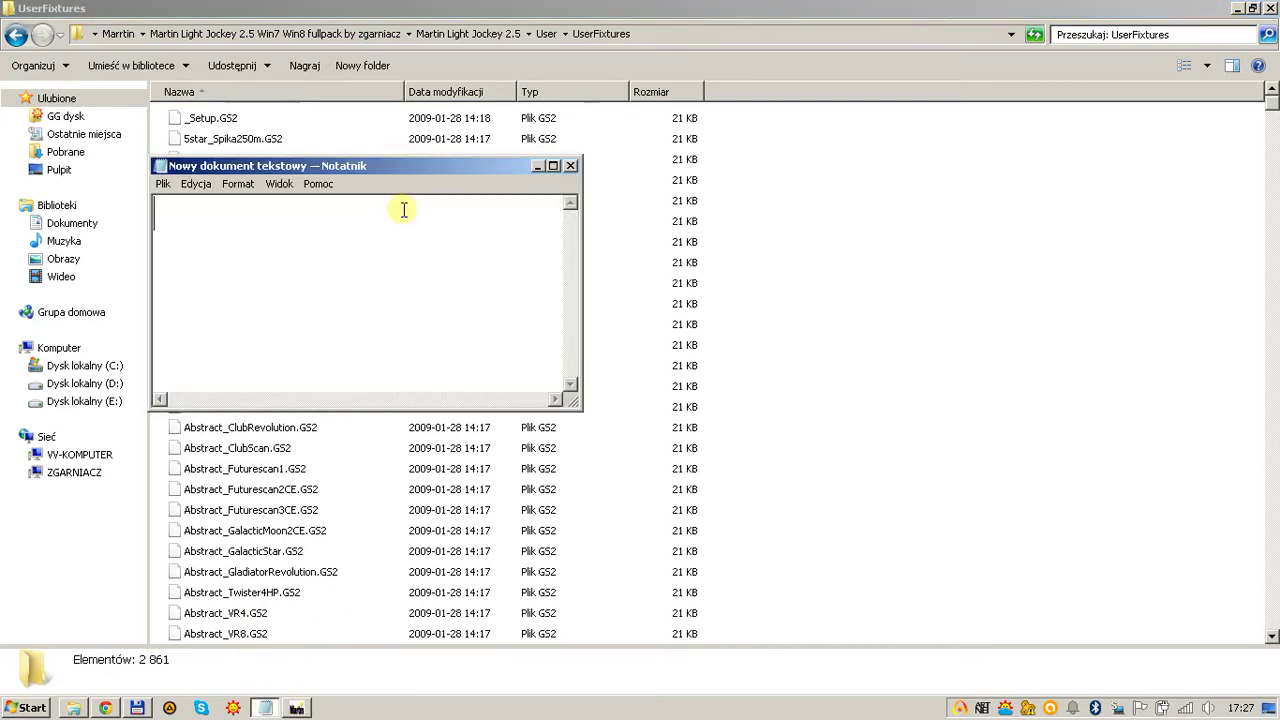
type("Mó")
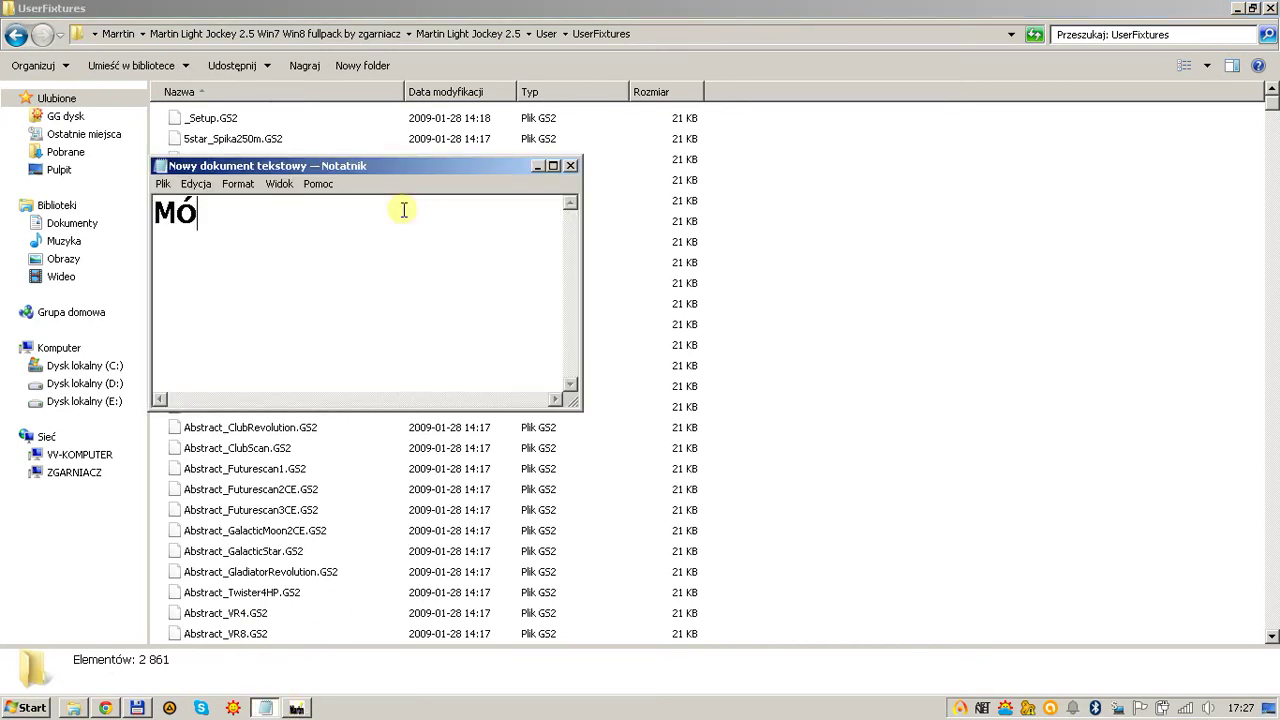
key("BackSpace")
key("BackSpace")
type("M")
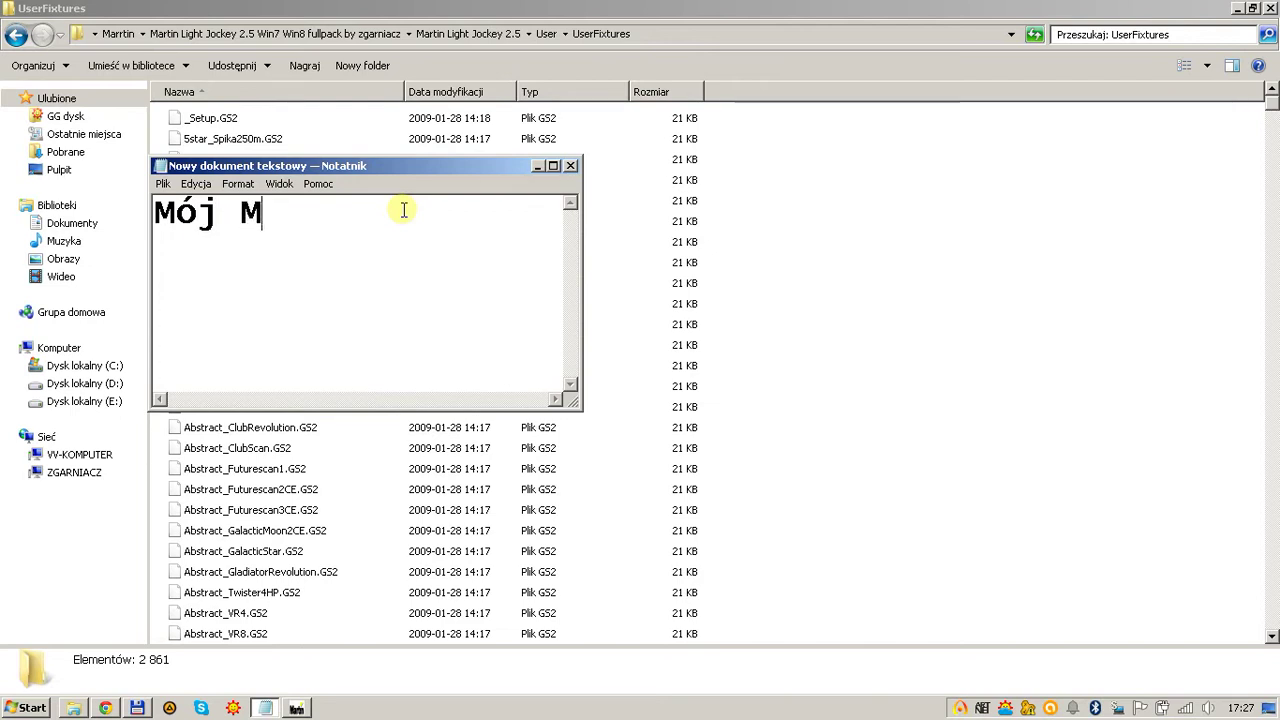
type("artin posia")
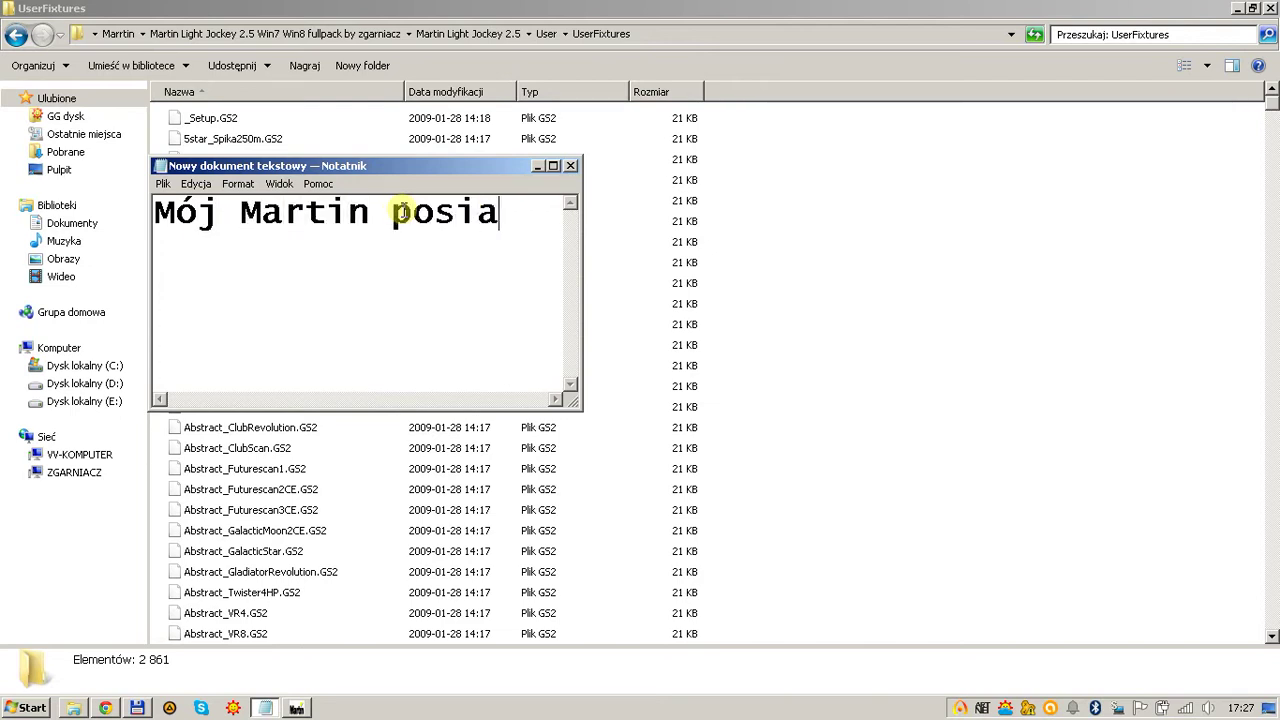
type("da troche")
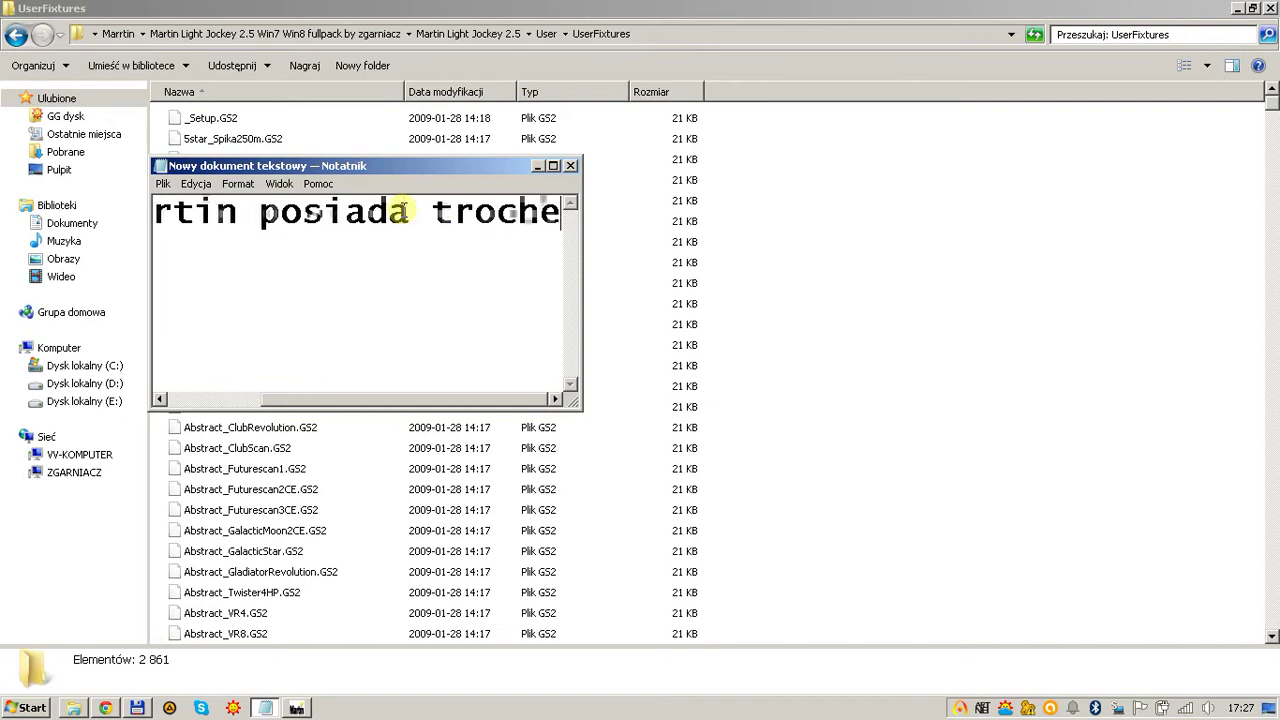
type(" wiecej u")
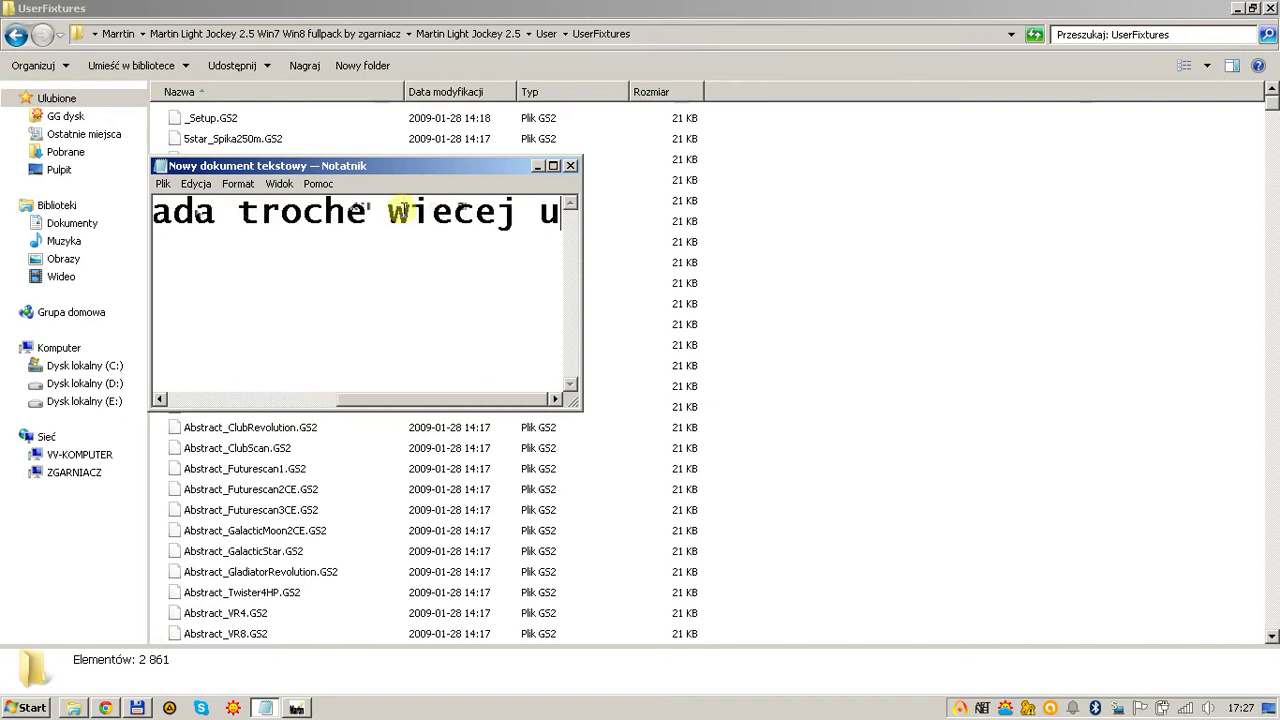
type("rzadzen ")
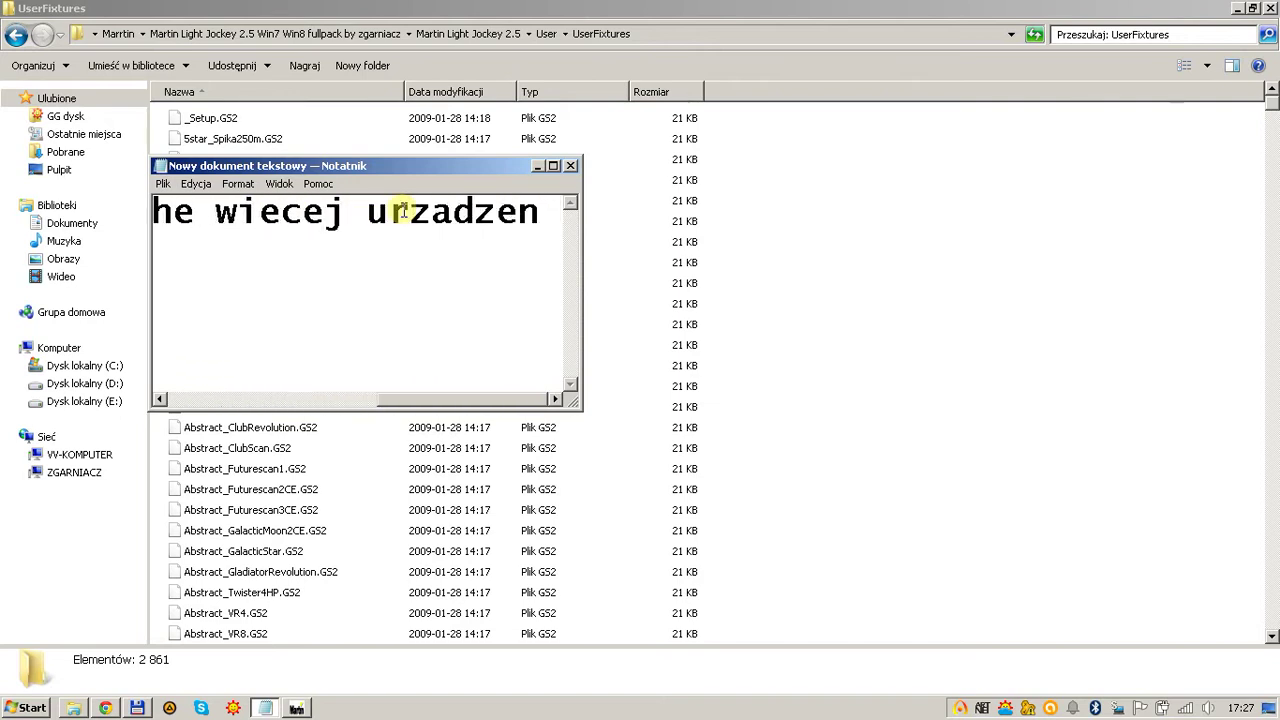
type(":)")
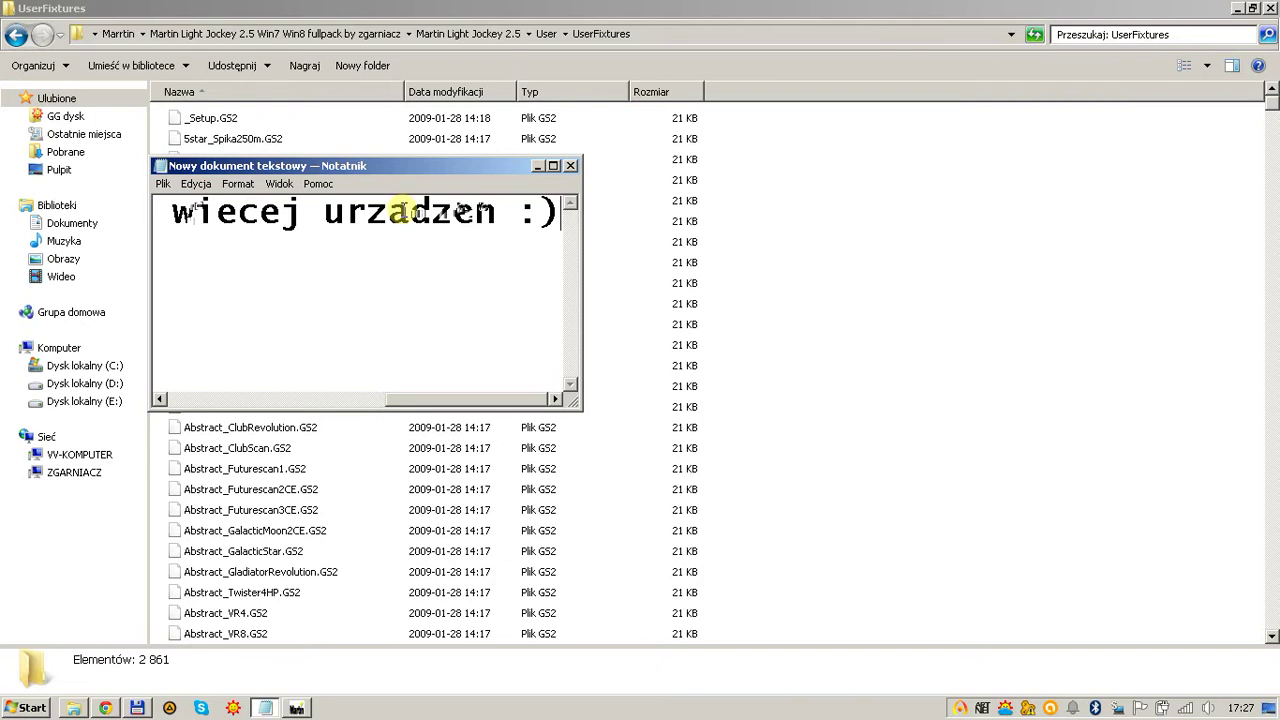
- Minimize Notepad and look through the GS2 fixture files in the UserFixtures folder, from 5star down to the BigDipper models
left_click(536, 165)
left_click(214, 158)
scroll(245, 183, "down", 6)
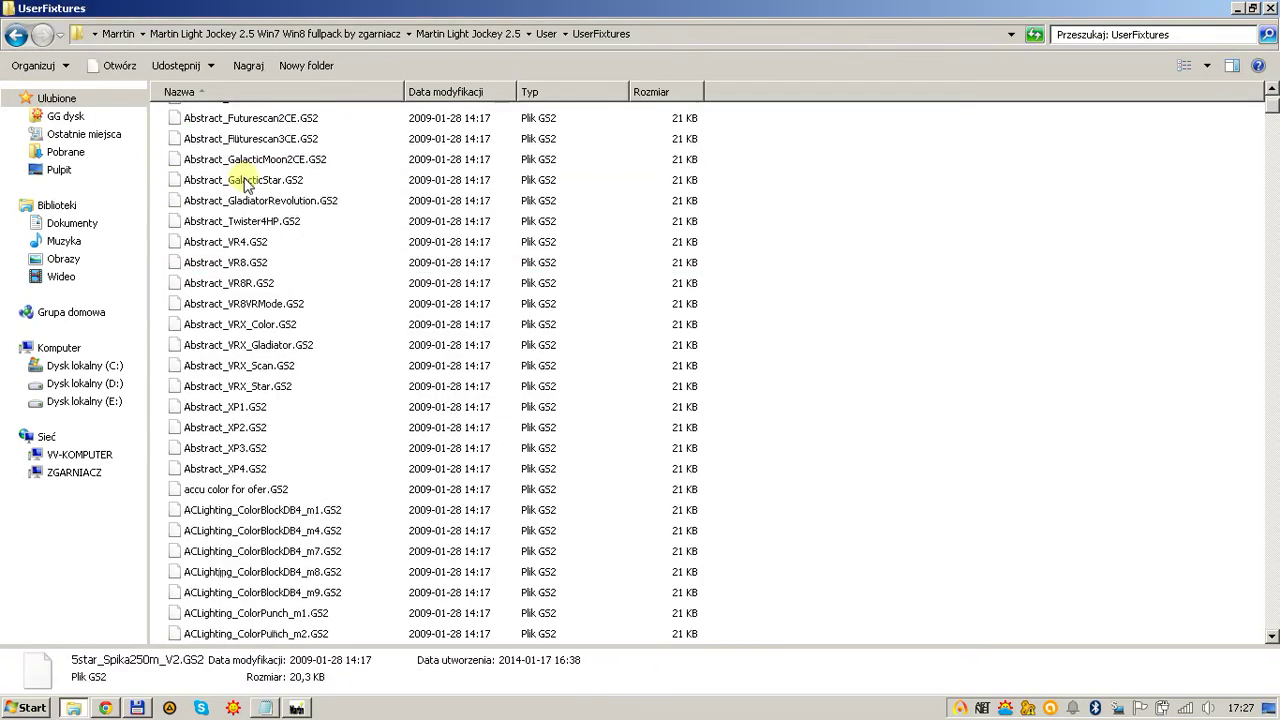
scroll(245, 183, "down", 20)
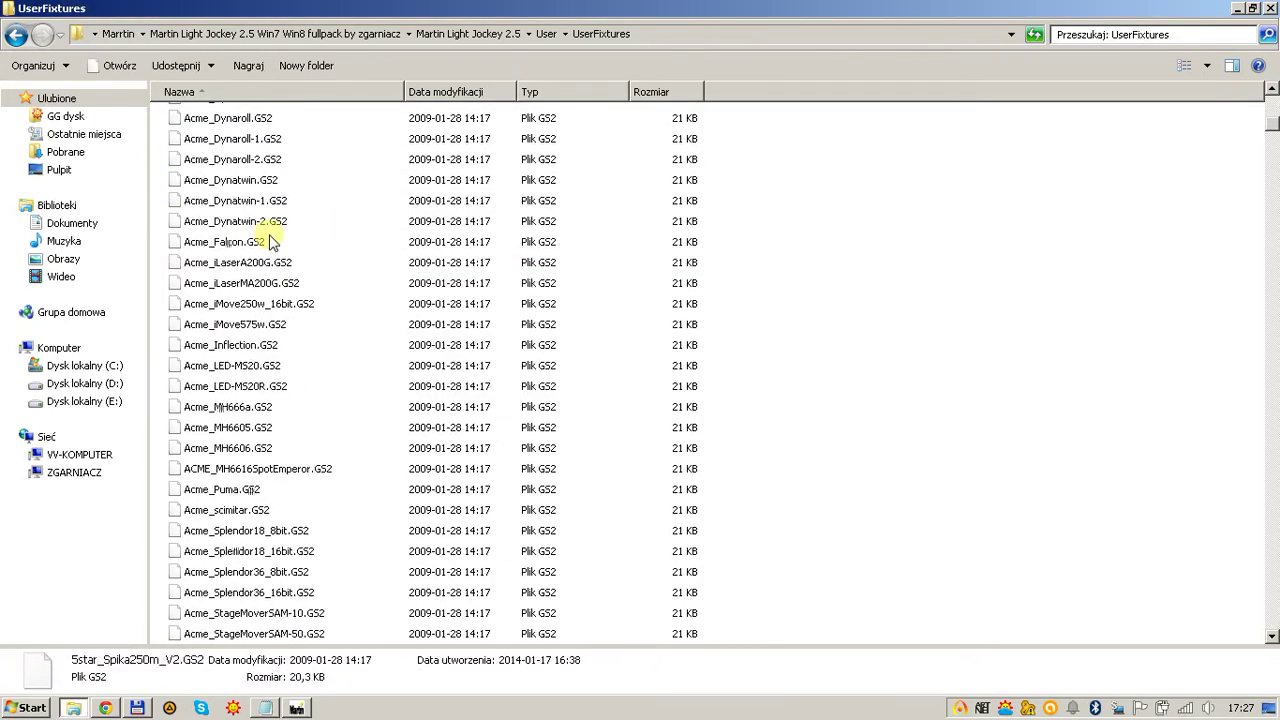
scroll(250, 244, "down", 12)
scroll(195, 395, "down", 4)
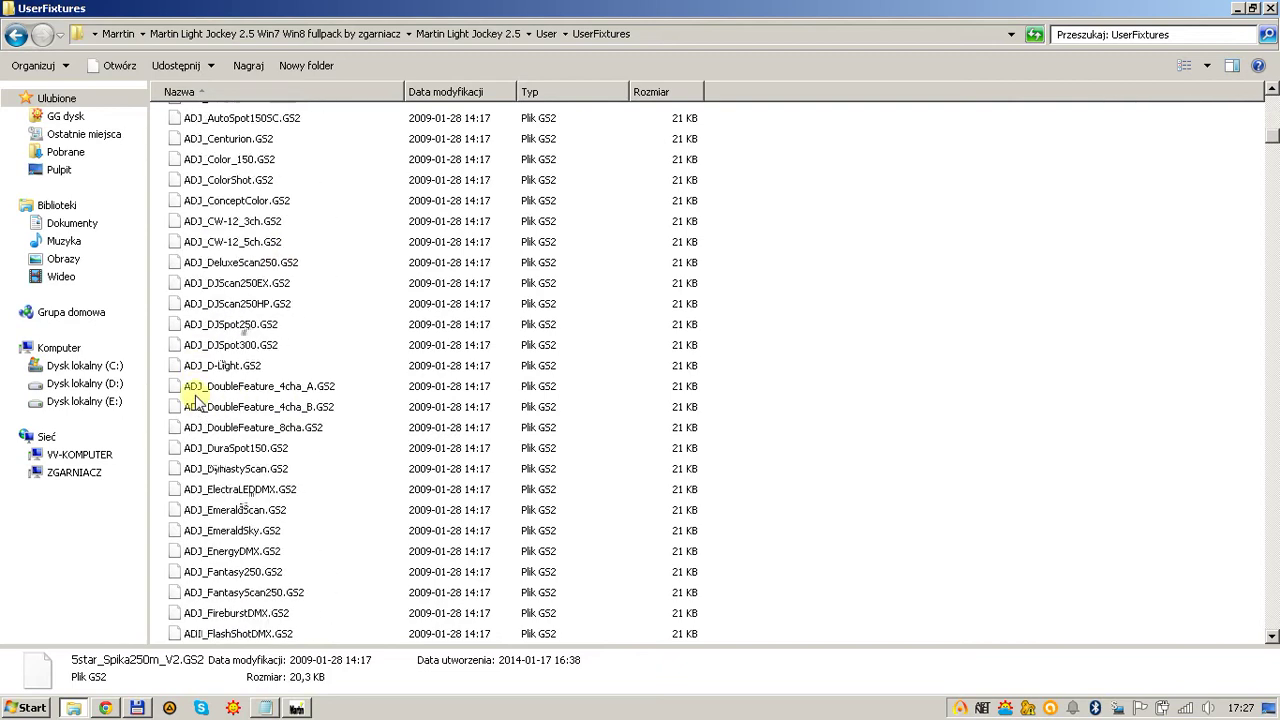
scroll(196, 401, "down", 18)
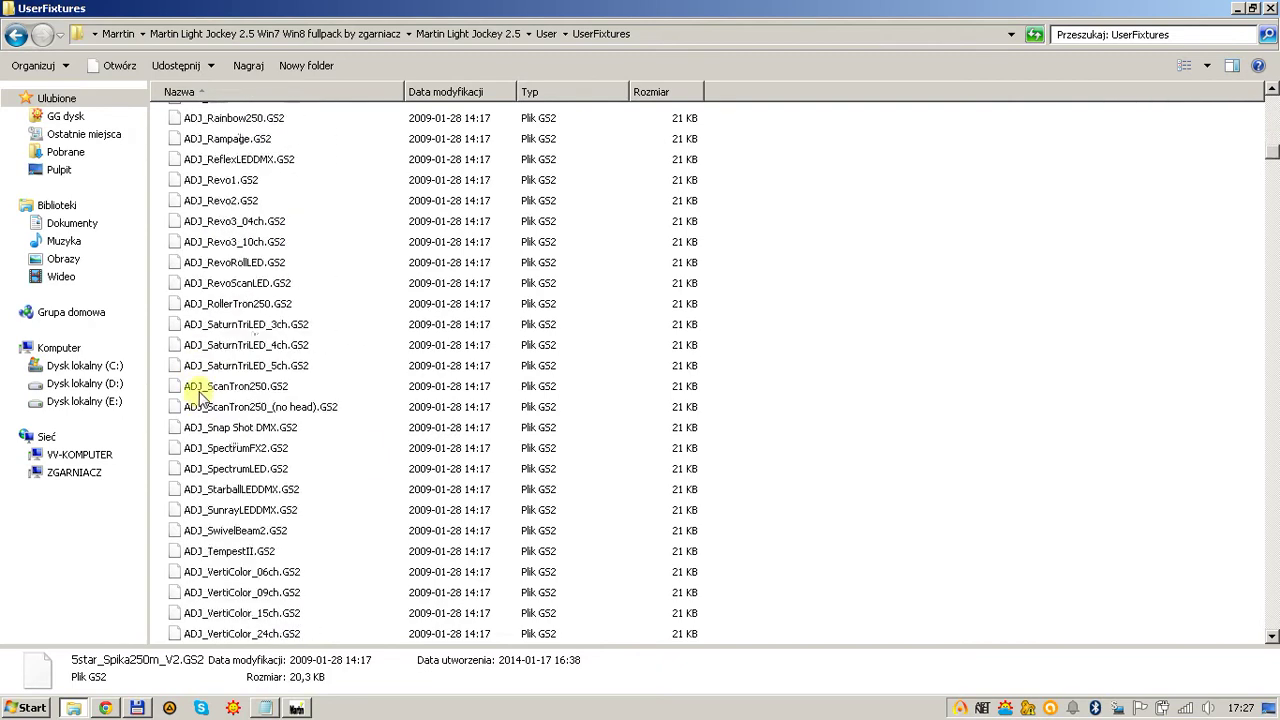
scroll(200, 395, "down", 20)
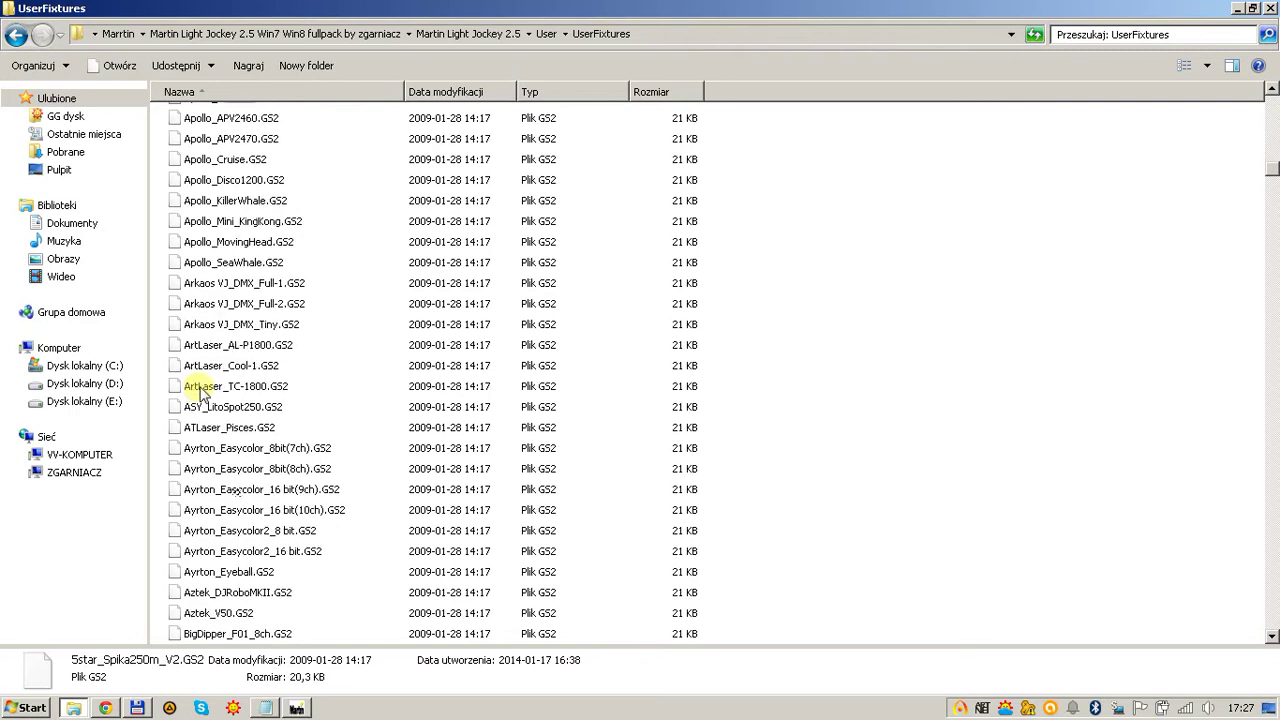
scroll(200, 392, "down", 4)
- Select all files in UserFixtures to check how many there are, then select only BigDipper_F2000+RGB.GS2
left_click(213, 386)
key("ctrl+a")
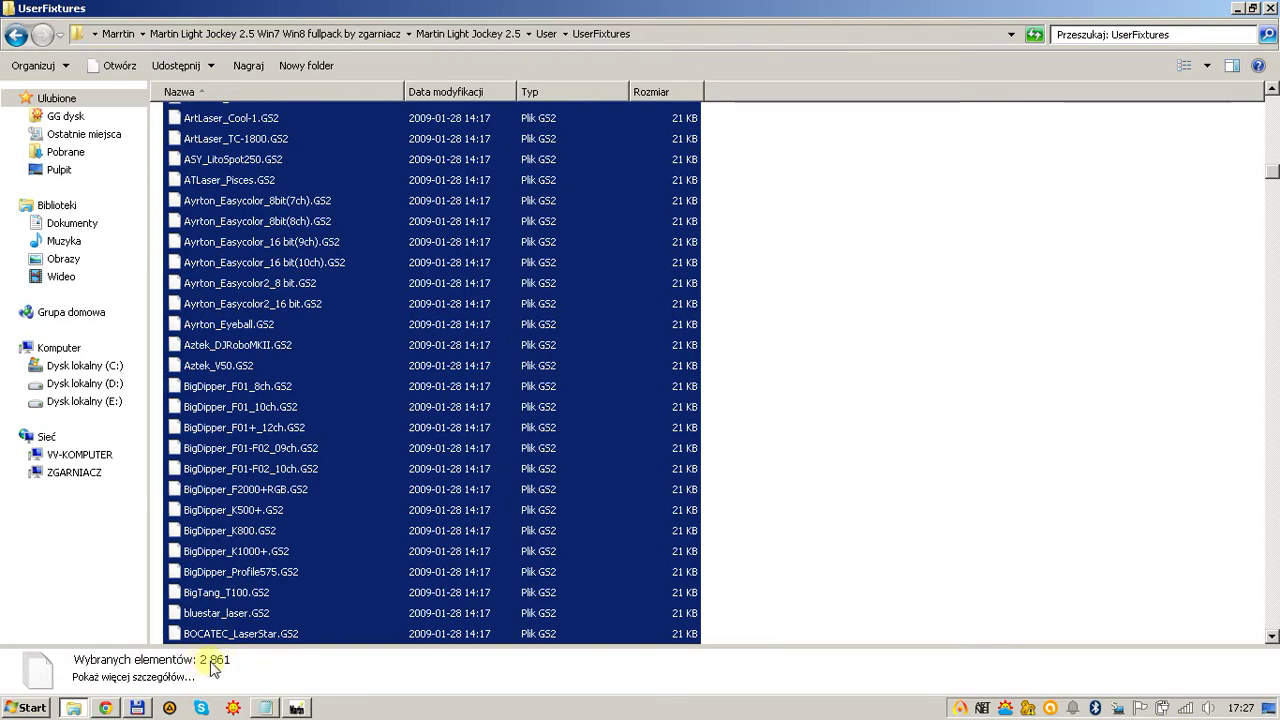
left_click(240, 489)
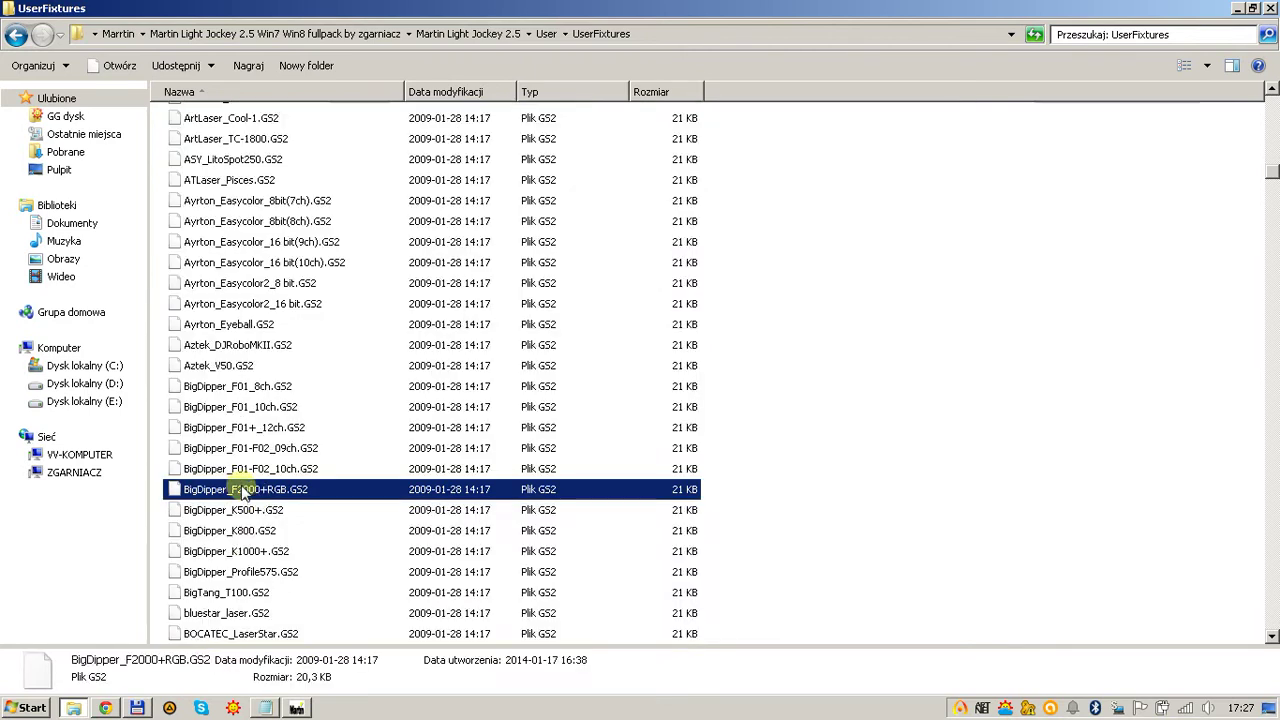
- Replace the Notepad note with "aby jeszcze potwierdzic ze wszystko dziala zaprezentuje dzialanie w offline vis"
left_click(265, 708)
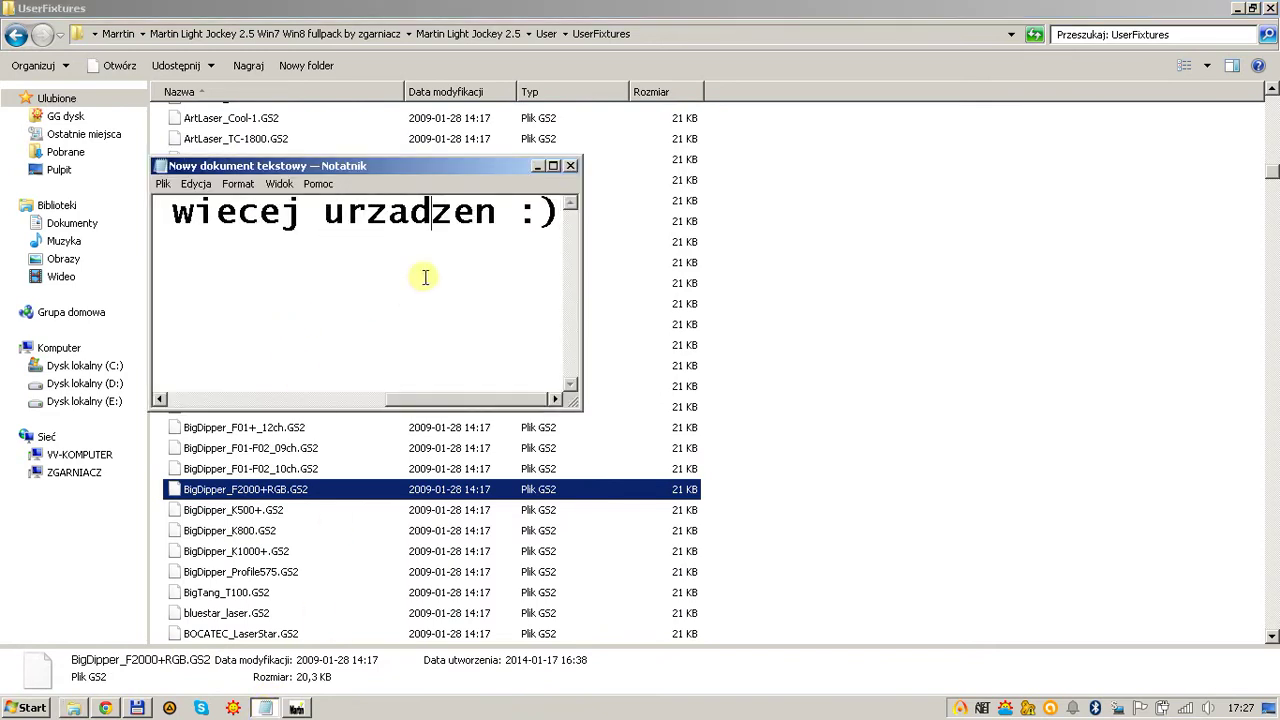
key("ctrl+a")
key("BackSpace")
type("aby ")
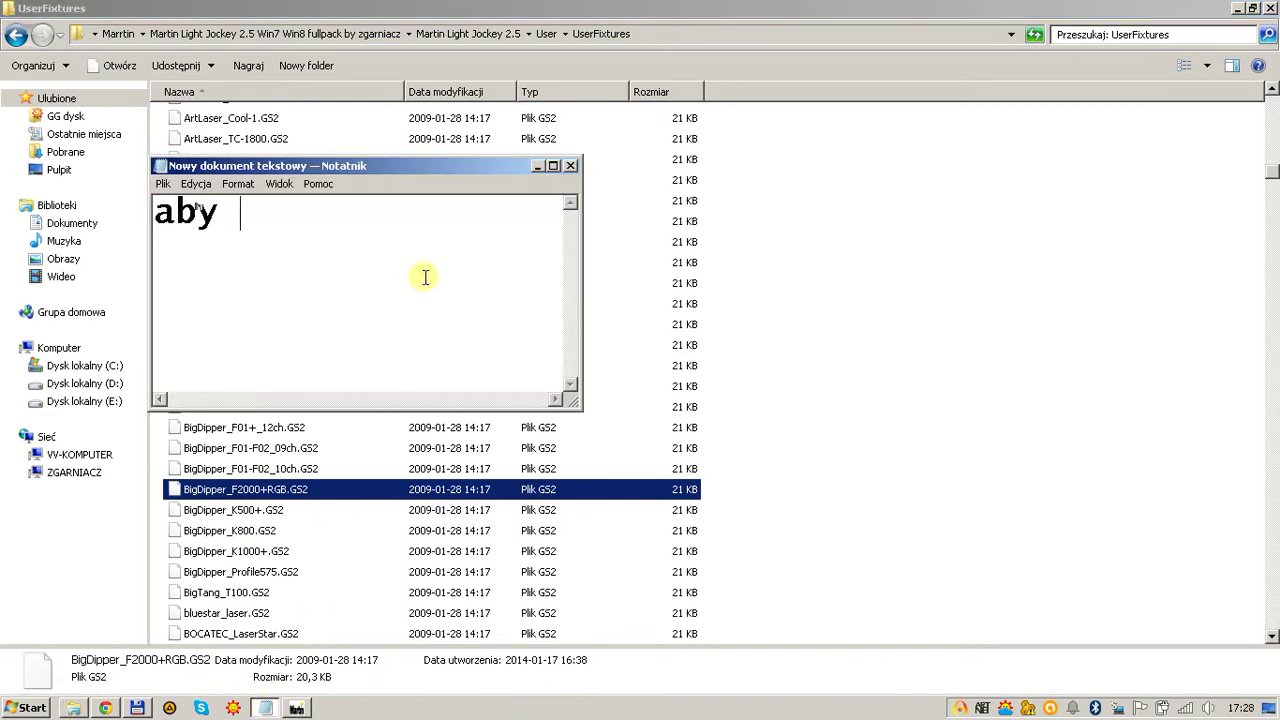
type("jeszcze pot")
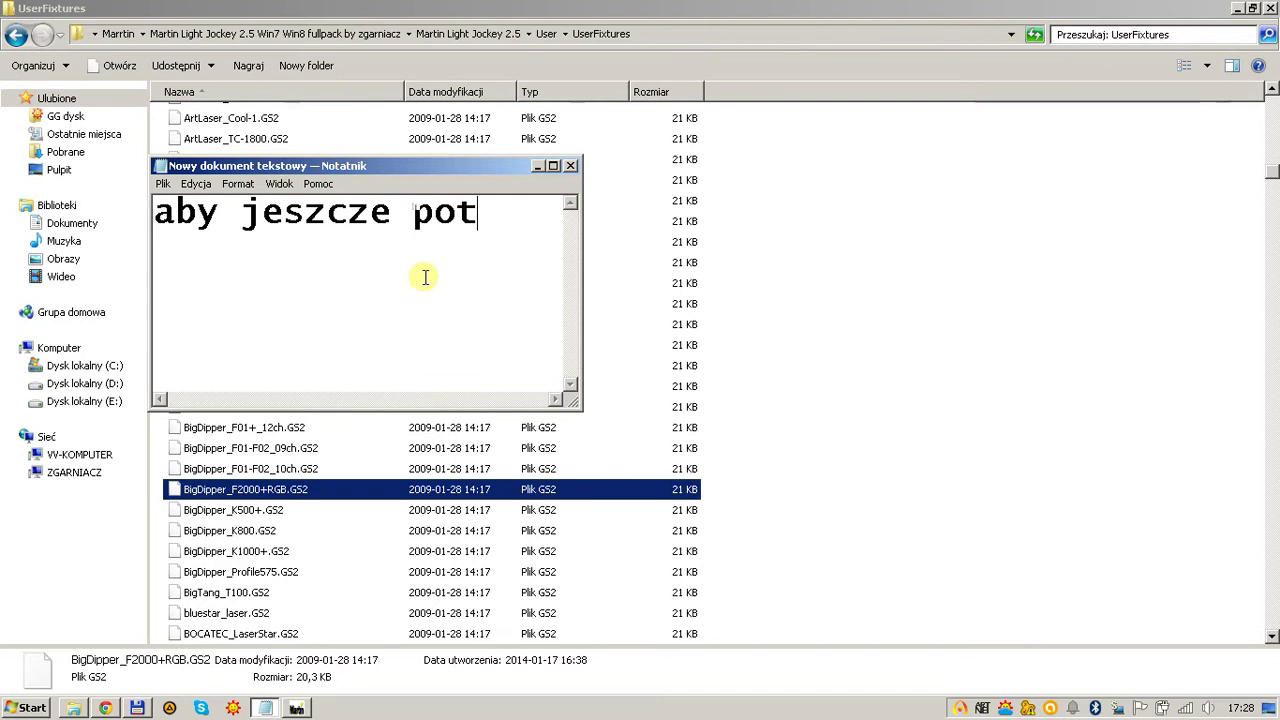
type("wierdz")
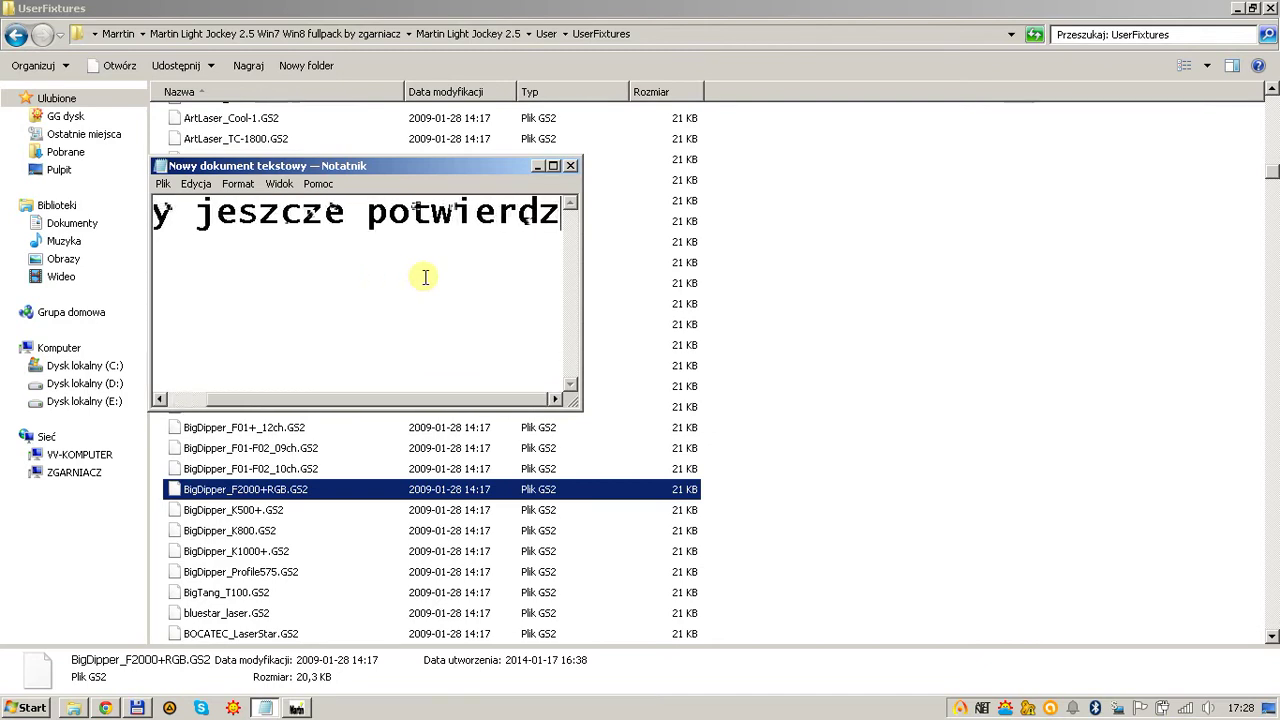
type("ic ze wszyst")
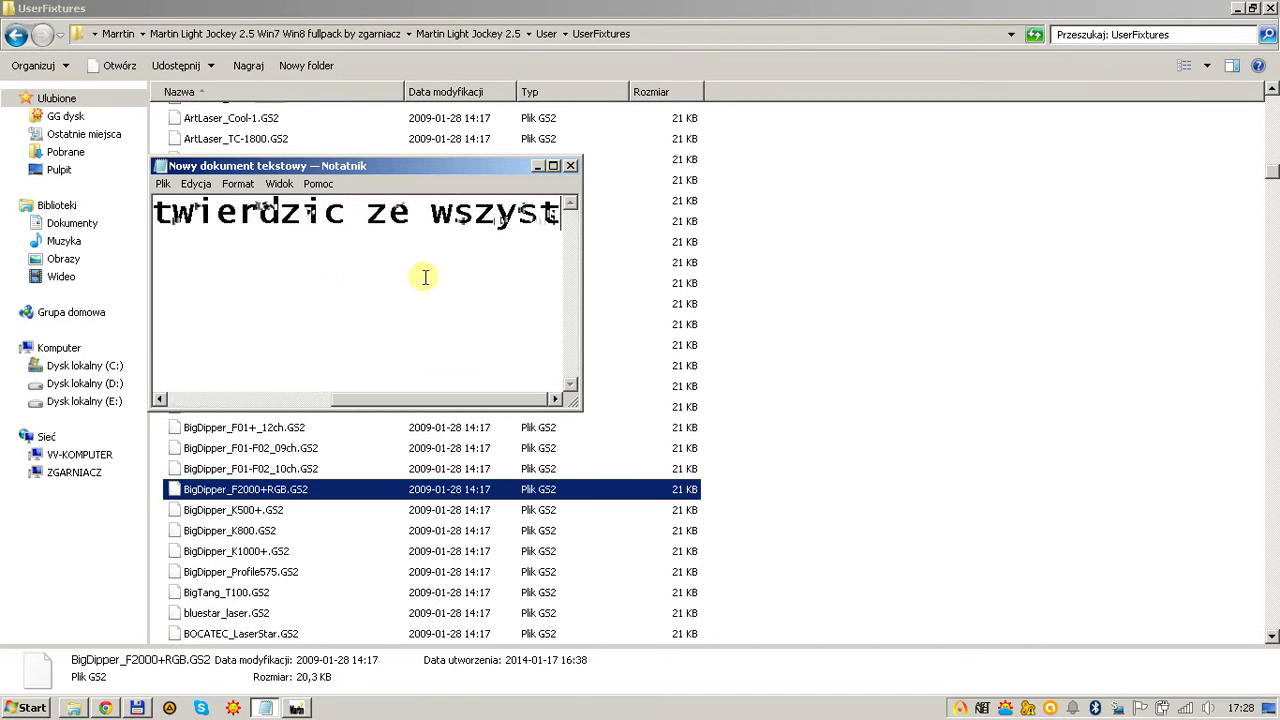
type("ko dziala z")
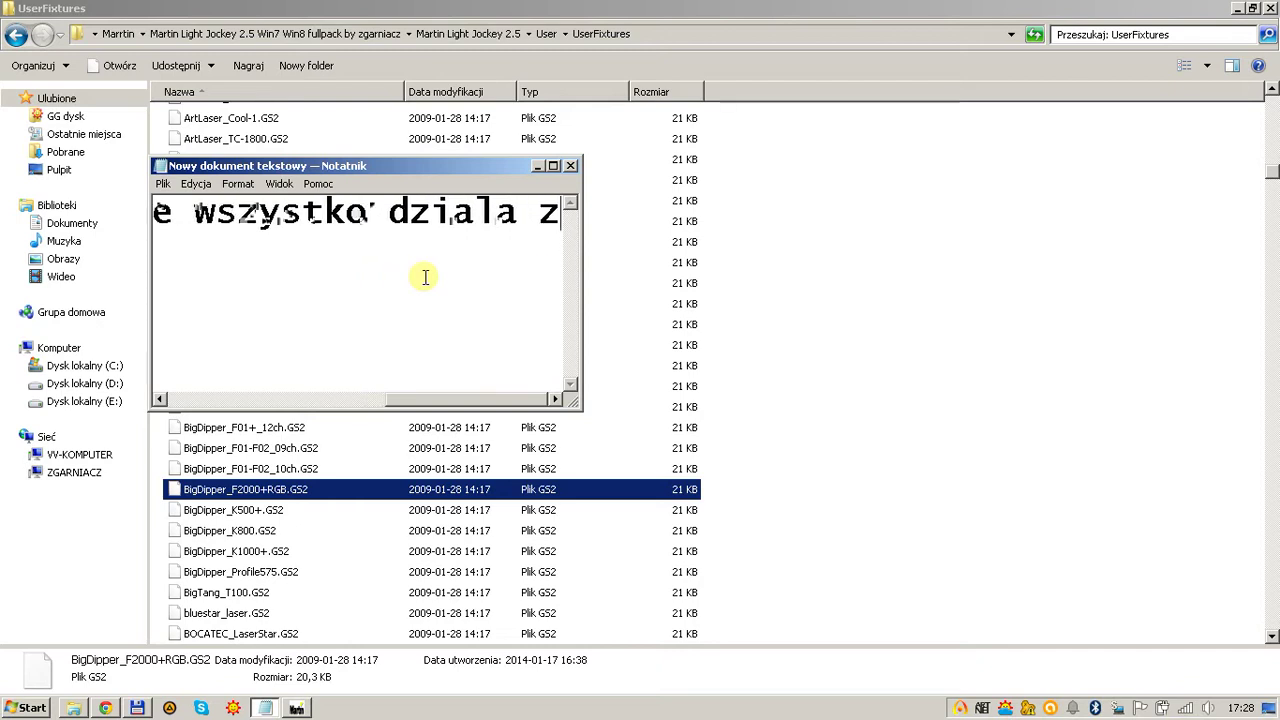
type("aprezentuje dzialanie")
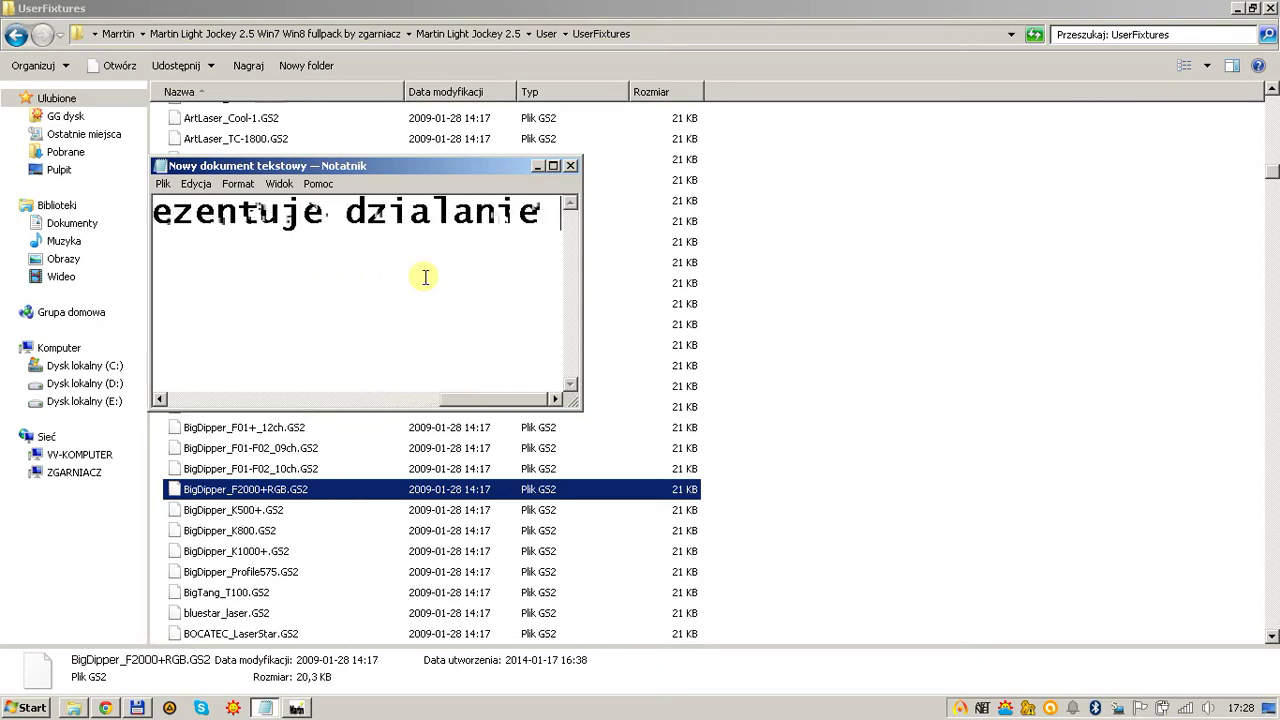
type(" w ")
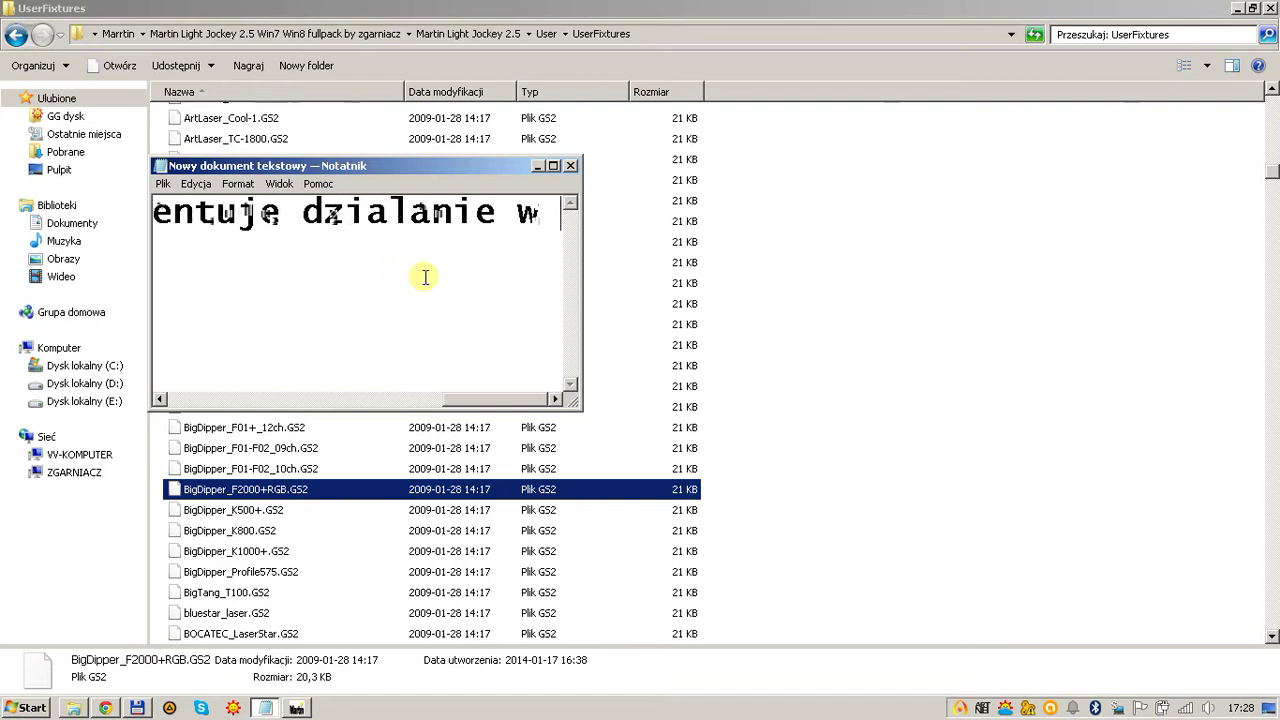
type("offline ")
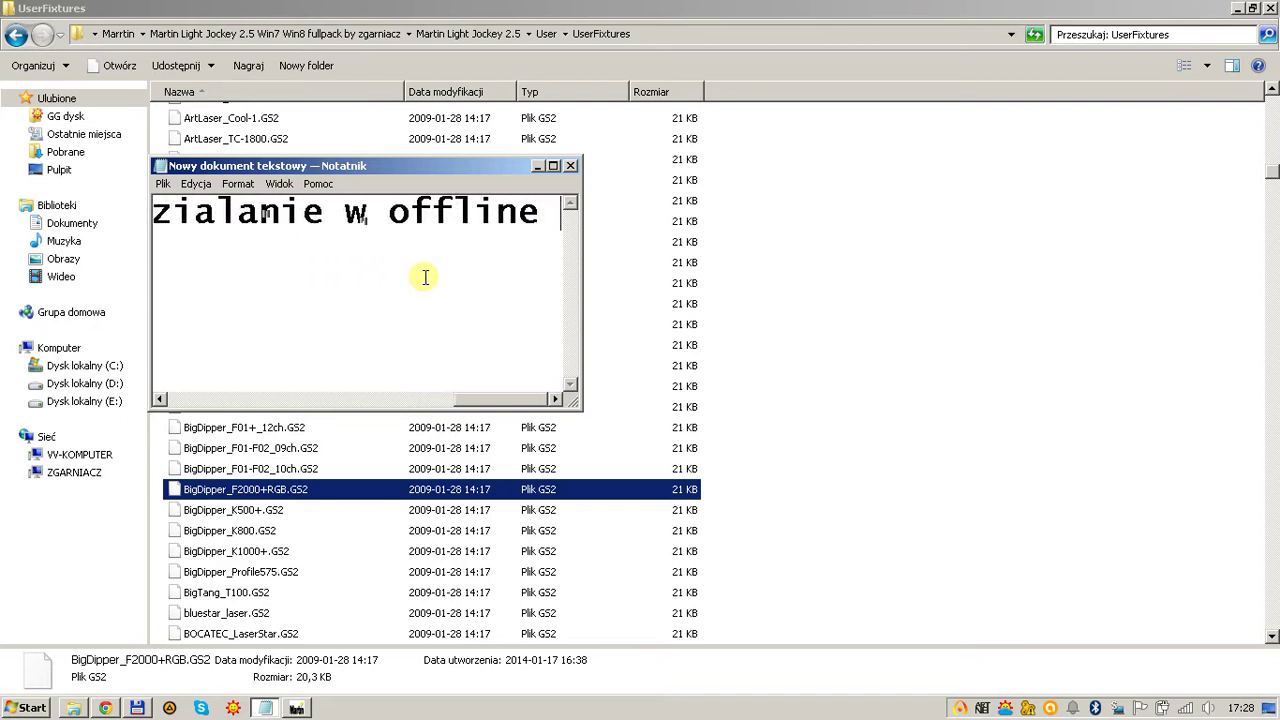
type("visa")
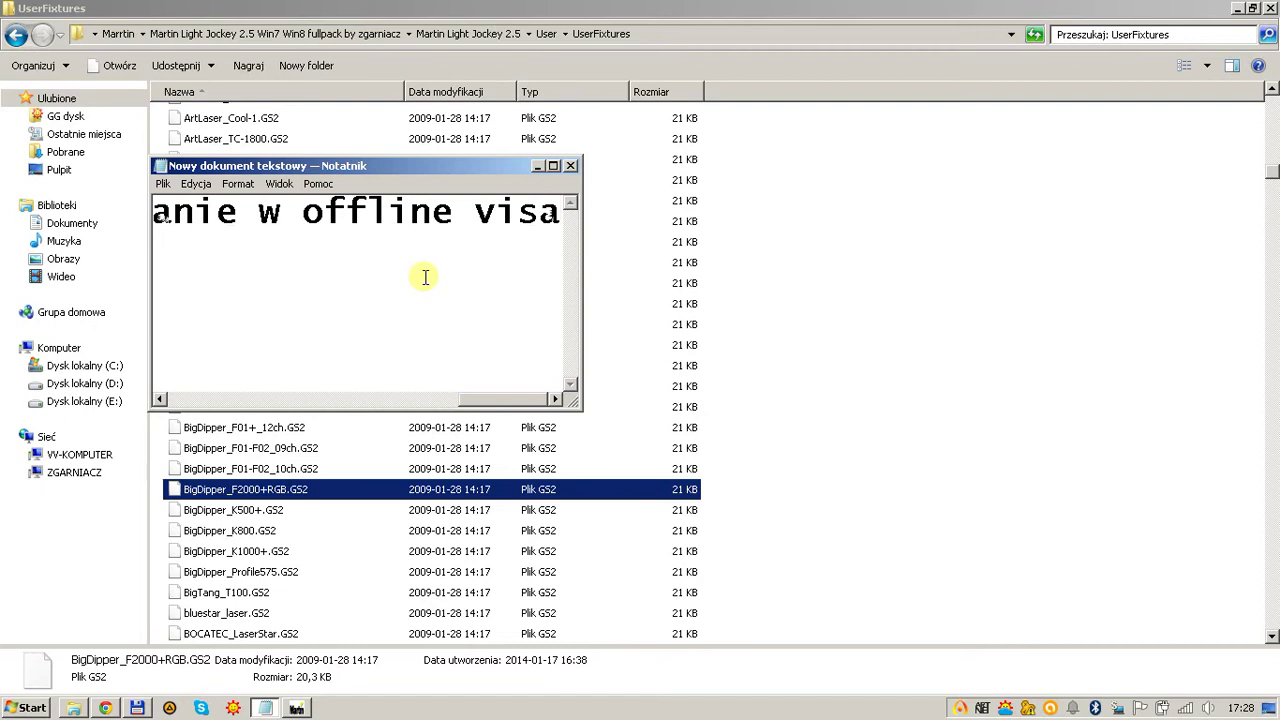
type("l")
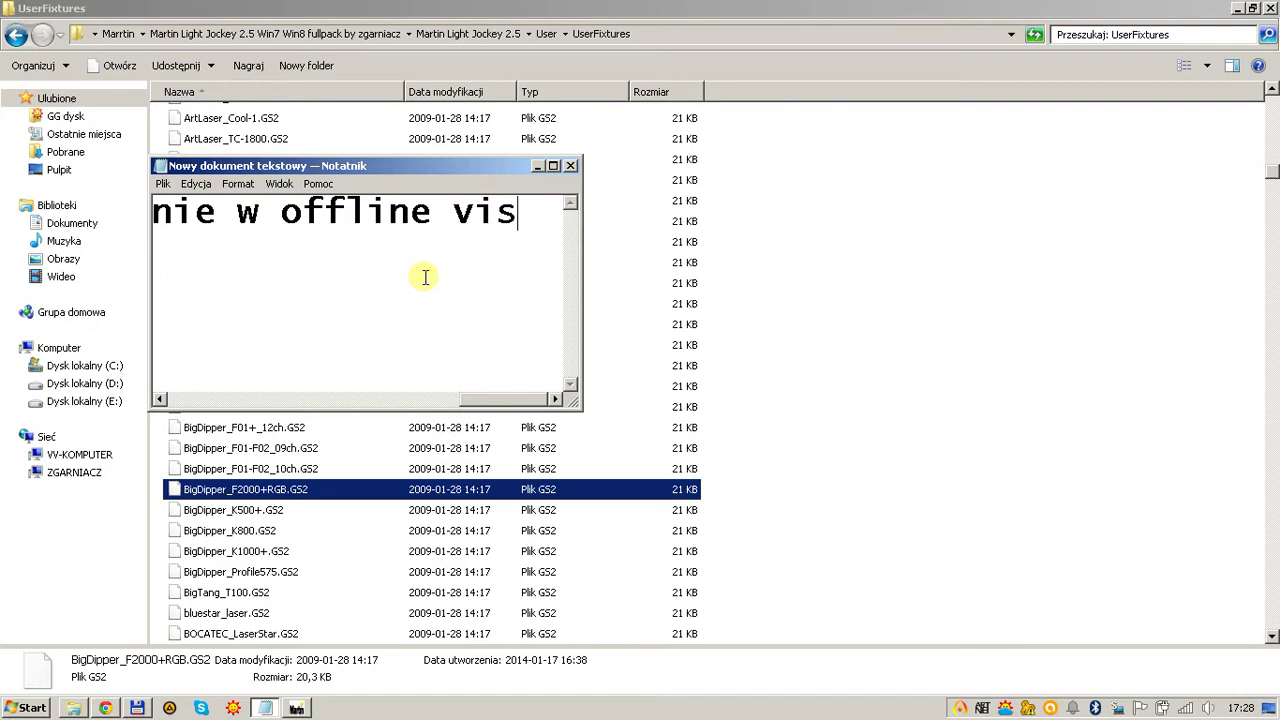
- Clear the whole Notepad note and return to the UserFixtures folder with no file selected
key("ctrl+a")
key("BackSpace")
left_click(720, 318)
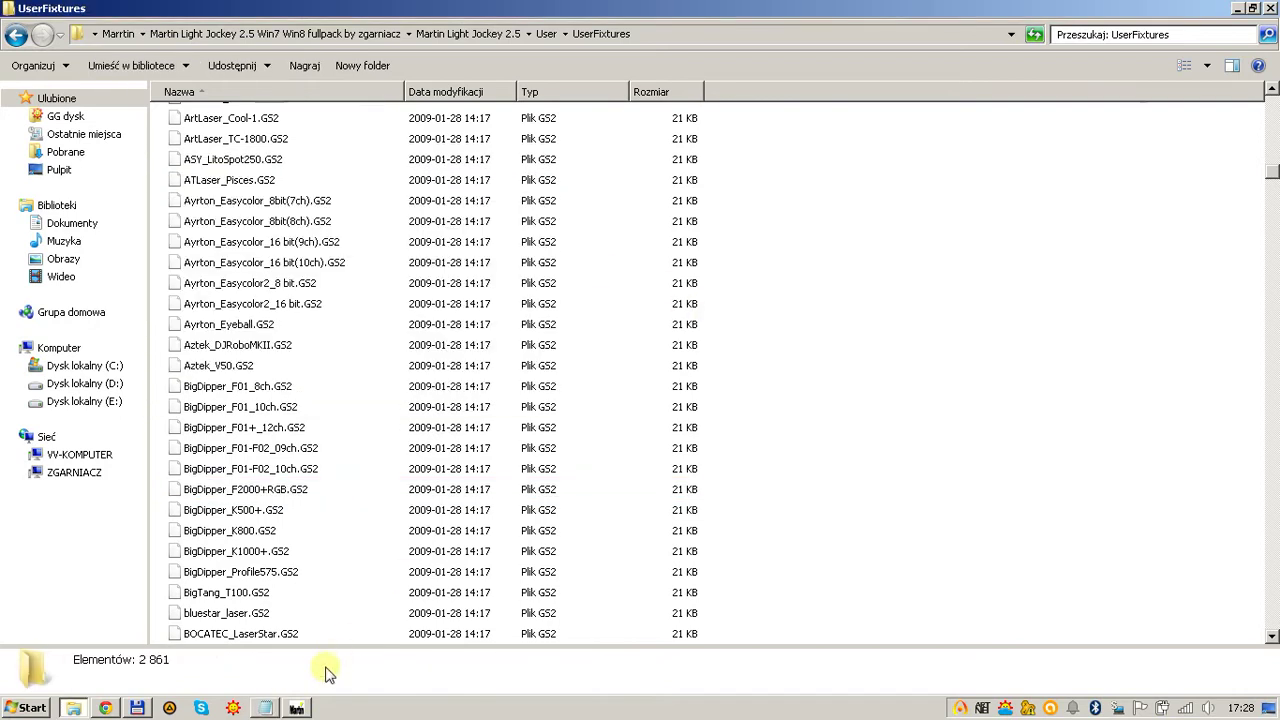
- Switch back to LightJockey and open the Fixture Configuration
left_click(290, 709)
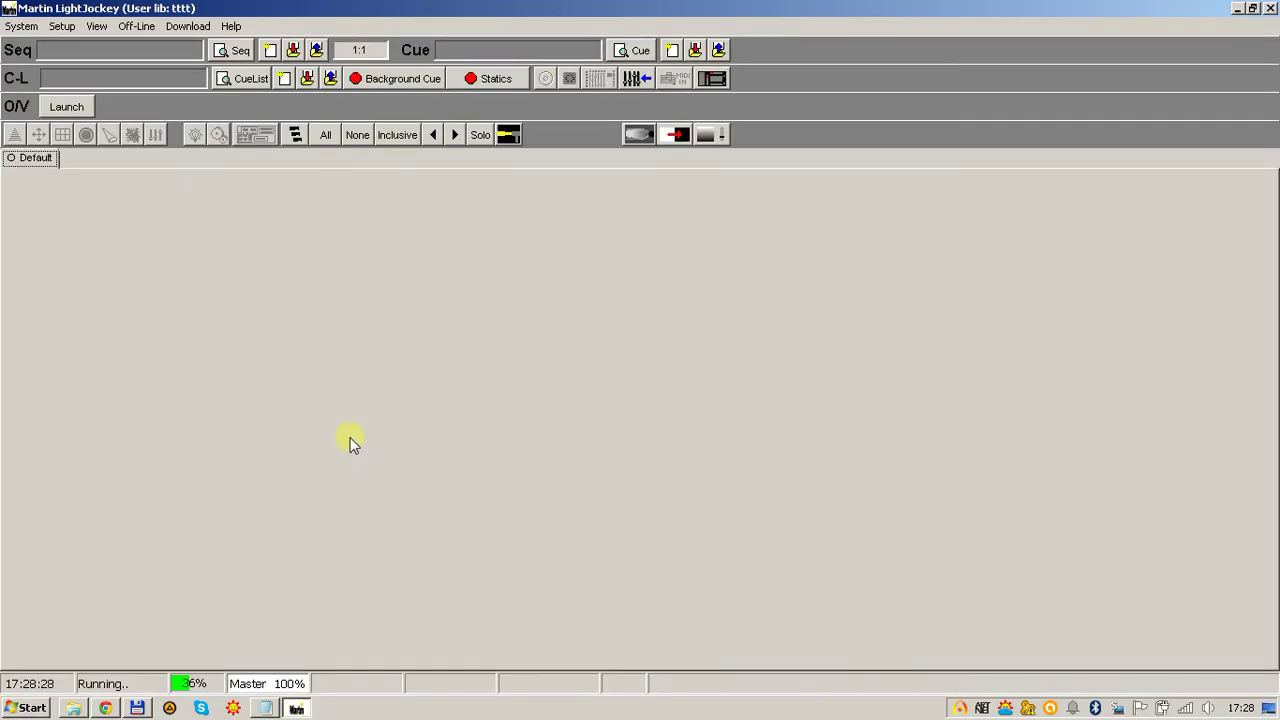
left_click(61, 26)
left_click(78, 50)
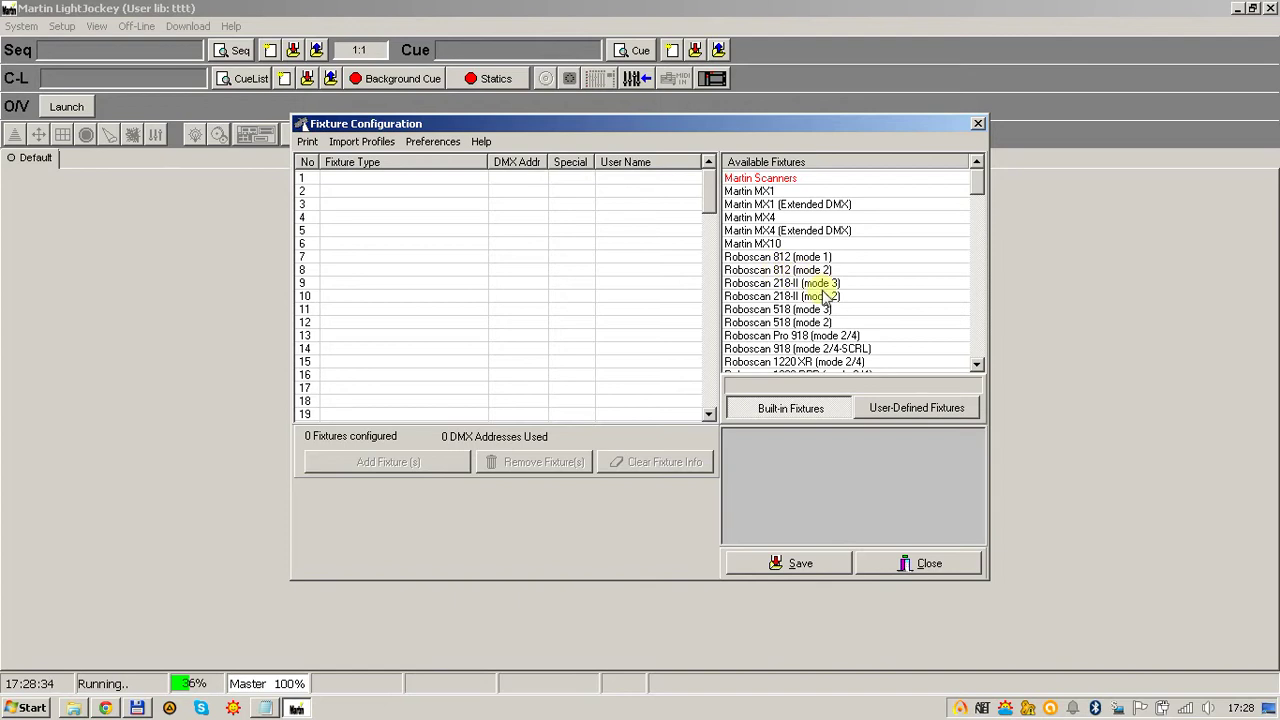
- Add four Roboscan 518 (mode 2) fixtures to the fixture list, starting from fixture number 1
left_click(795, 322)
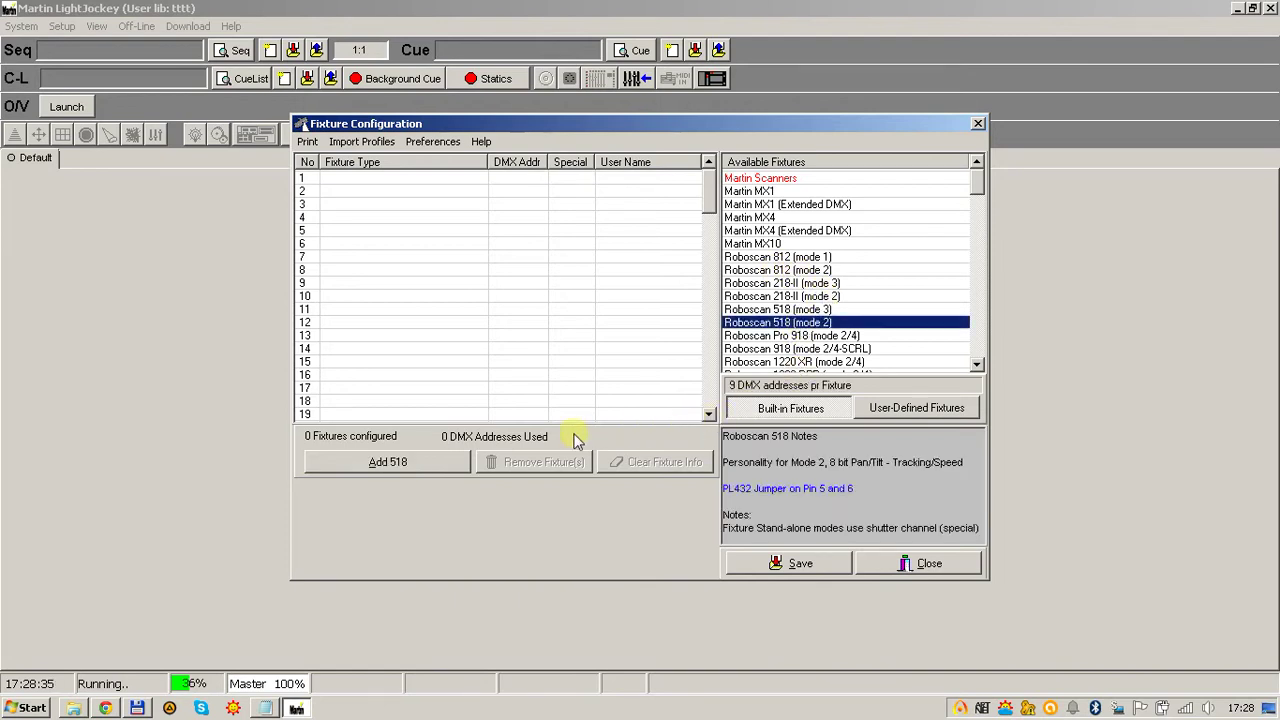
left_click(410, 463)
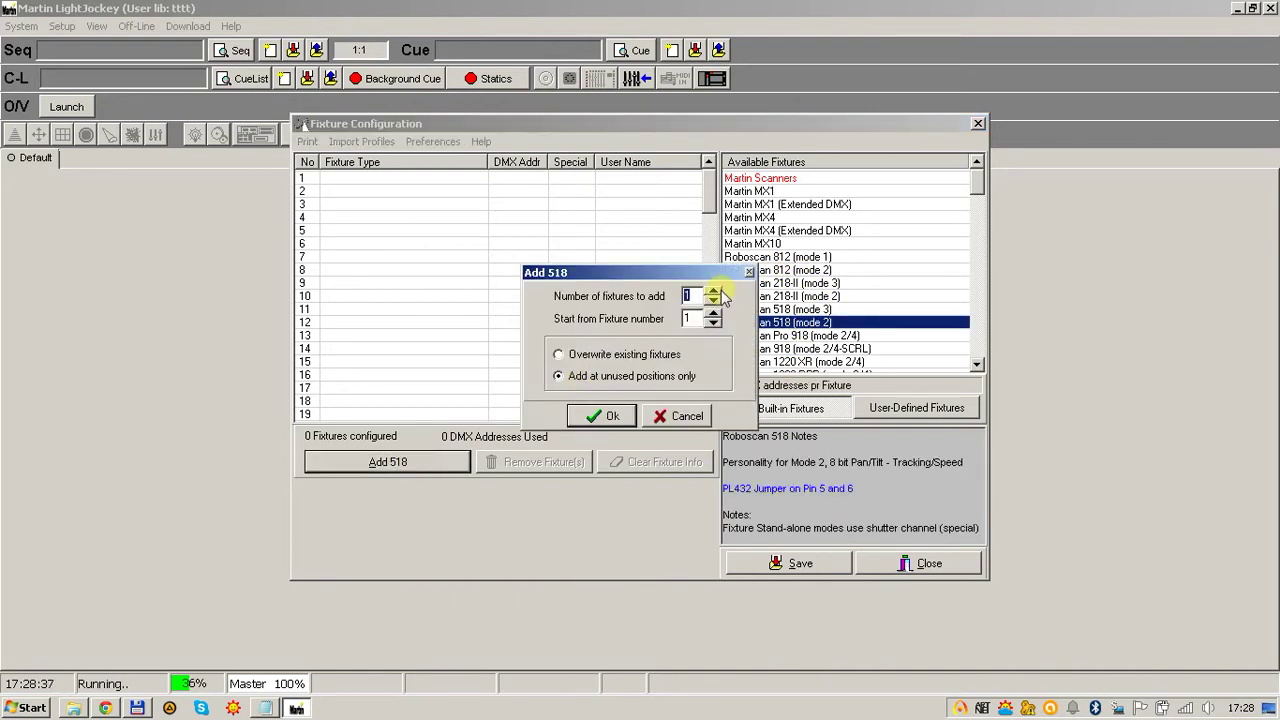
left_click(617, 415)
- Select the four Roboscan 518 fixtures and assign their DMX addresses automatically on Link 1
left_click(434, 218)
left_click_drag(434, 226, 430, 178)
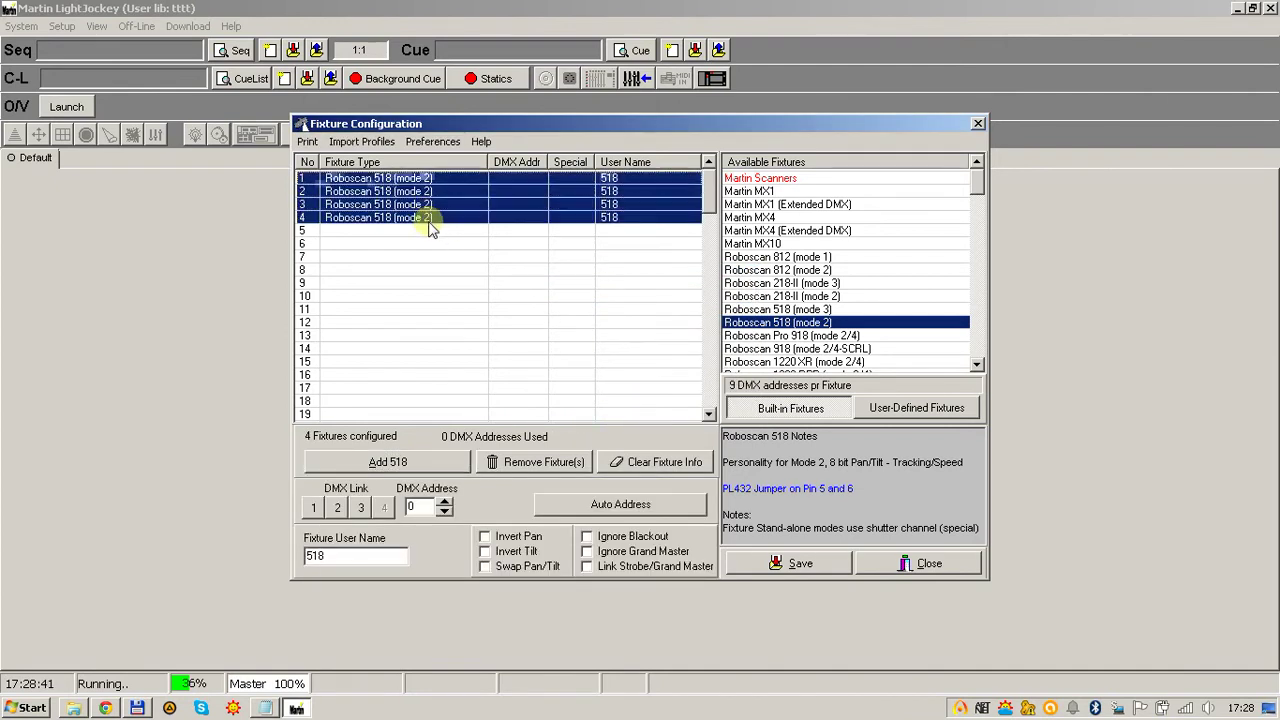
left_click(545, 505)
left_click(507, 418)
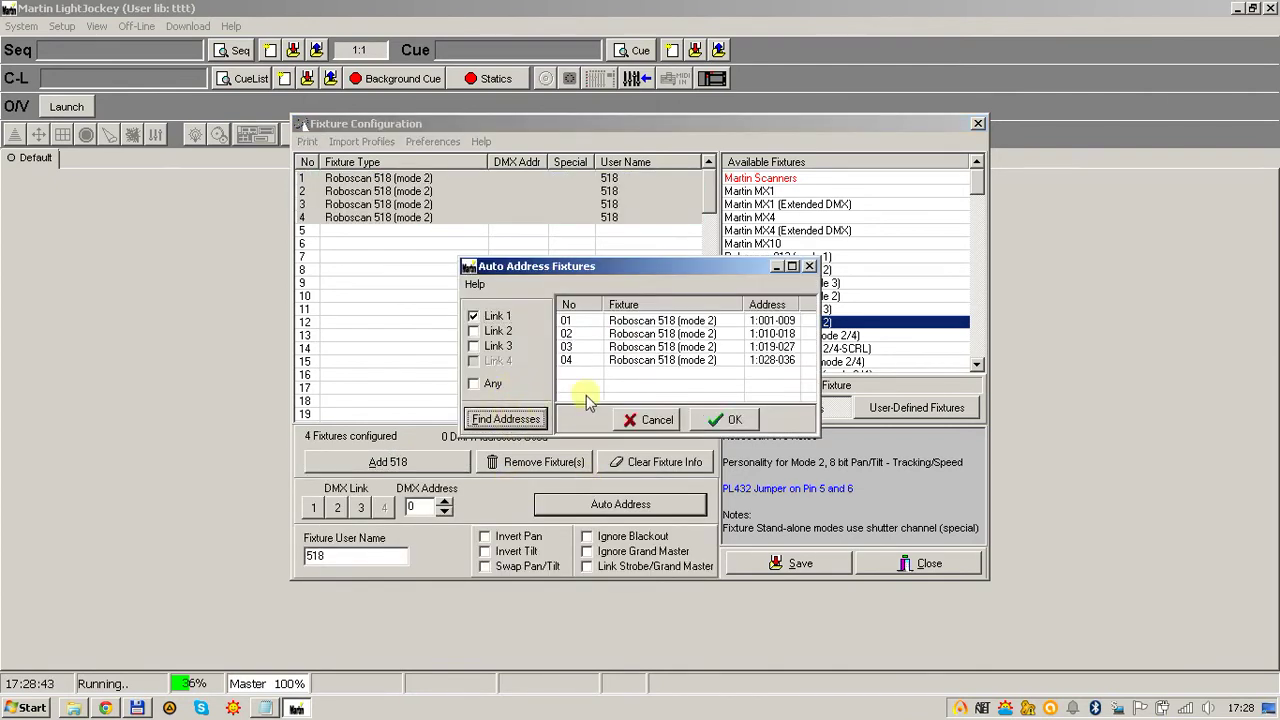
left_click(712, 419)
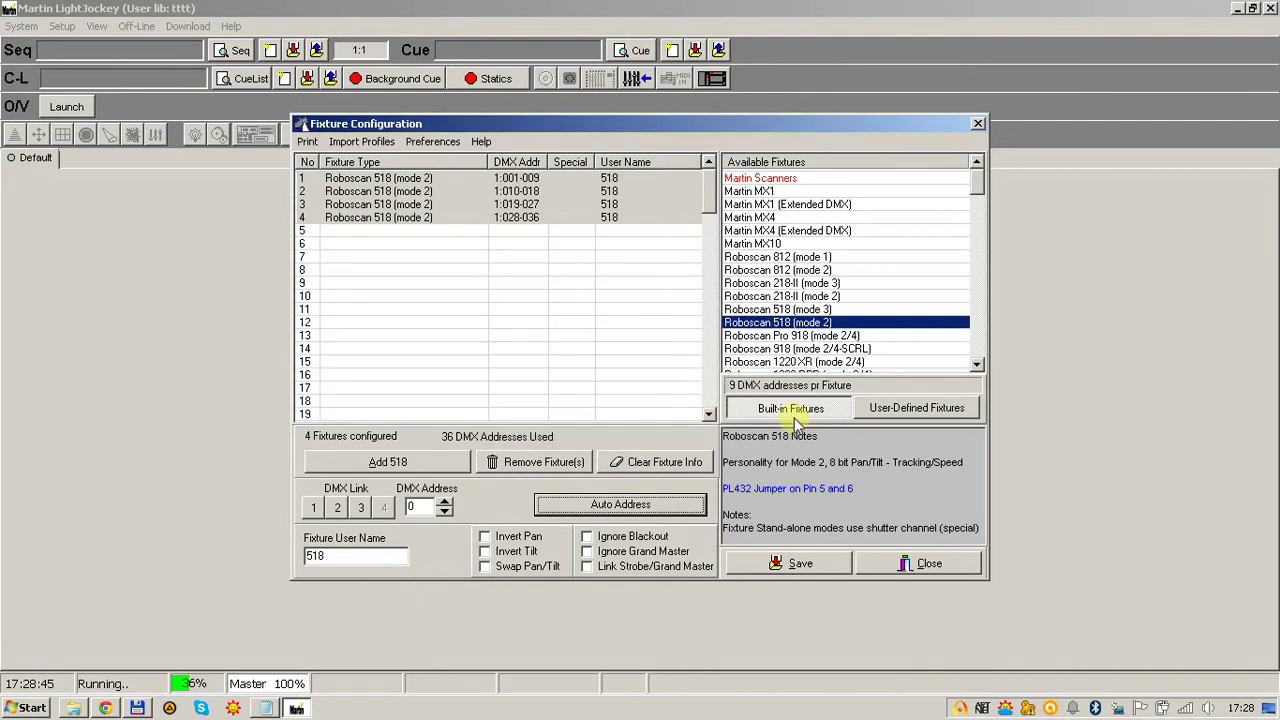
- Save the fixture configuration and close it
left_click(795, 563)
left_click(588, 393)
left_click(597, 413)
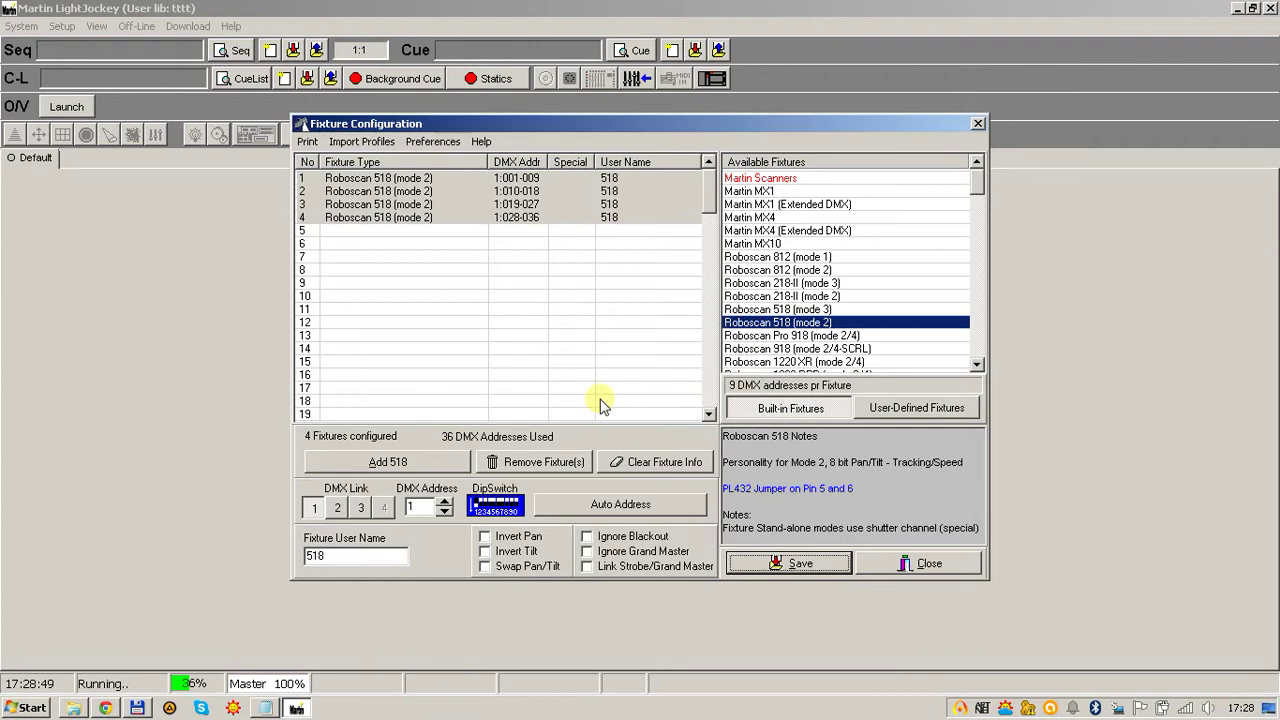
left_click(925, 563)
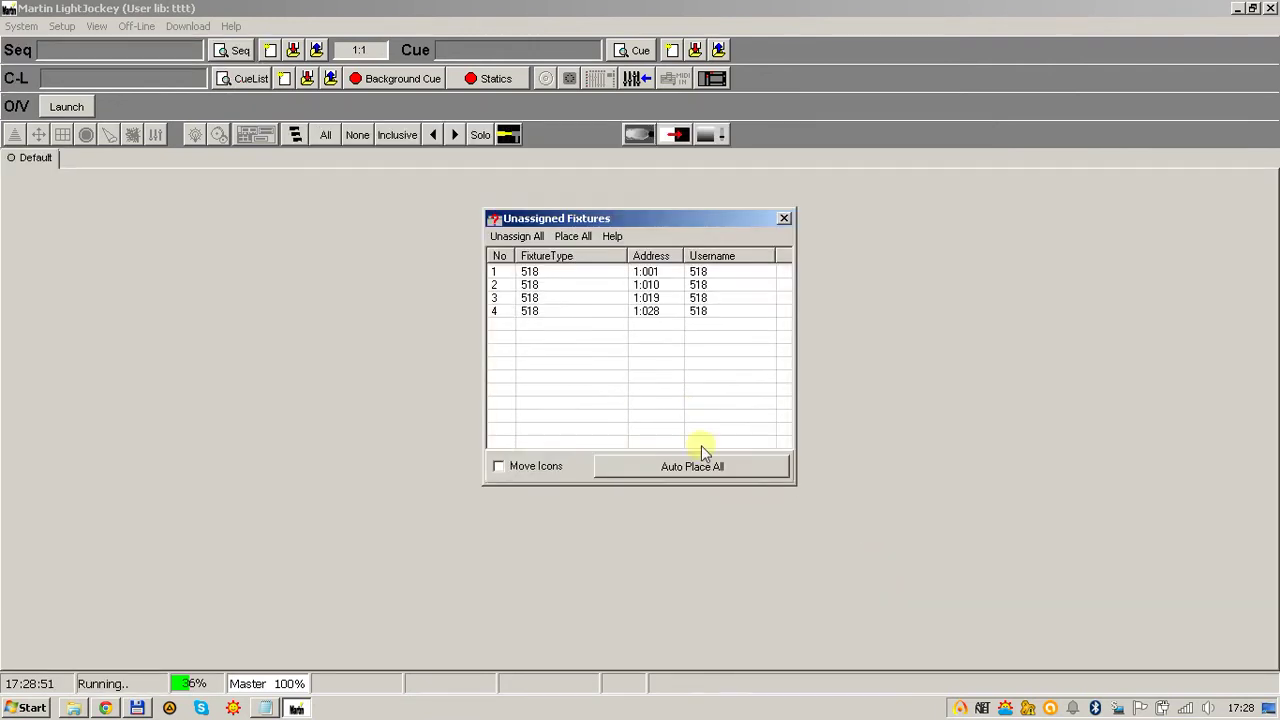
- Auto-place all four unassigned 518 fixtures on the Default page
left_click(688, 463)
left_click(612, 389)
left_click(614, 389)
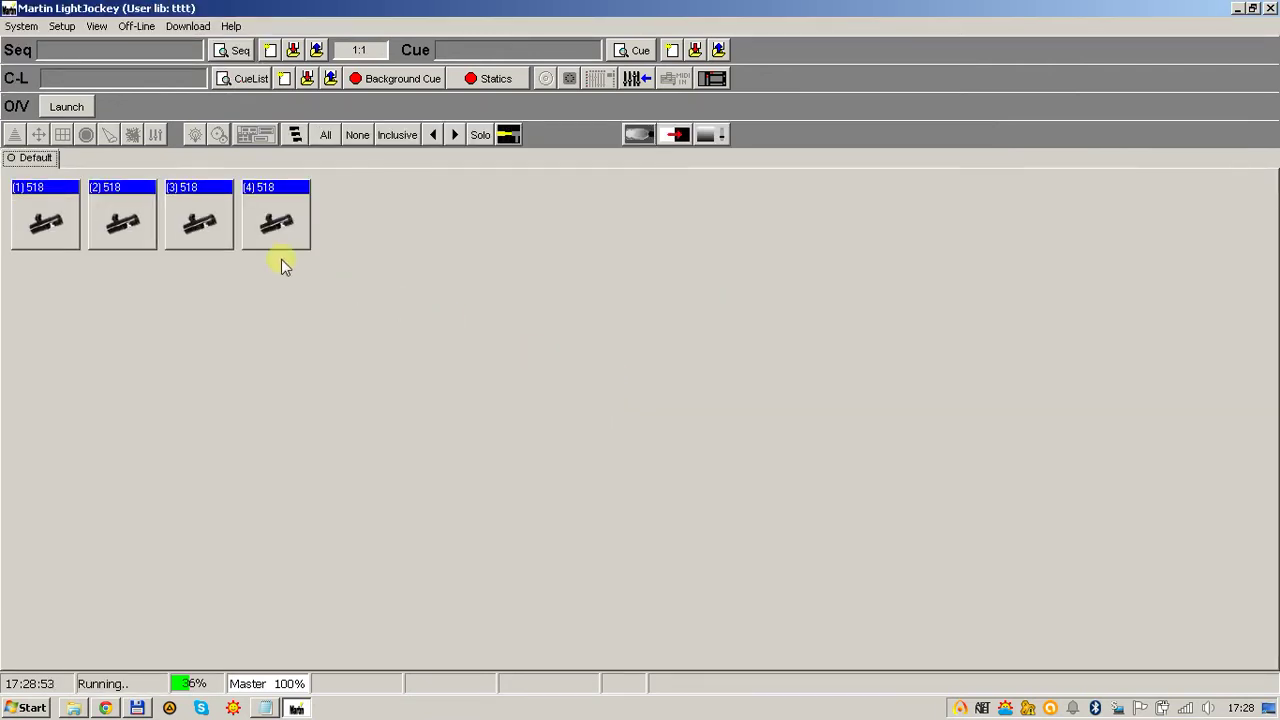
- Select all four 518 fixtures and launch the Offline Visualizer
left_click_drag(275, 240, 57, 228)
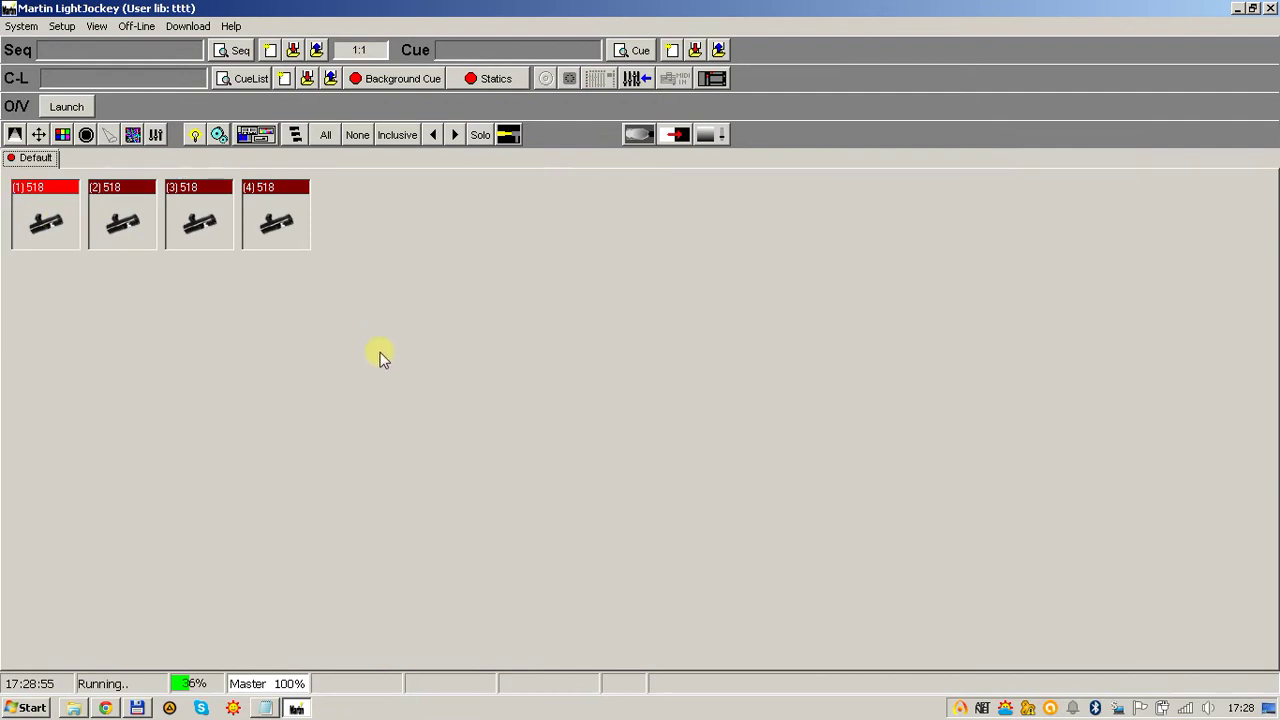
left_click(136, 26)
left_click(138, 45)
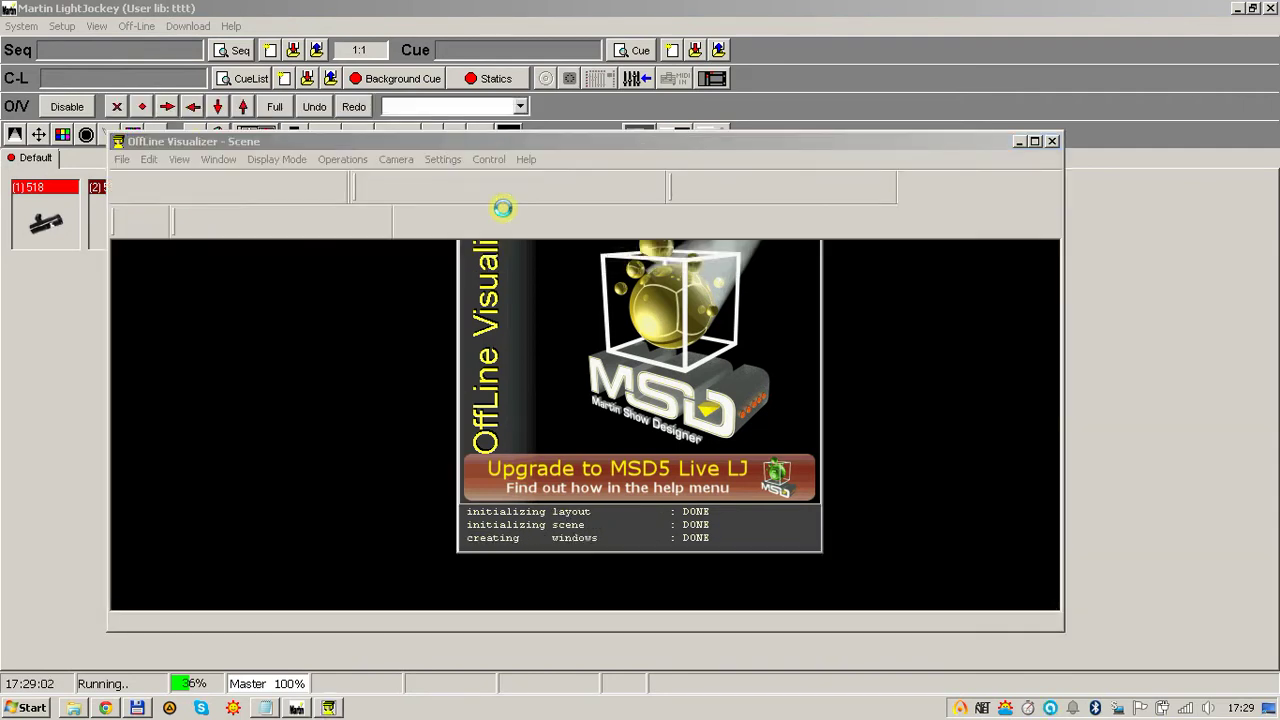
- Restore LightJockey from full screen and shrink its window to a low strip above the visualizer scene
left_click_drag(593, 152, 644, 154)
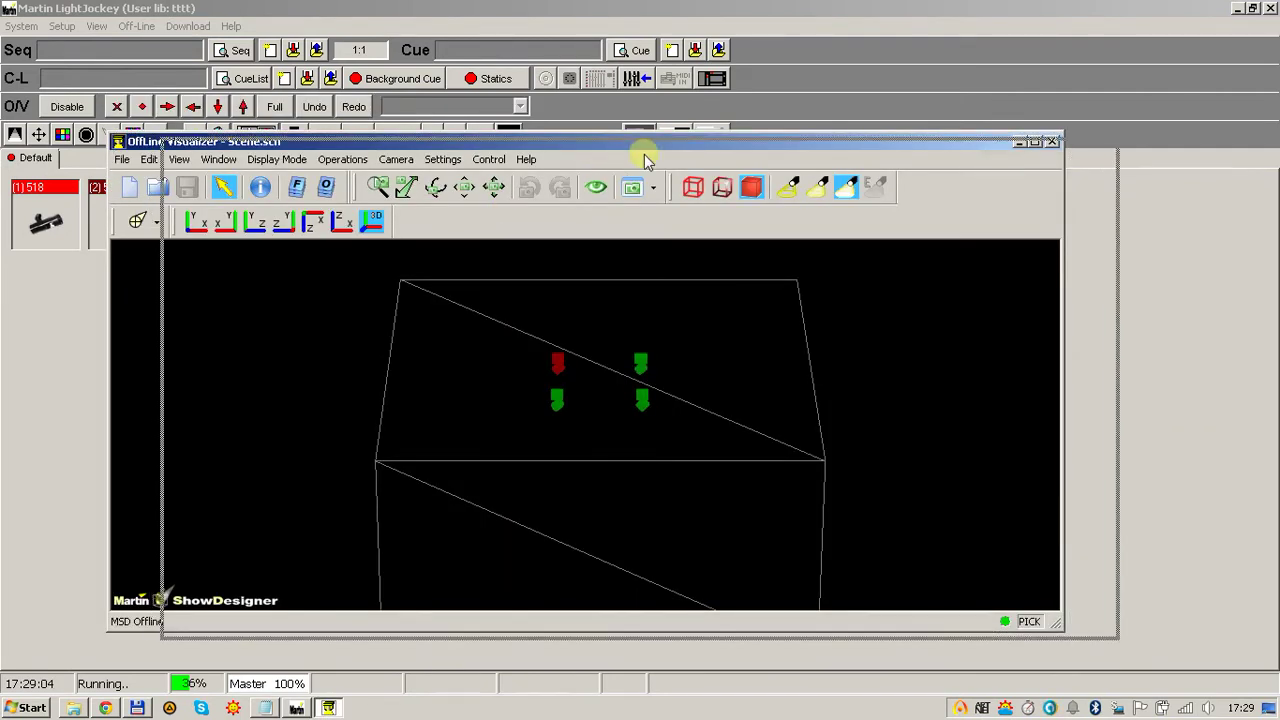
left_click(652, 8)
double_click(652, 8)
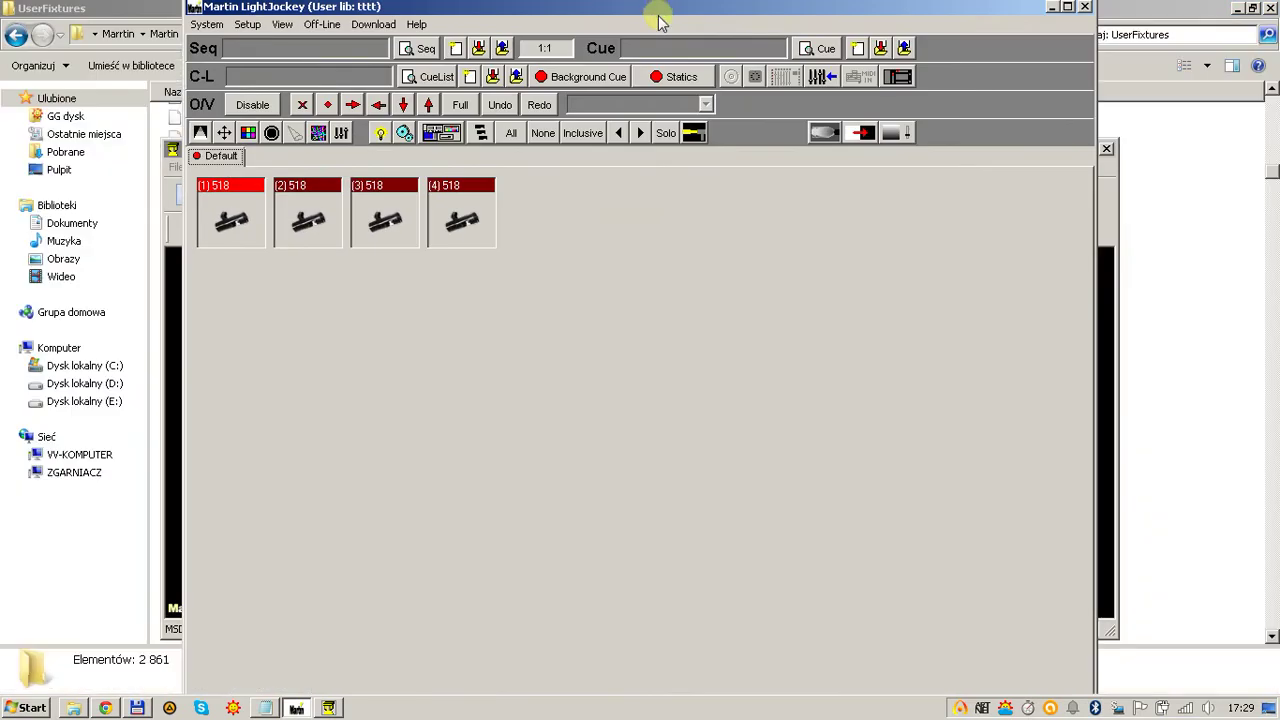
left_click_drag(654, 11, 631, 57)
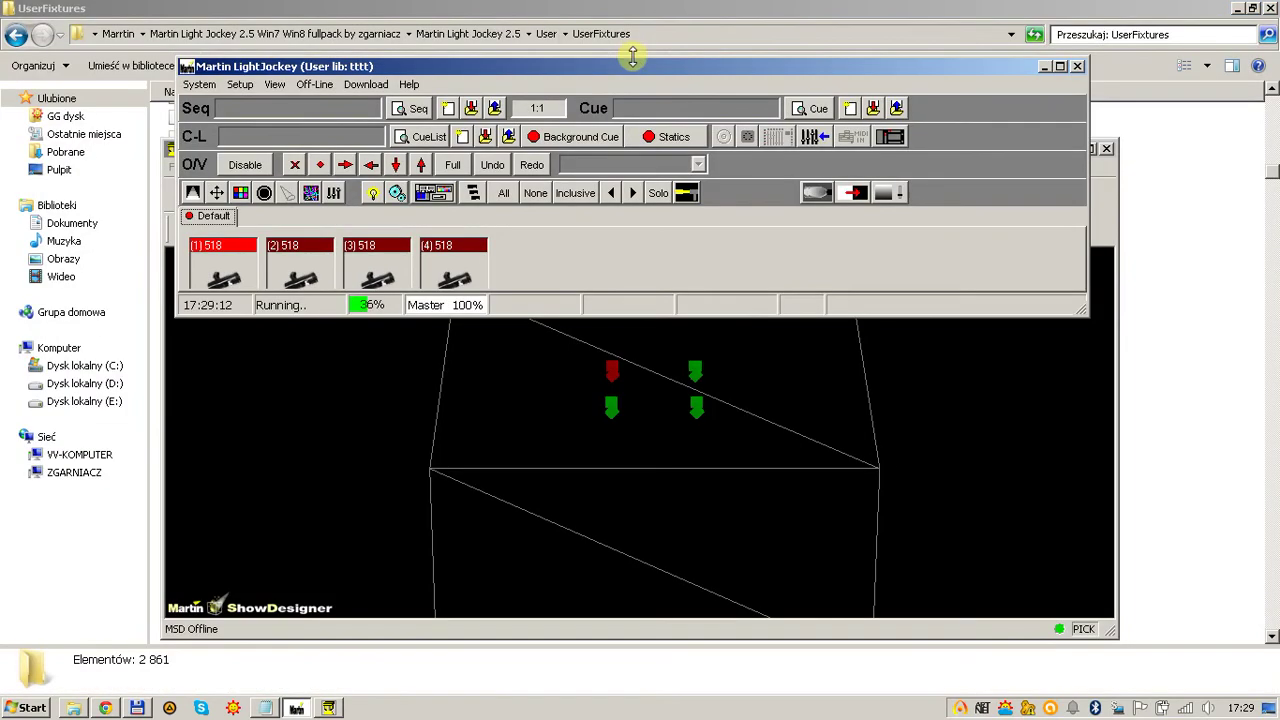
left_click_drag(639, 120, 632, 46)
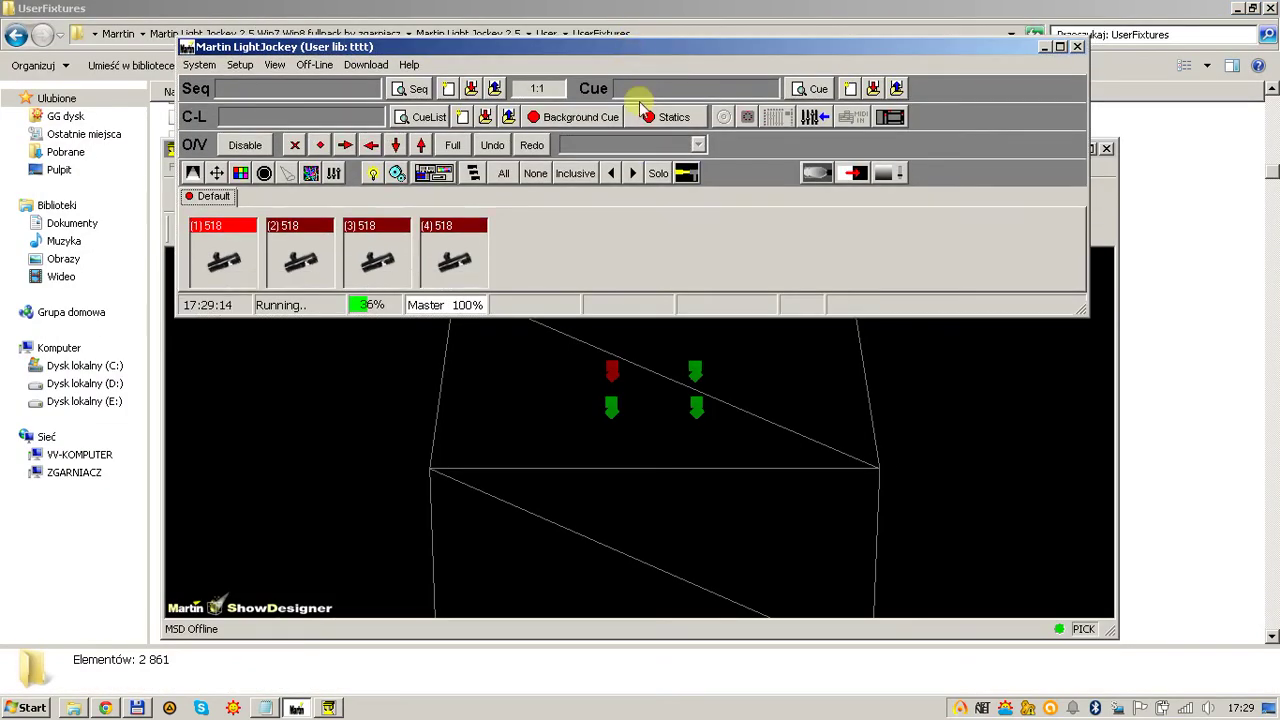
- Rearrange the Offline Visualizer and LightJockey windows so that the fixture icons and the 3D scene are both visible
left_click(652, 421)
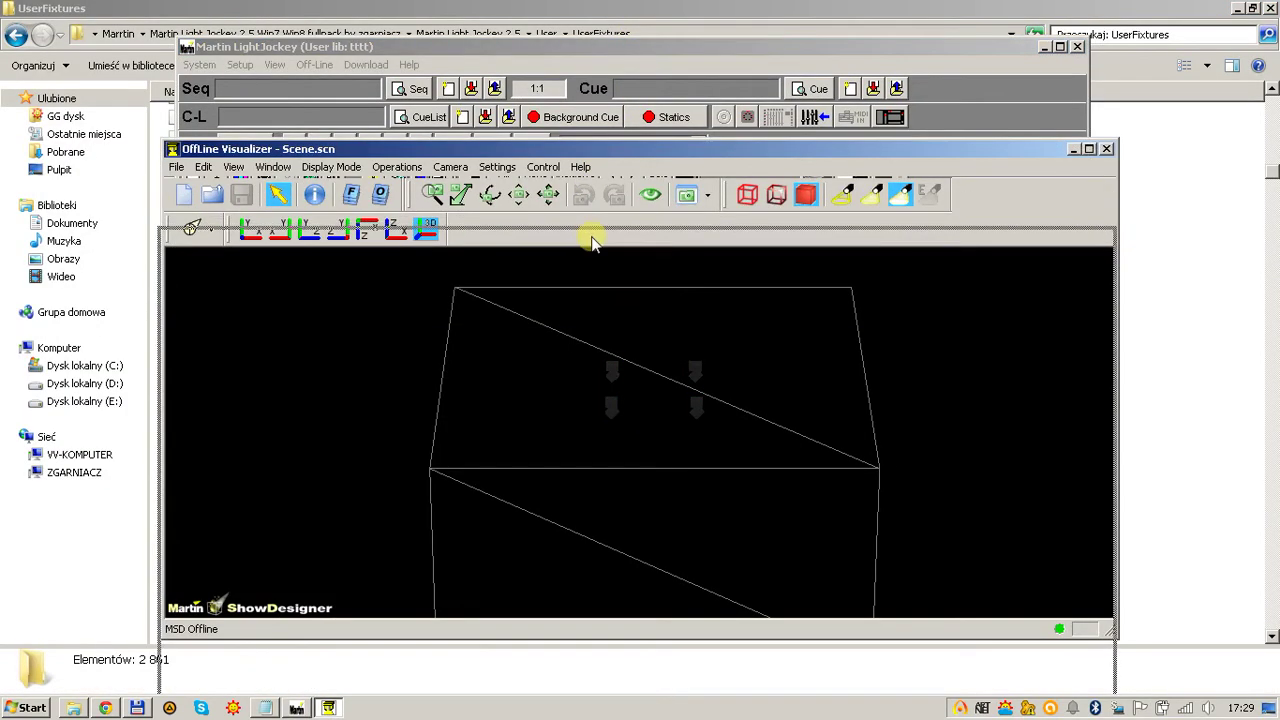
left_click_drag(596, 153, 590, 205)
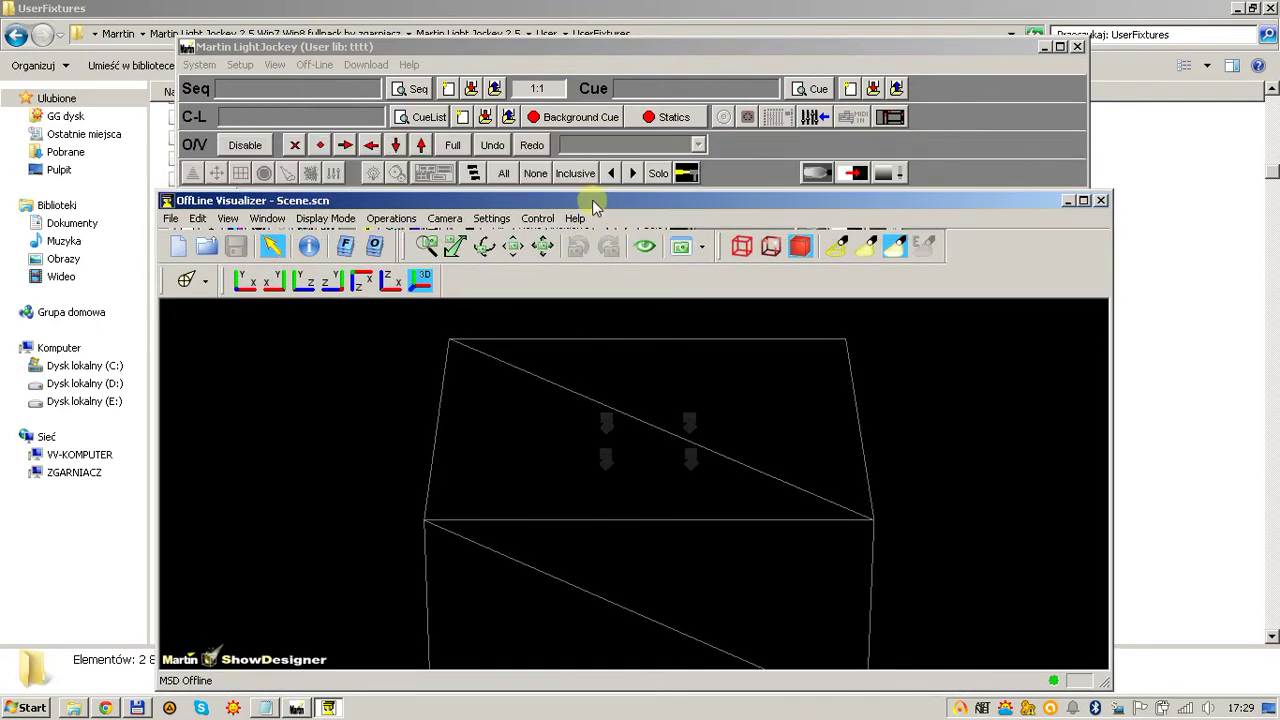
left_click_drag(745, 200, 939, 166)
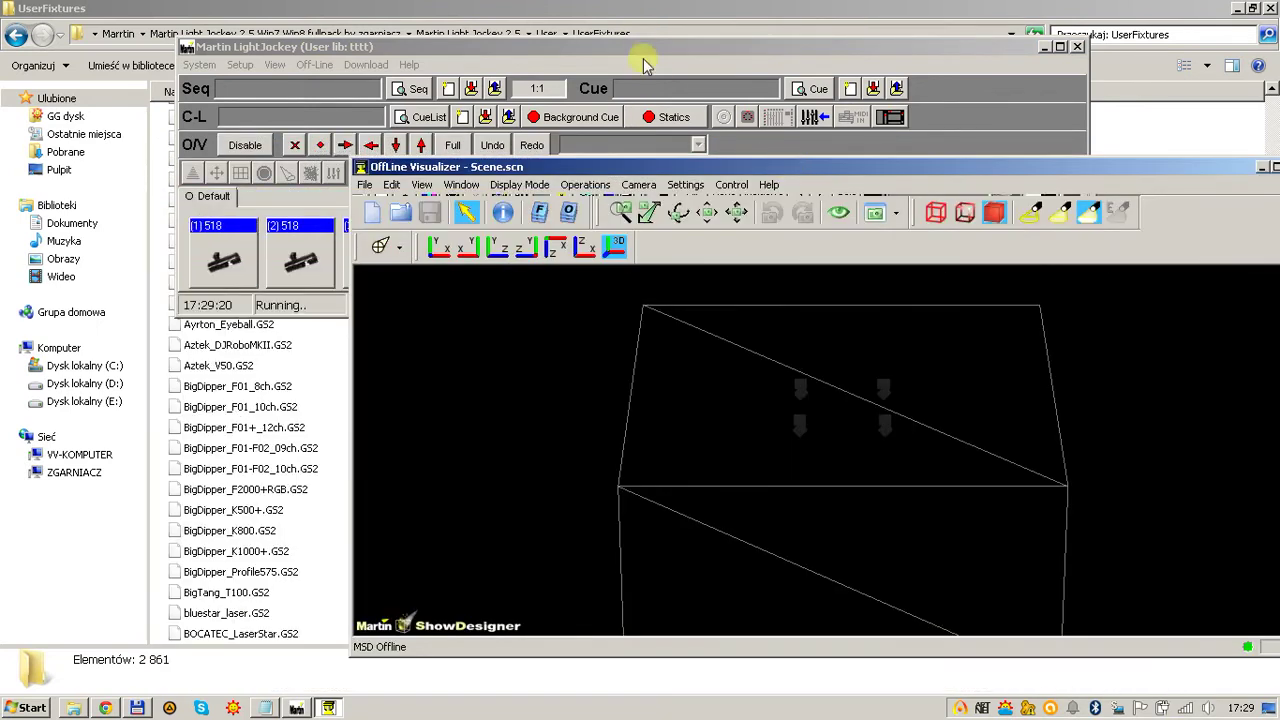
left_click_drag(650, 48, 503, 37)
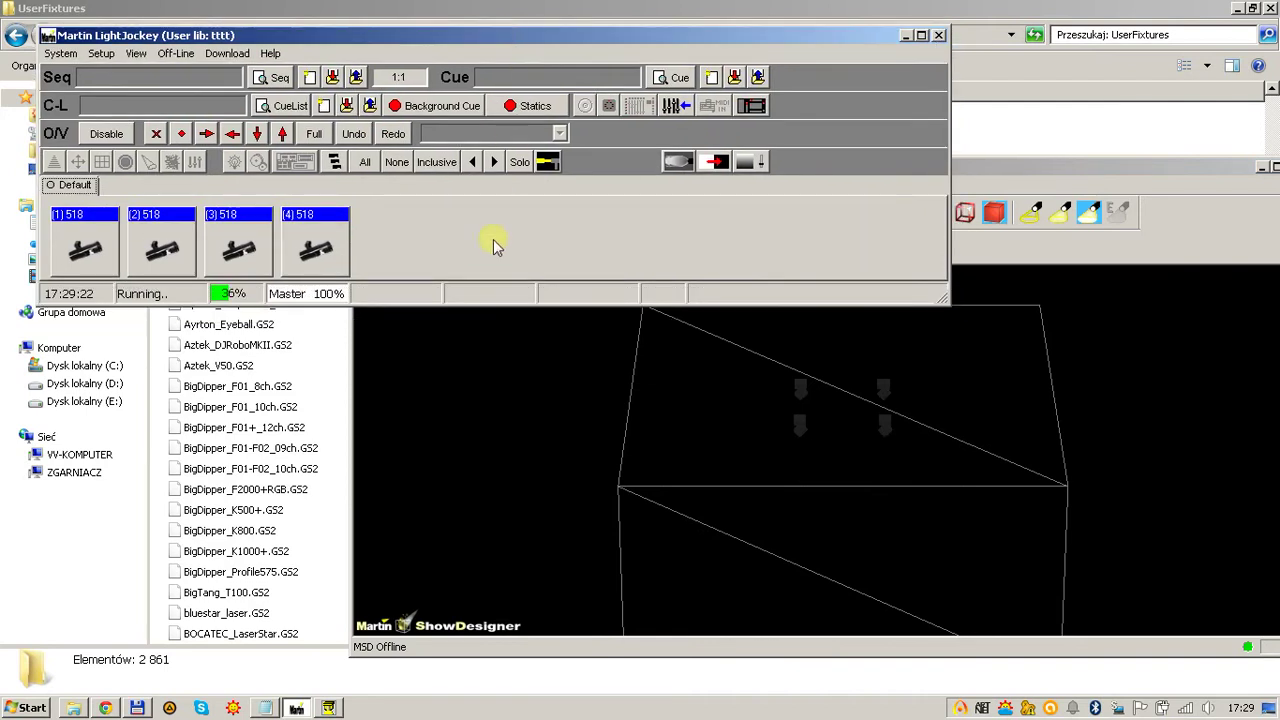
- Select the four 518 fixtures and raise their intensity to 100% in the Intensity control
left_click(463, 340)
left_click_drag(286, 251, 85, 248)
left_click(295, 162)
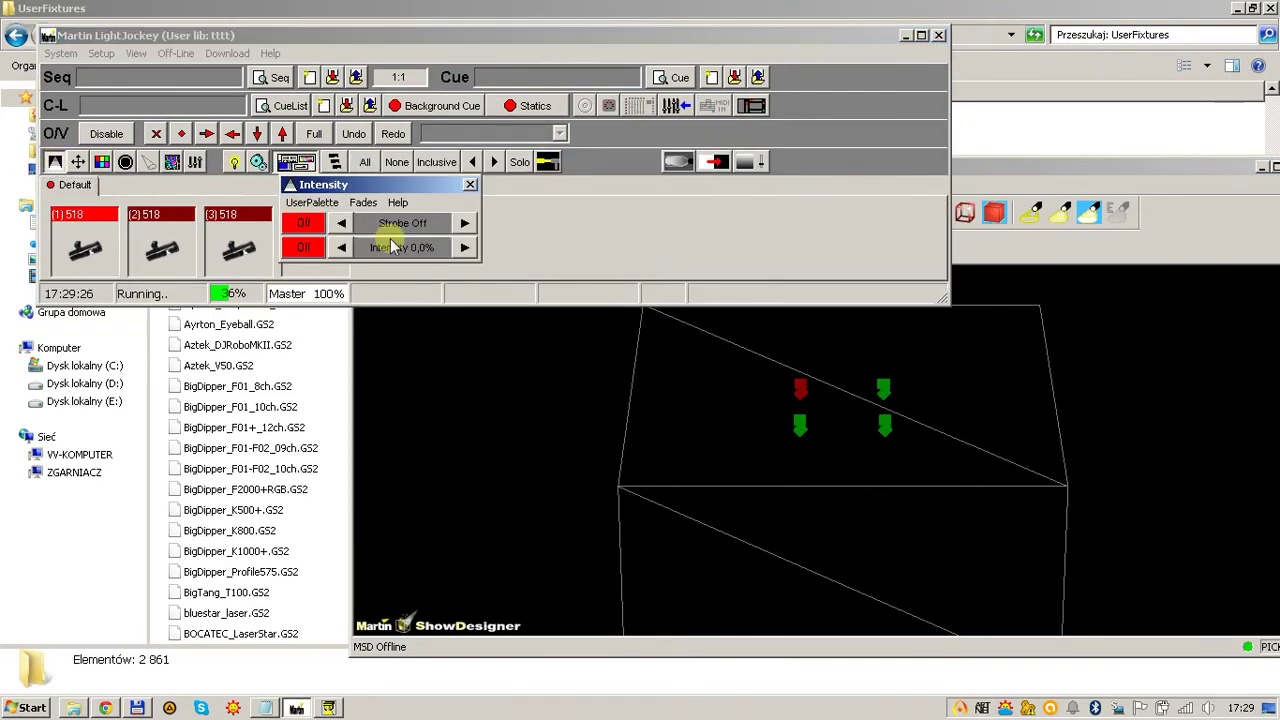
left_click_drag(400, 247, 466, 249)
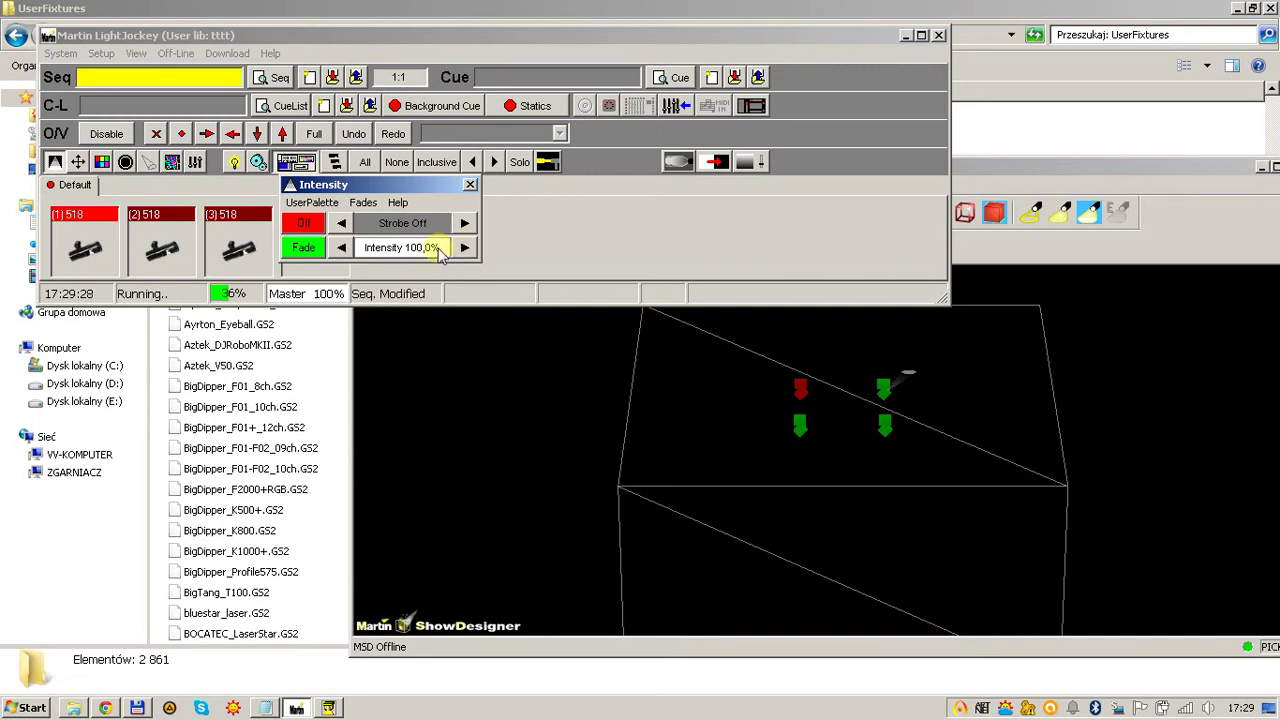
- Make the Offline Visualizer read the fixture list again
left_click(540, 407)
left_click(732, 185)
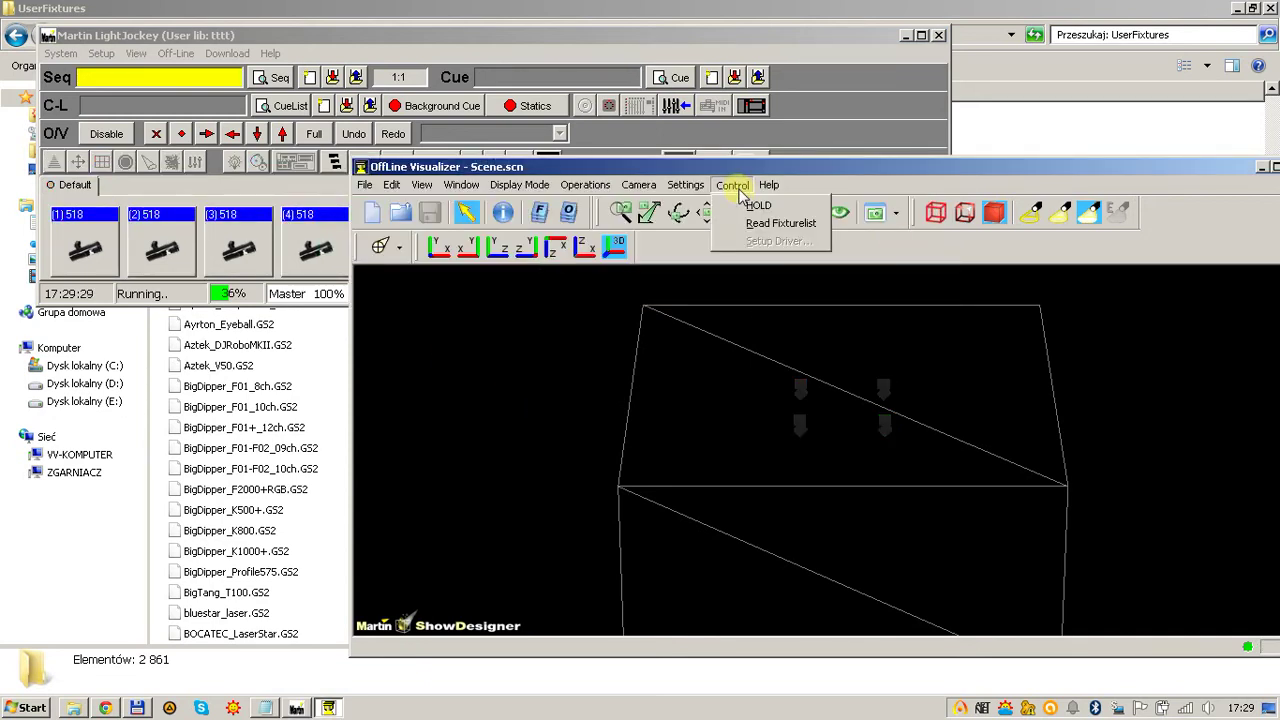
left_click(782, 223)
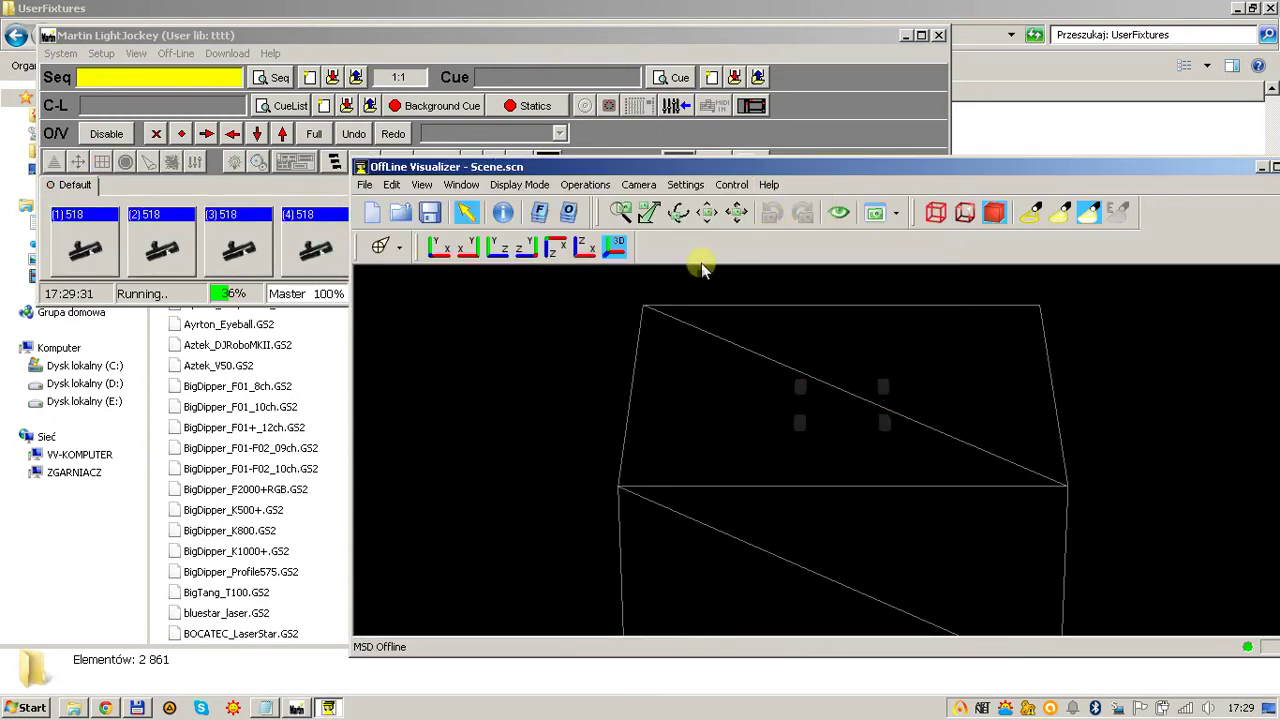
- Reselect all four fixtures, set their intensity to 100%, and activate the strobe channel in Snap mode with Strobe Off
left_click(150, 250)
left_click(238, 250)
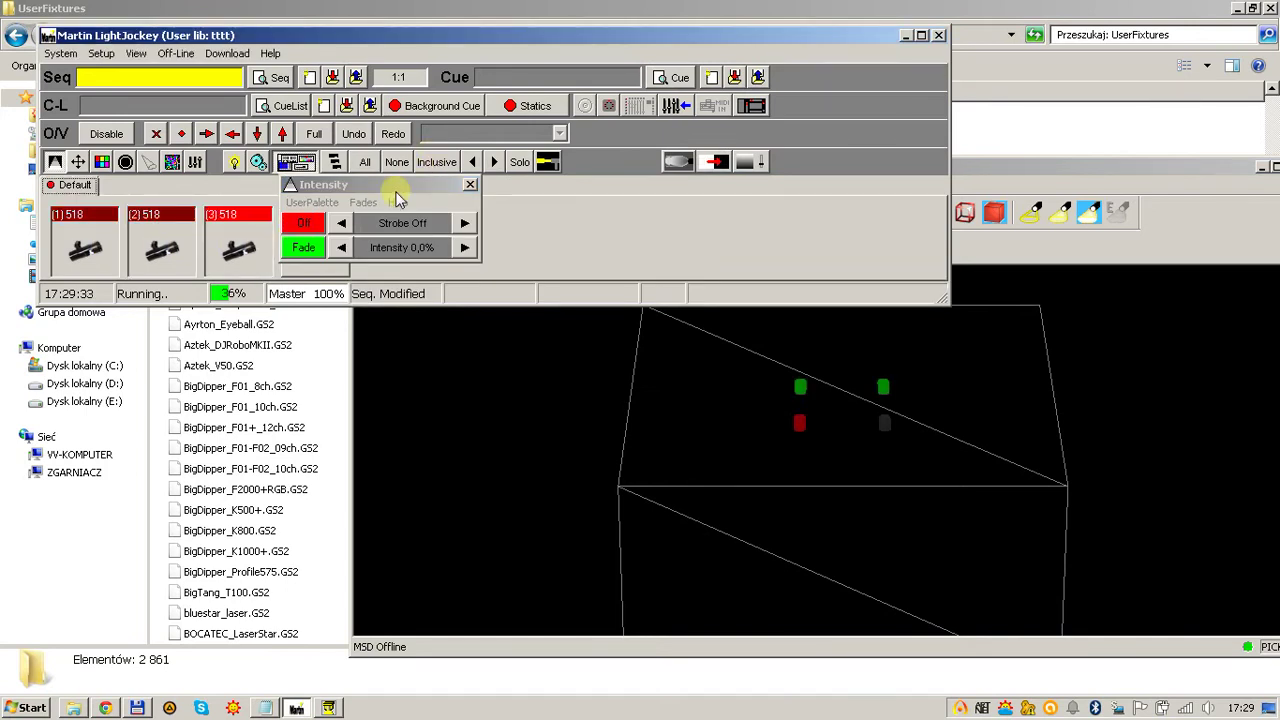
left_click_drag(394, 188, 557, 147)
left_click(335, 242)
left_click_drag(554, 214, 604, 222)
left_click_drag(620, 218, 651, 215)
left_click(626, 184)
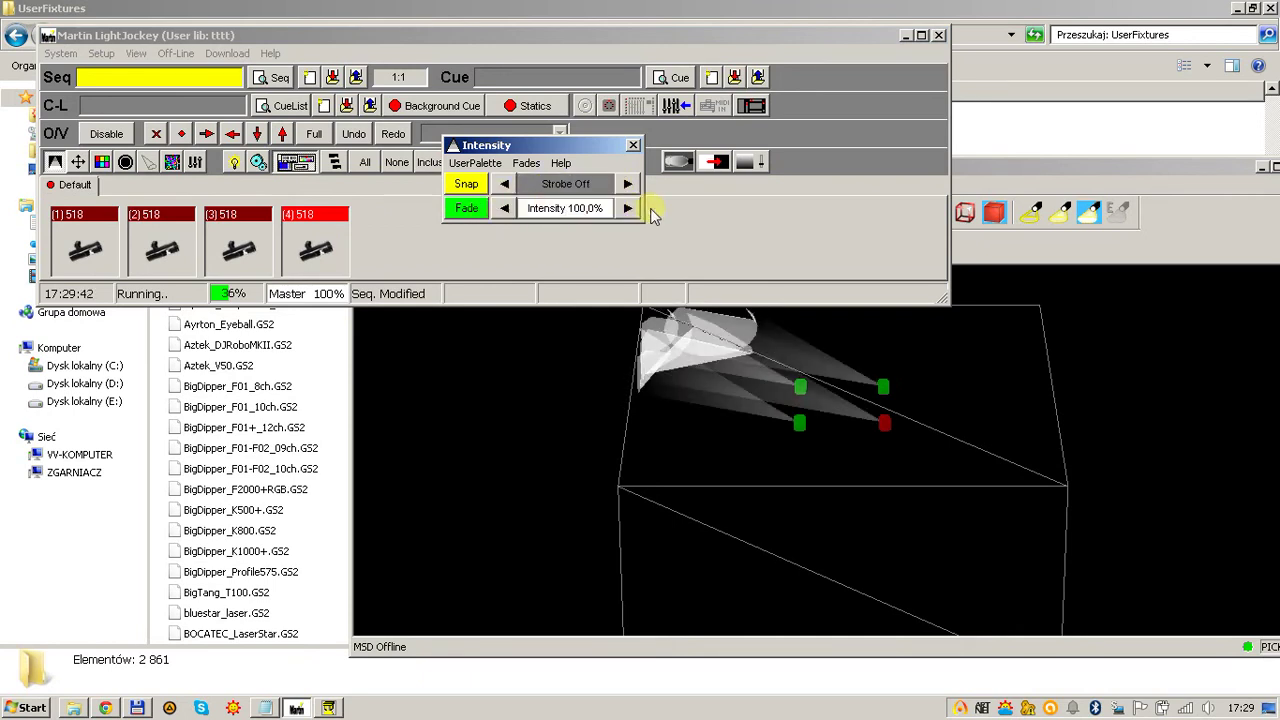
- Aim the beams of all four fixtures straight down at the floor with the Movement control
left_click(102, 162)
left_click(102, 162)
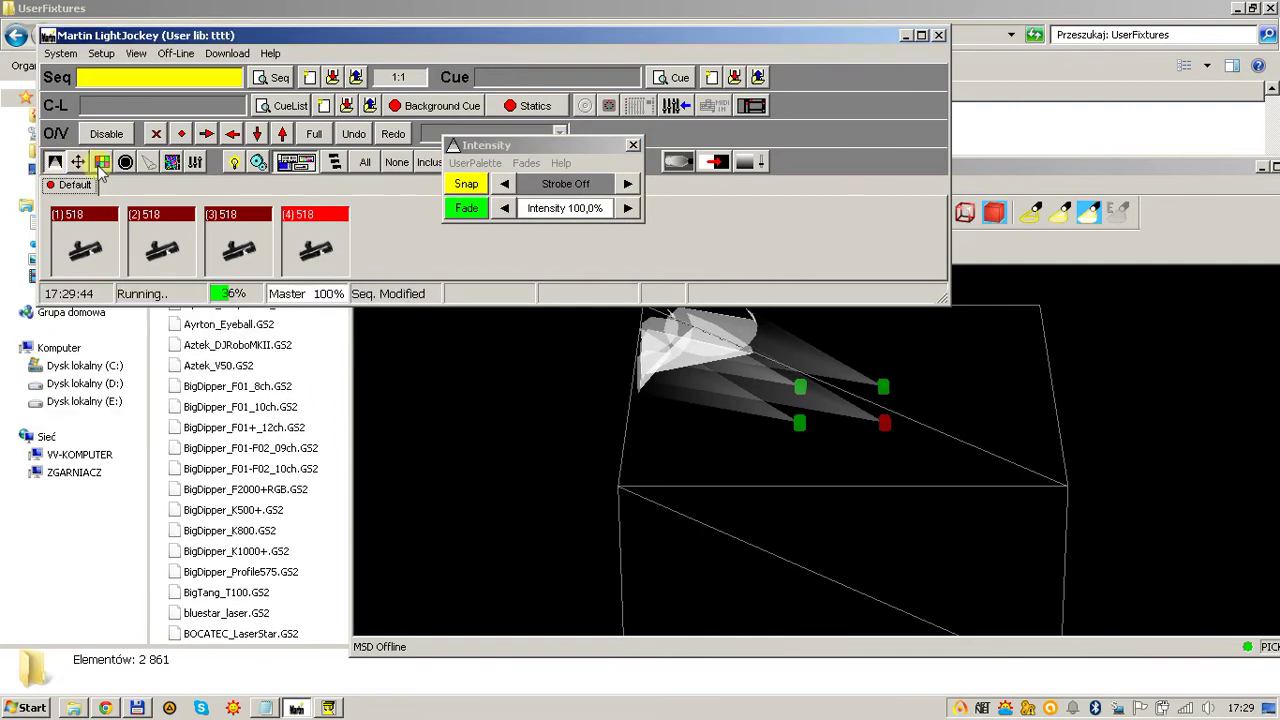
left_click(78, 162)
left_click_drag(210, 437, 205, 490)
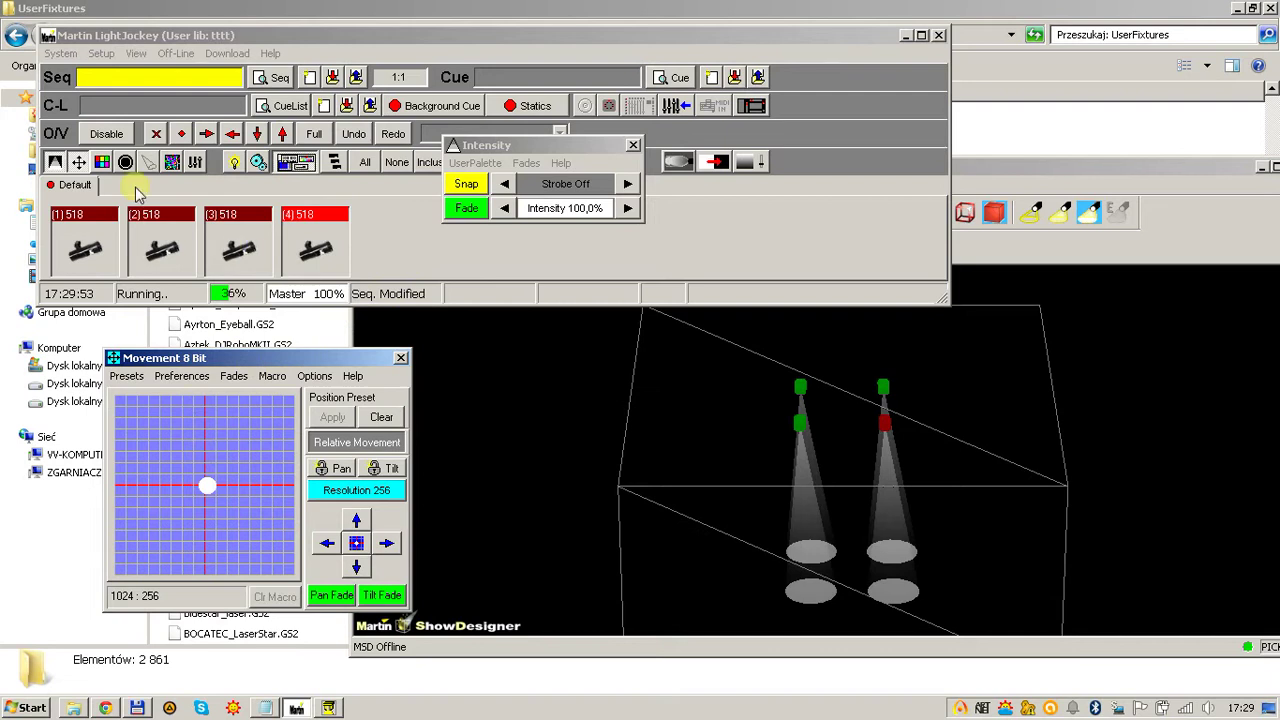
- Try several colours on all four fixtures, including pink, dark red, brown, green and blue, ending with teal
left_click(102, 162)
left_click(113, 383)
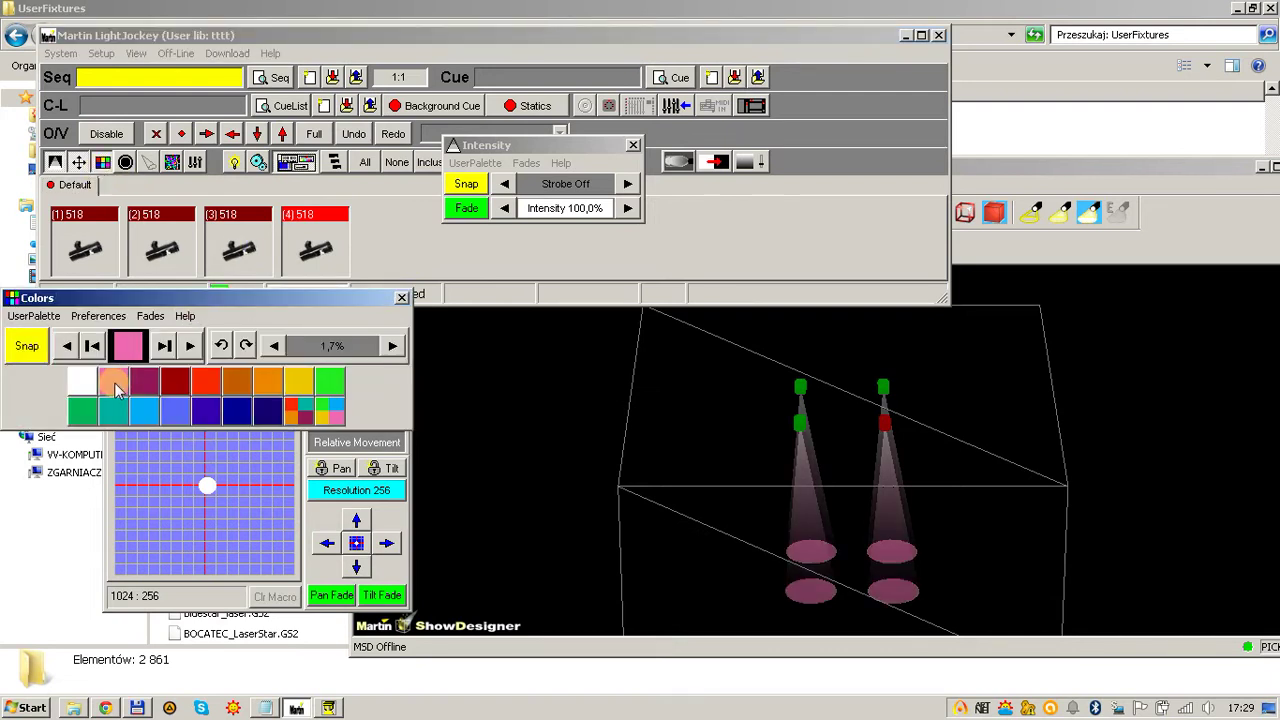
left_click(175, 381)
left_click(237, 381)
left_click(326, 383)
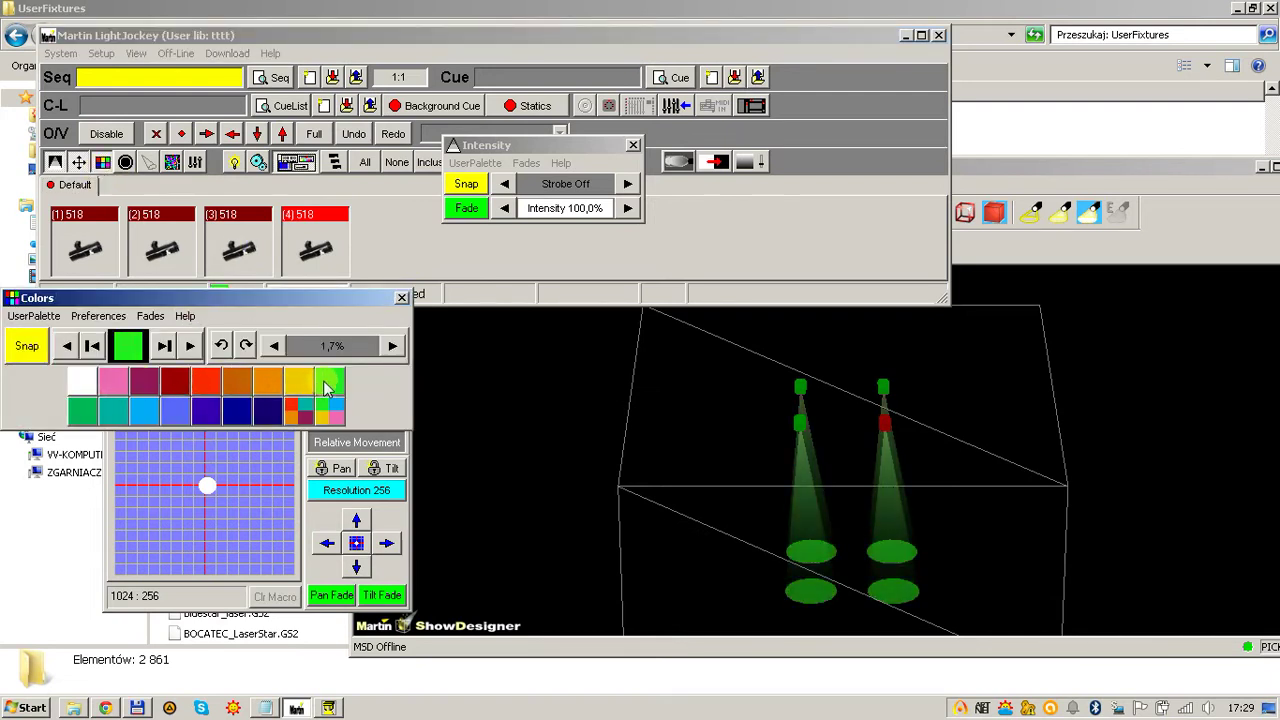
left_click(256, 412)
left_click(175, 412)
left_click(113, 412)
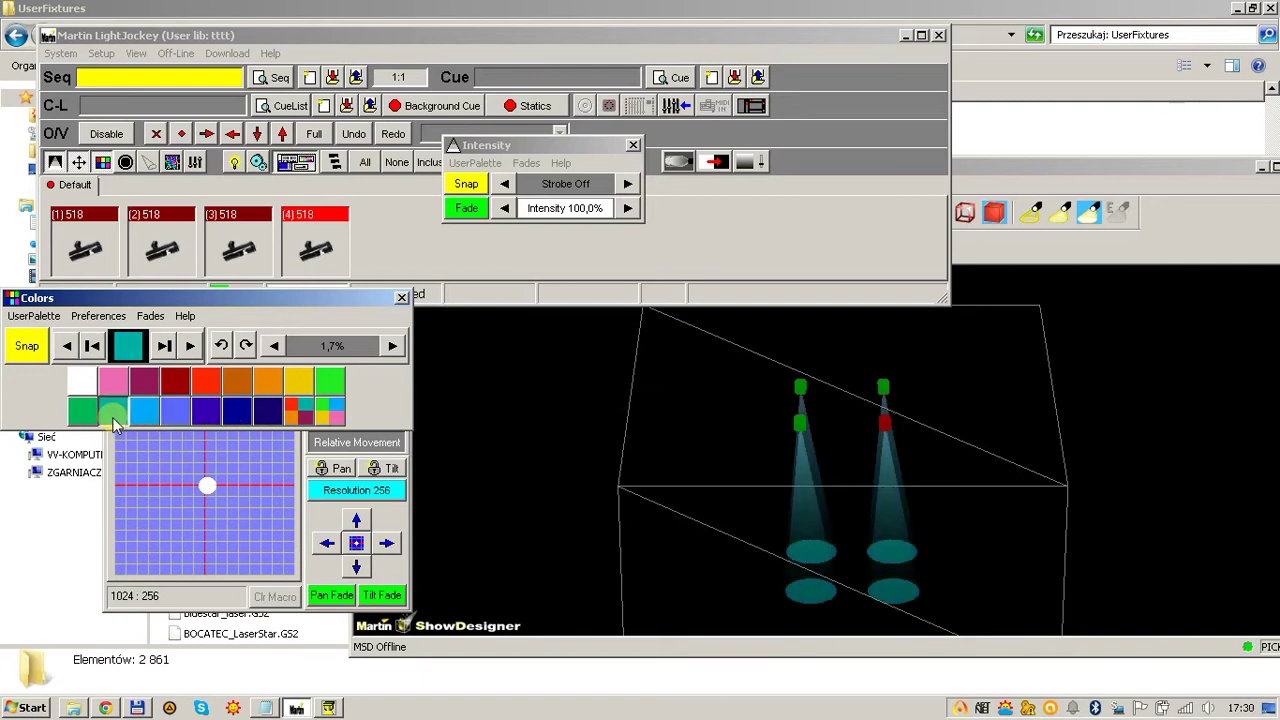
- Select only fixtures 1 and 4 and set their colour to the darkest blue
left_click(289, 236)
left_click(238, 245)
left_click(162, 245)
left_click(84, 250)
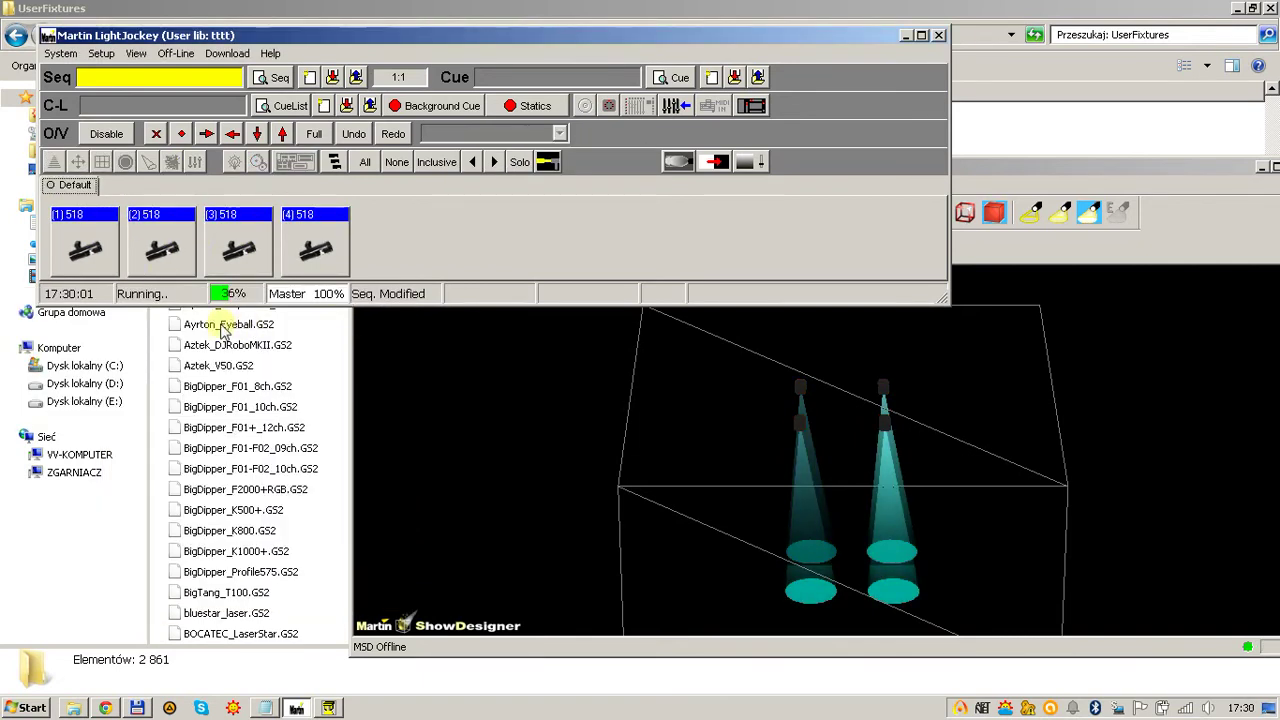
left_click(267, 412)
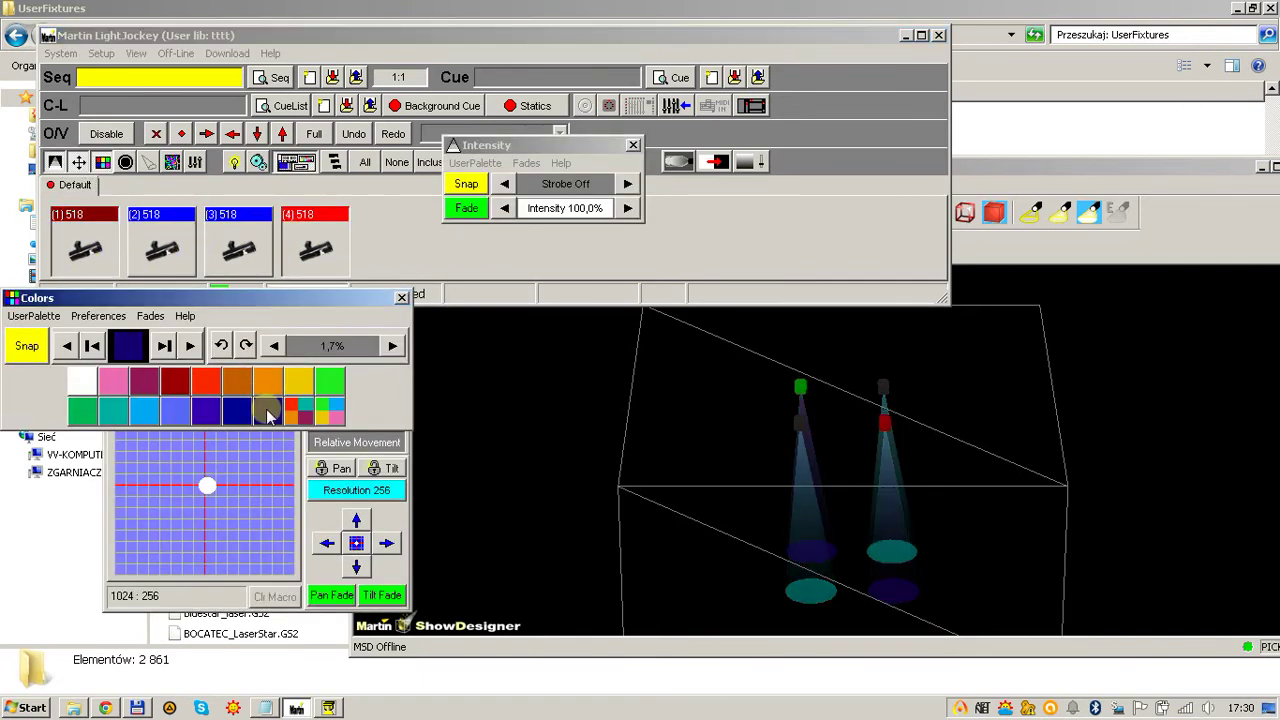
- Select only fixtures 2 and 3 and set their colour to yellow
left_click(282, 250)
left_click(84, 248)
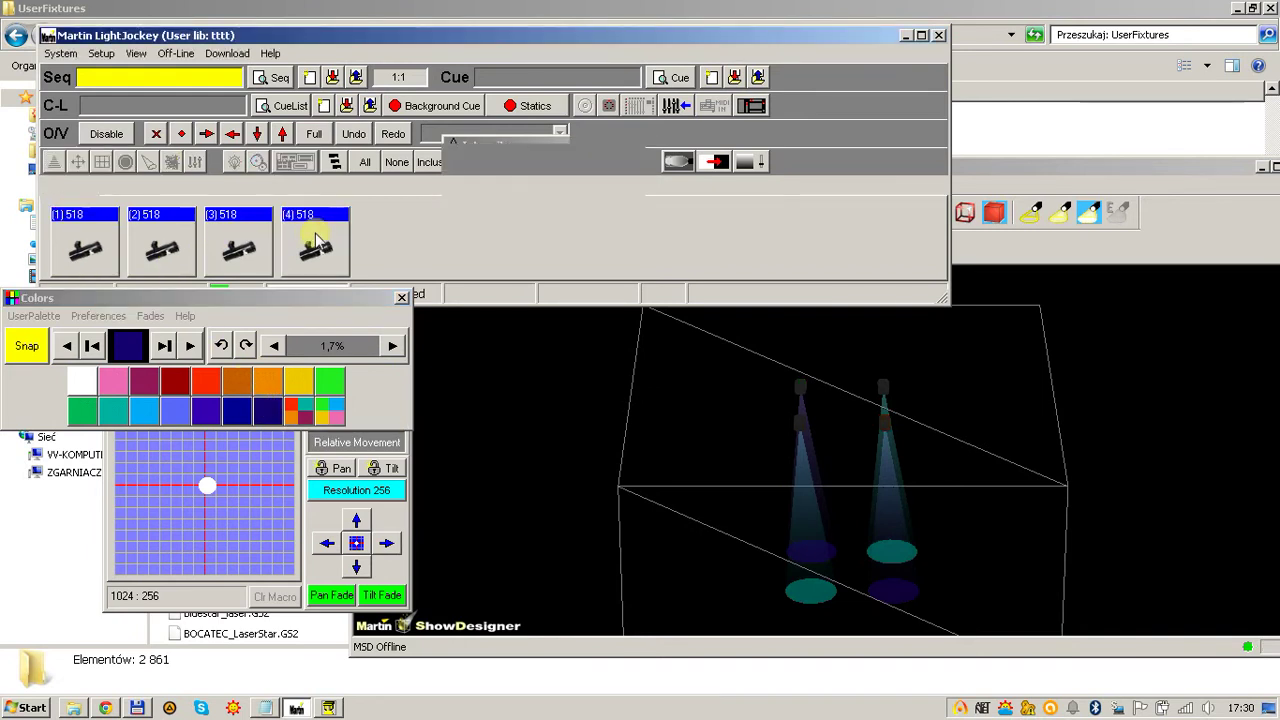
left_click(238, 245)
left_click(162, 248)
left_click(298, 381)
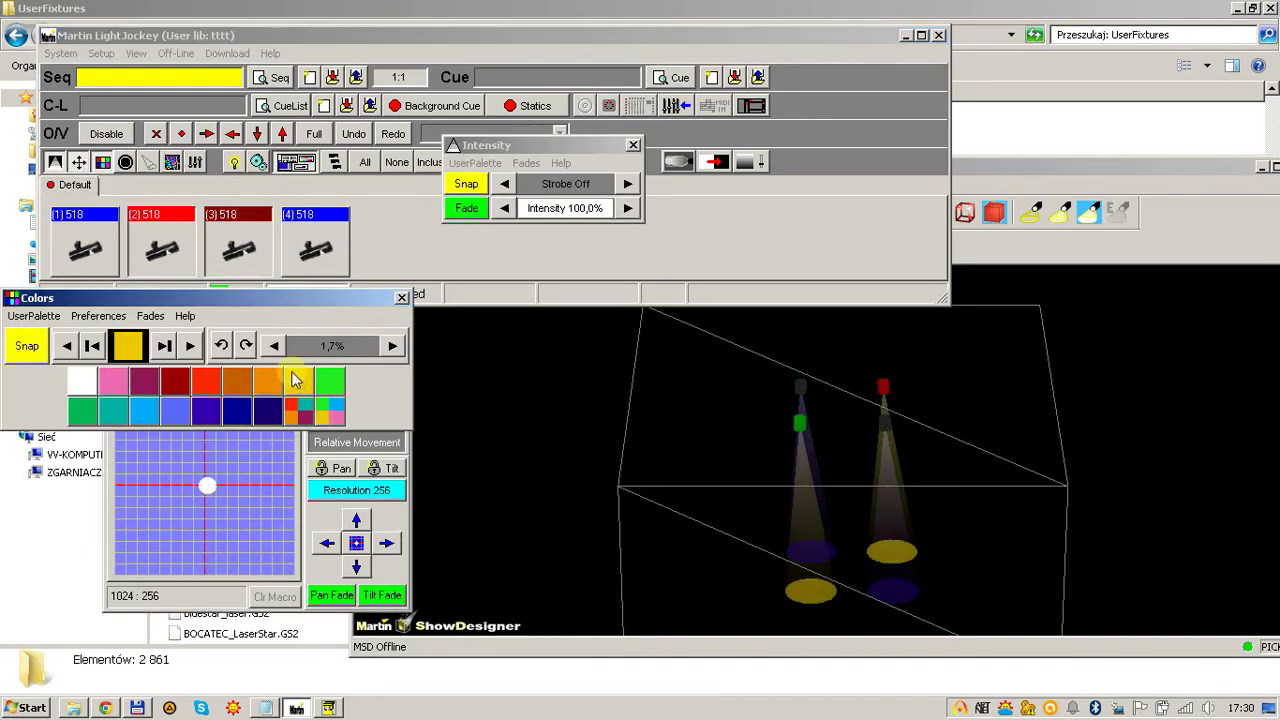
- Select all four fixtures and try several gobos on them, including the grid and the horizontal lines, ending with the ring of dots
left_click(166, 248)
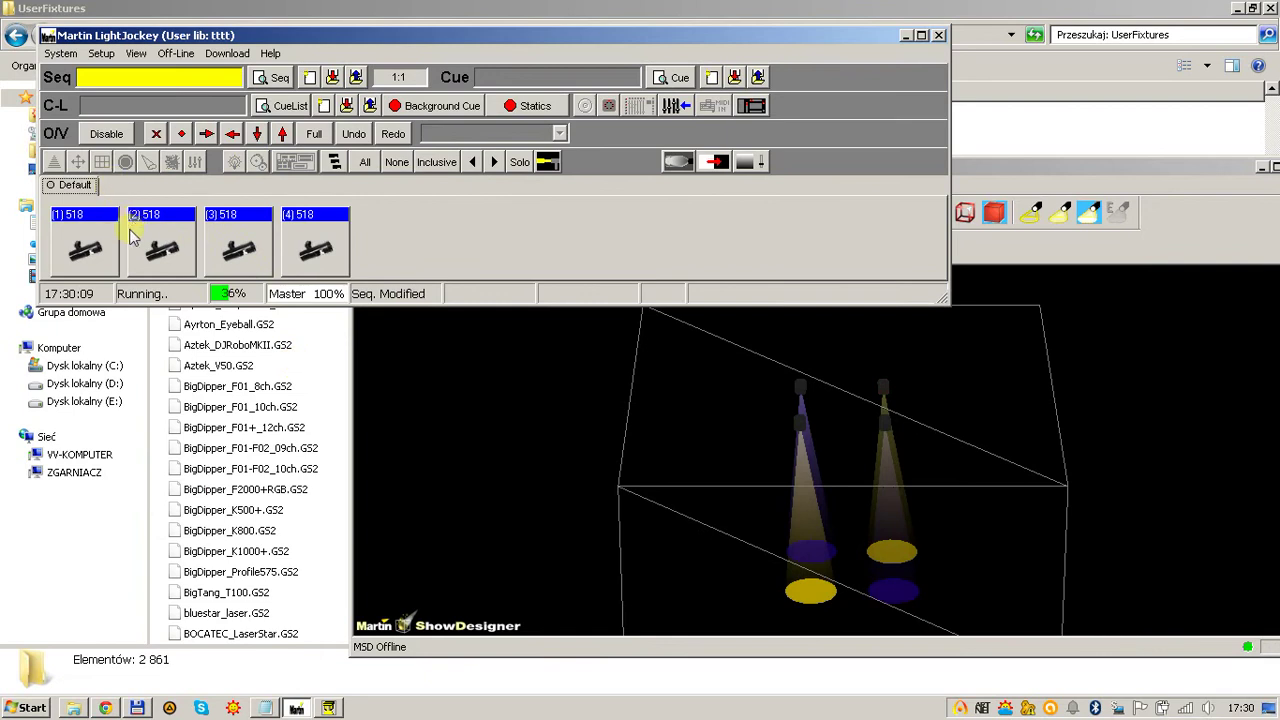
left_click_drag(130, 235, 315, 248)
left_click(126, 162)
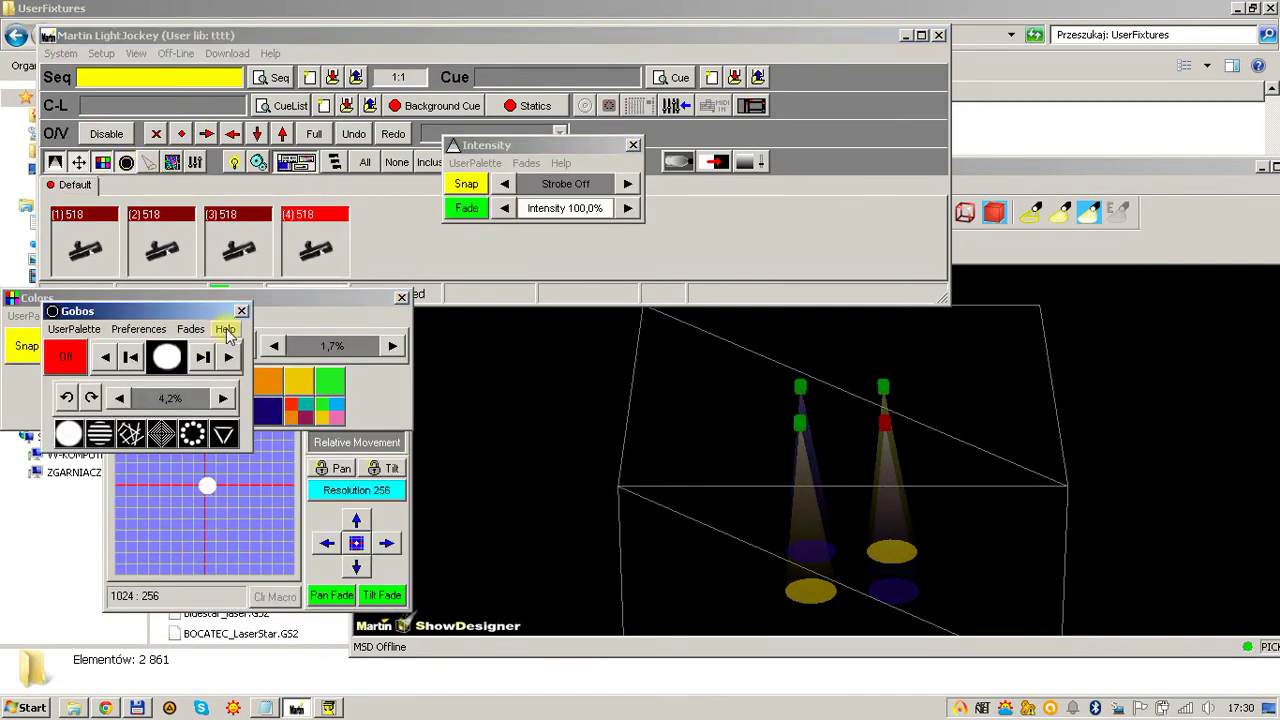
left_click(192, 434)
left_click(162, 434)
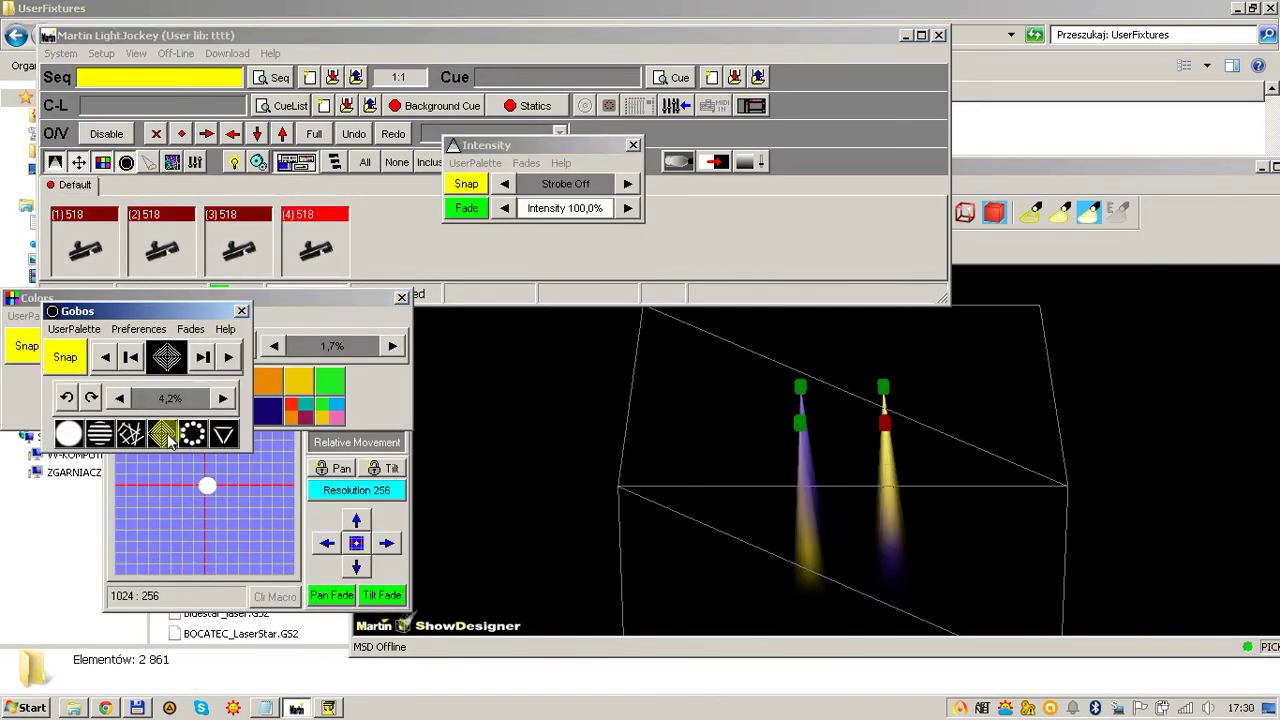
left_click(134, 434)
left_click(68, 434)
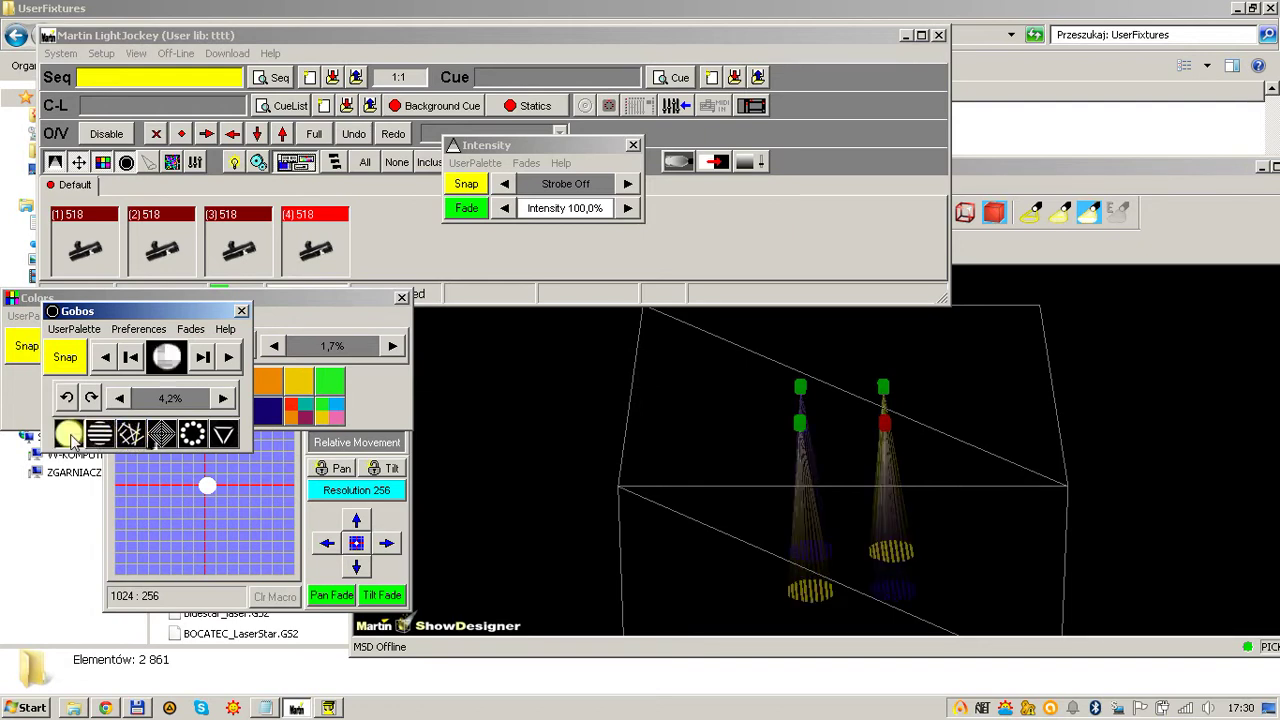
left_click(192, 434)
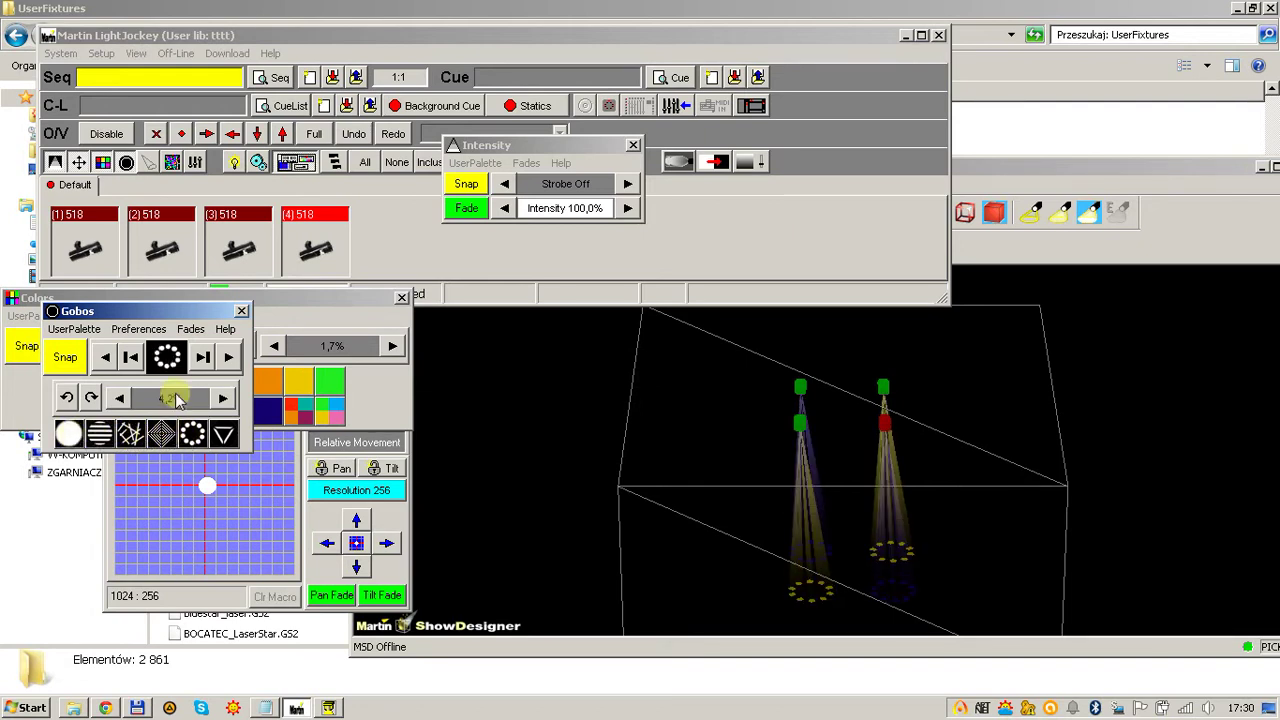
left_click(241, 315)
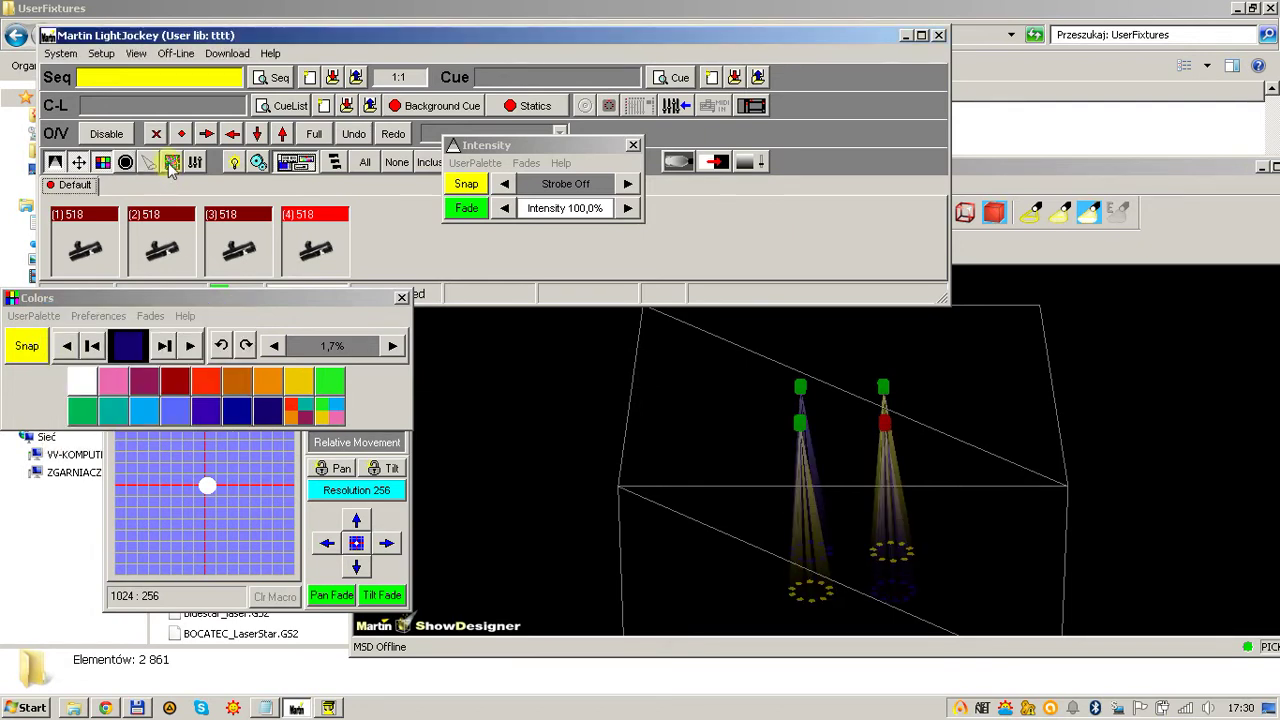
- Try the soft-edged white beam effect on all four fixtures, ending with the three-facet prism effect
left_click(172, 162)
left_click_drag(650, 247, 654, 204)
left_click(652, 331)
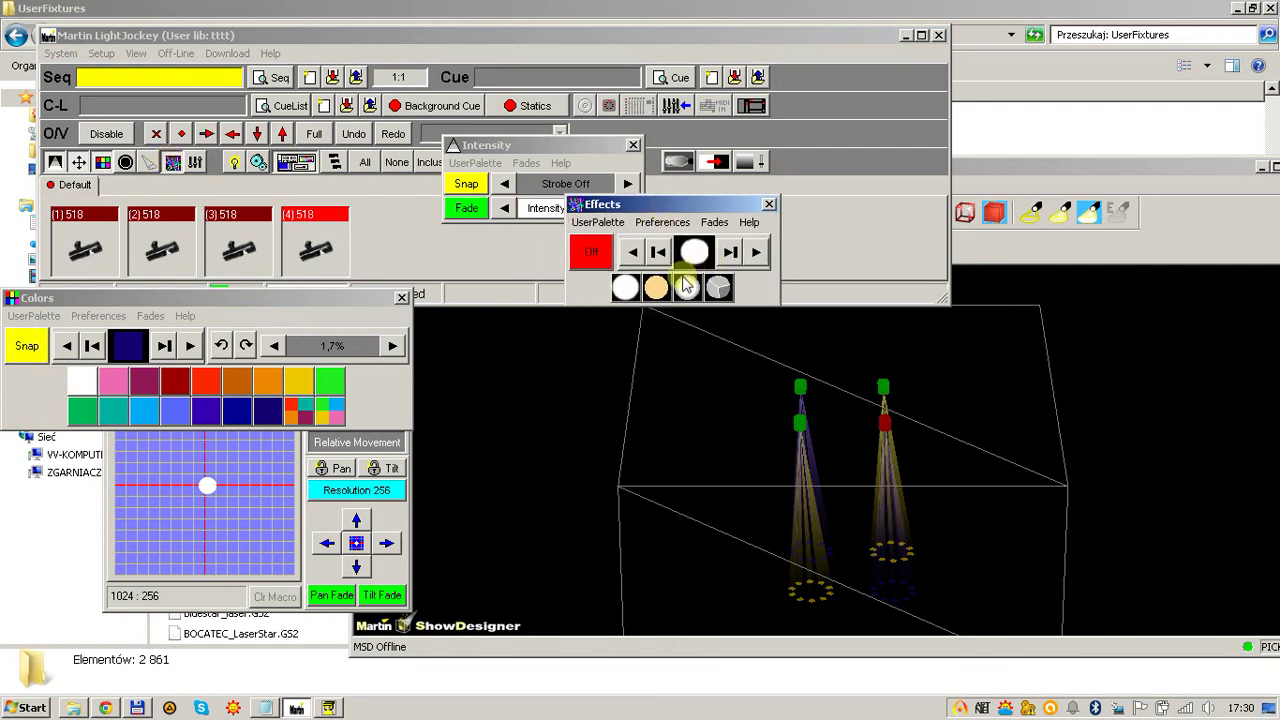
left_click(685, 289)
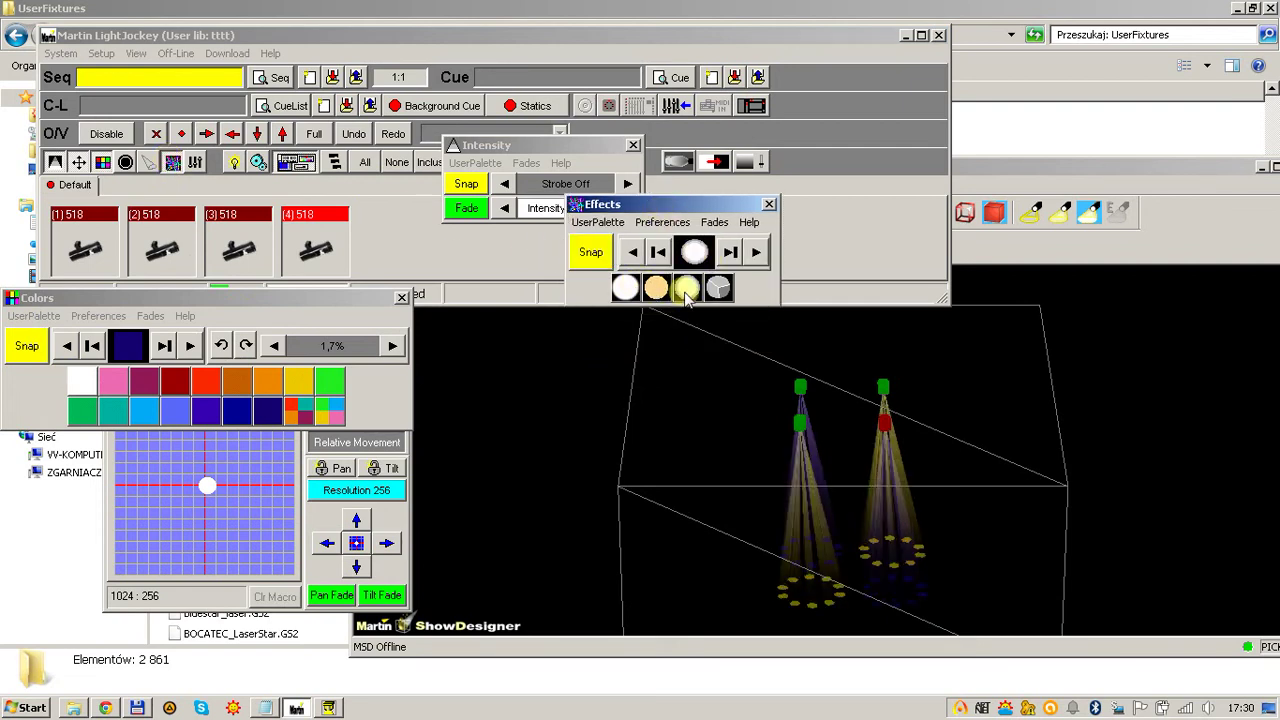
left_click(714, 289)
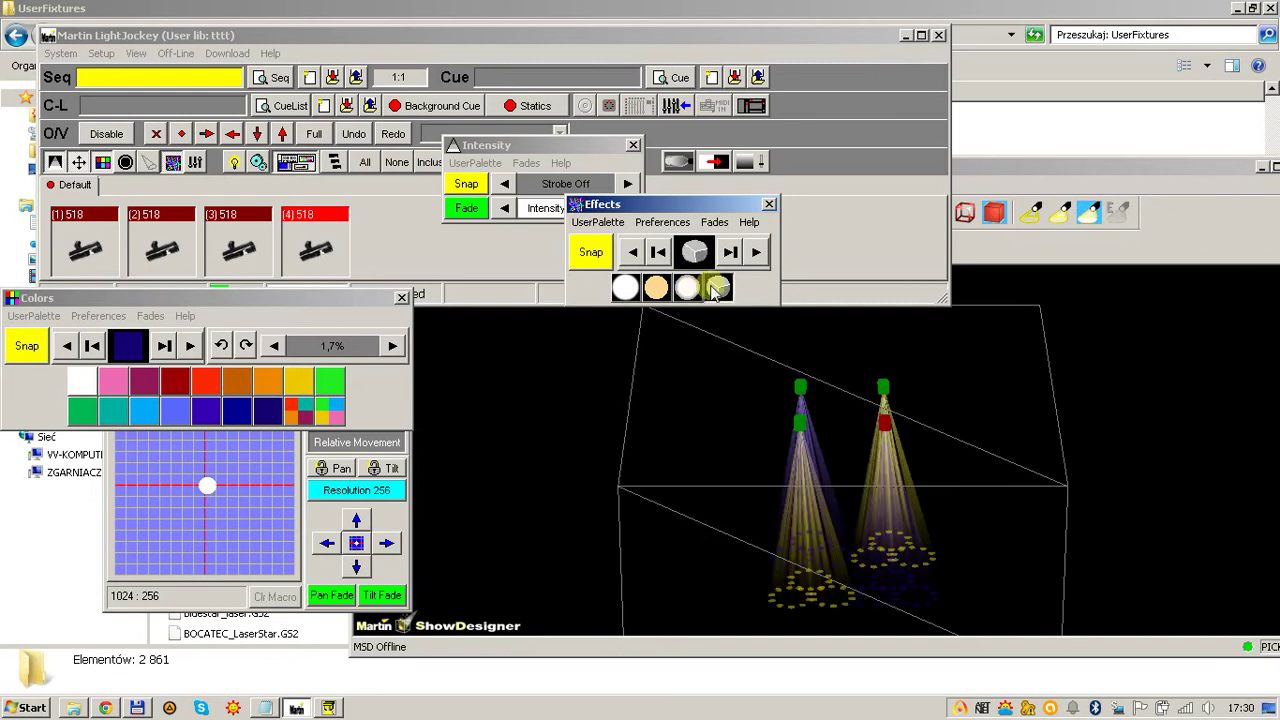